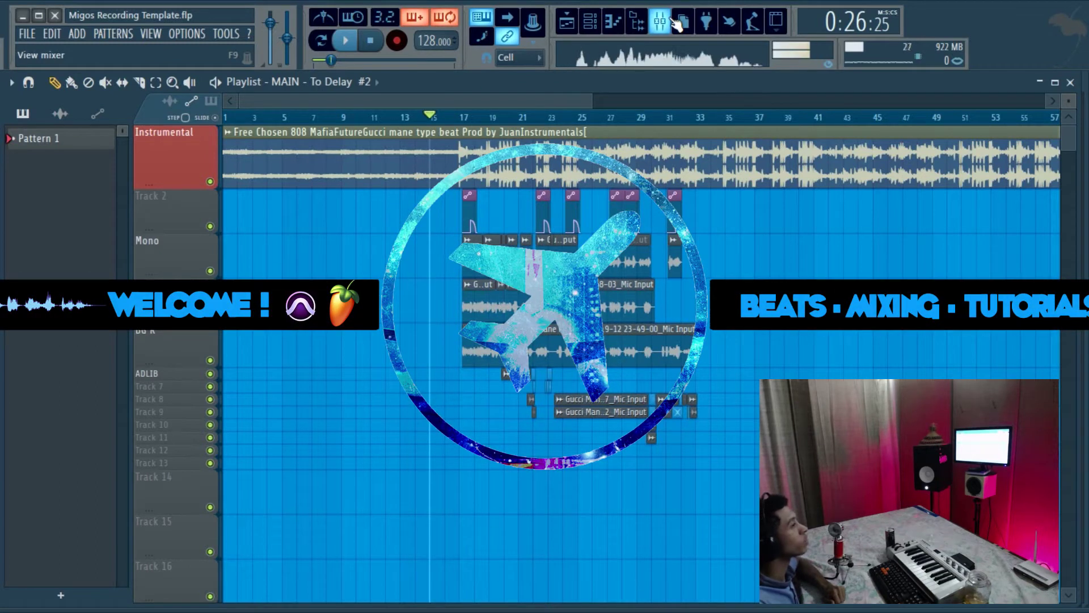
# Glance at the mixer, then zoom and scroll the Playlist across bars 13–49 while the song plays
pyautogui.click(675, 22)
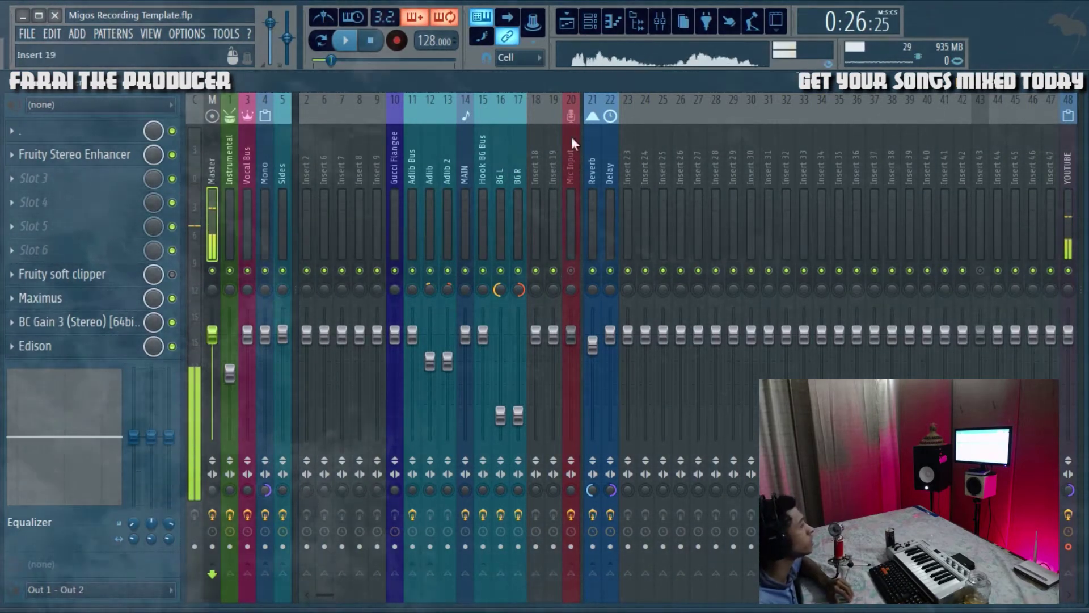
pyautogui.click(562, 35)
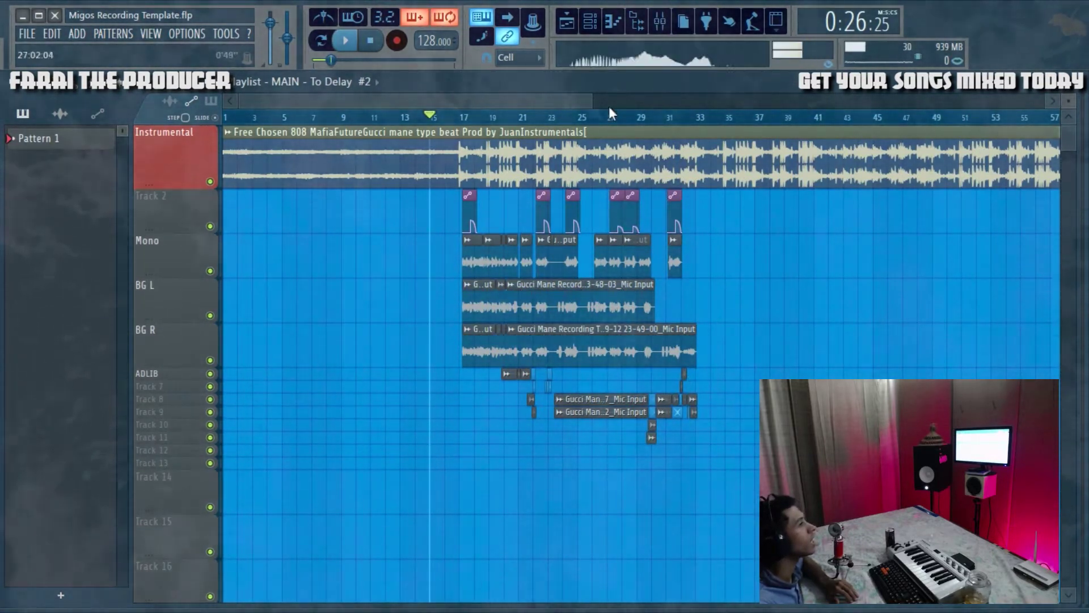
pyautogui.scroll(5, 580, 128)
pyautogui.scroll(-2, 580, 127)
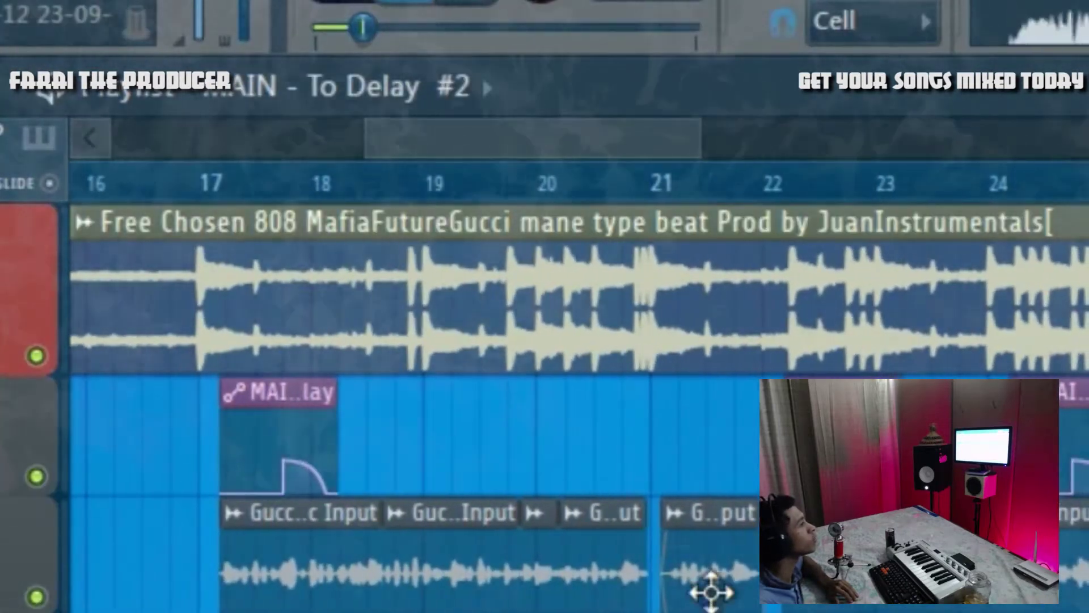
pyautogui.moveTo(322, 140); pyautogui.dragTo(556, 132)
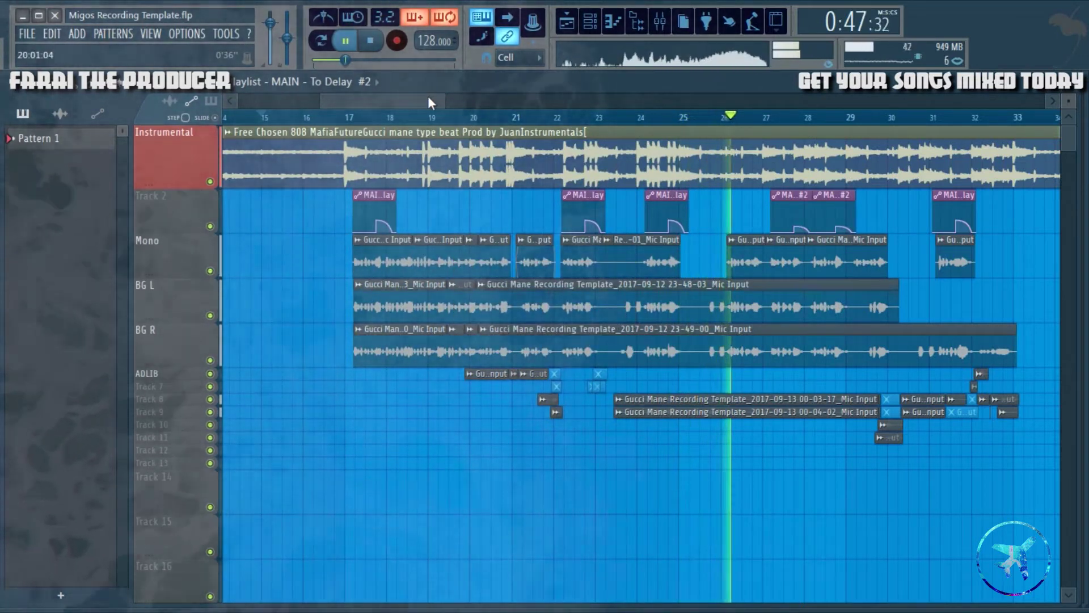
pyautogui.moveTo(428, 97); pyautogui.dragTo(447, 99)
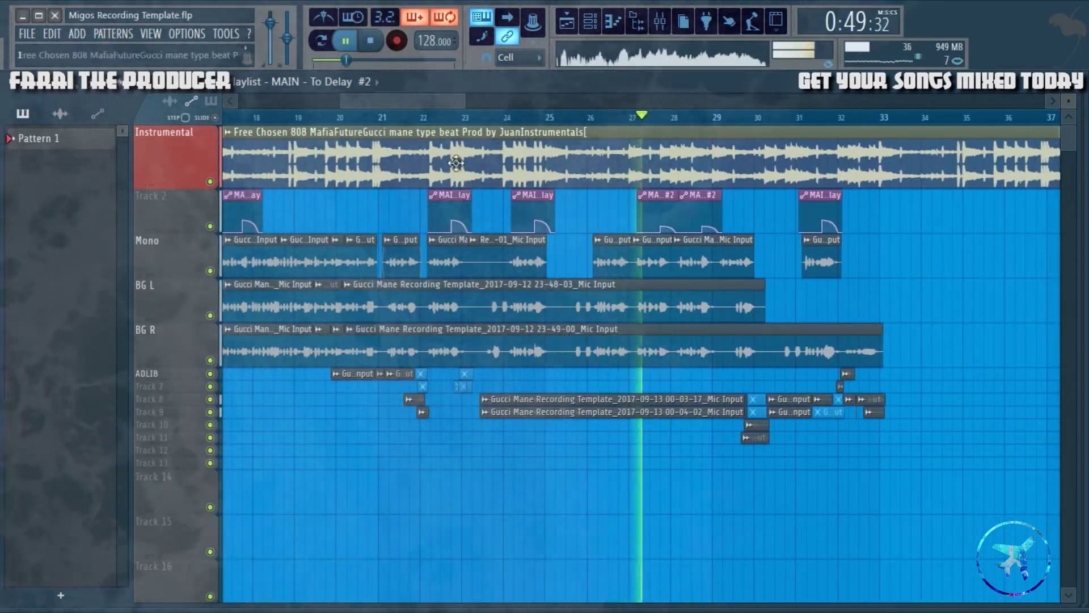
pyautogui.scroll(-3, 781, 108)
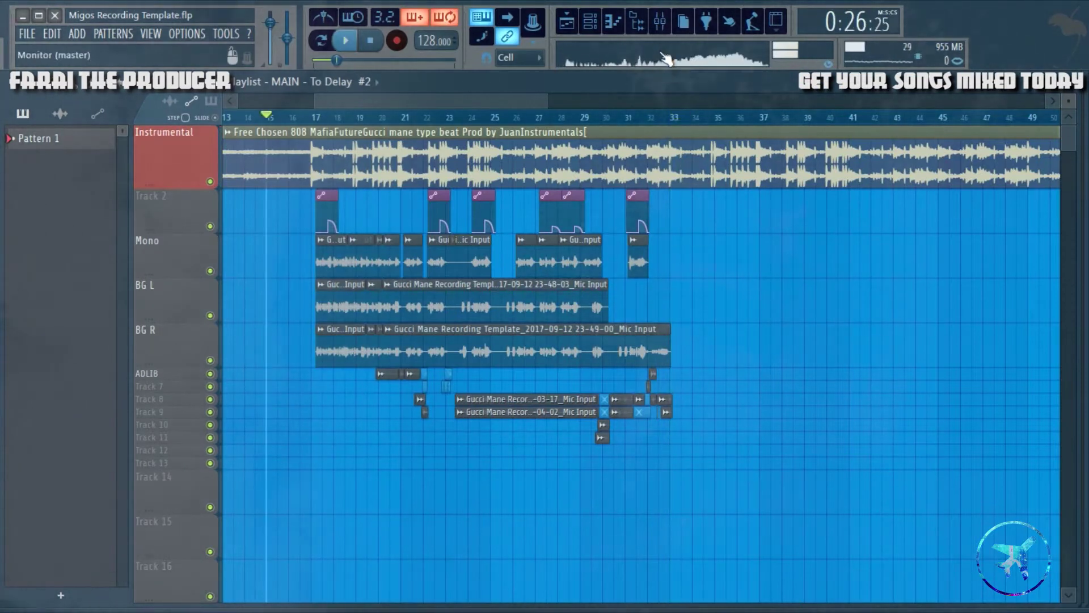
# Open the Final Limiter on the Vocal Bus mixer track
pyautogui.click(661, 21)
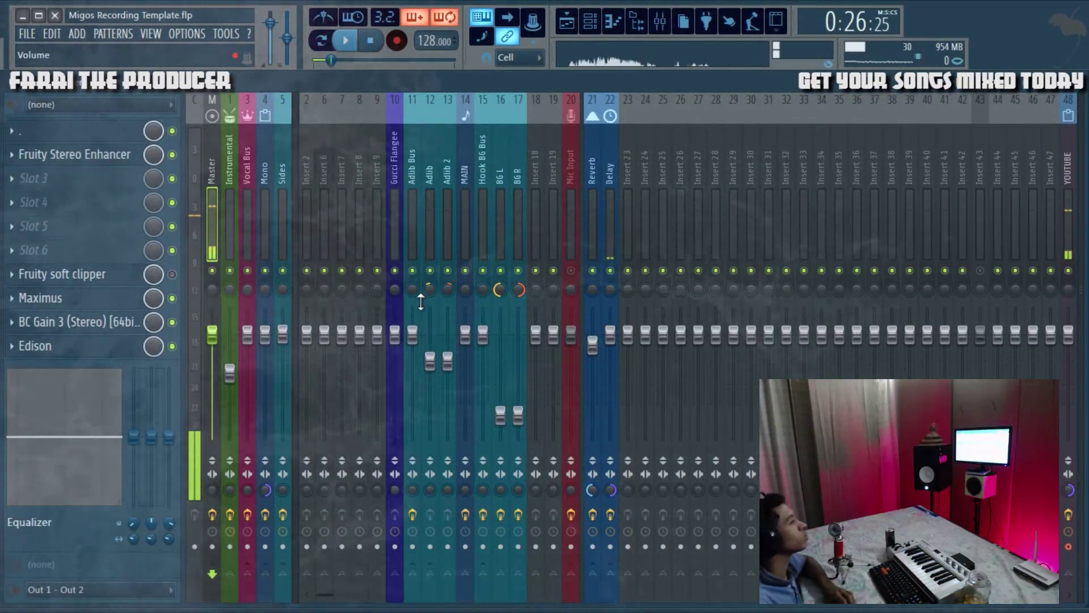
pyautogui.click(249, 170)
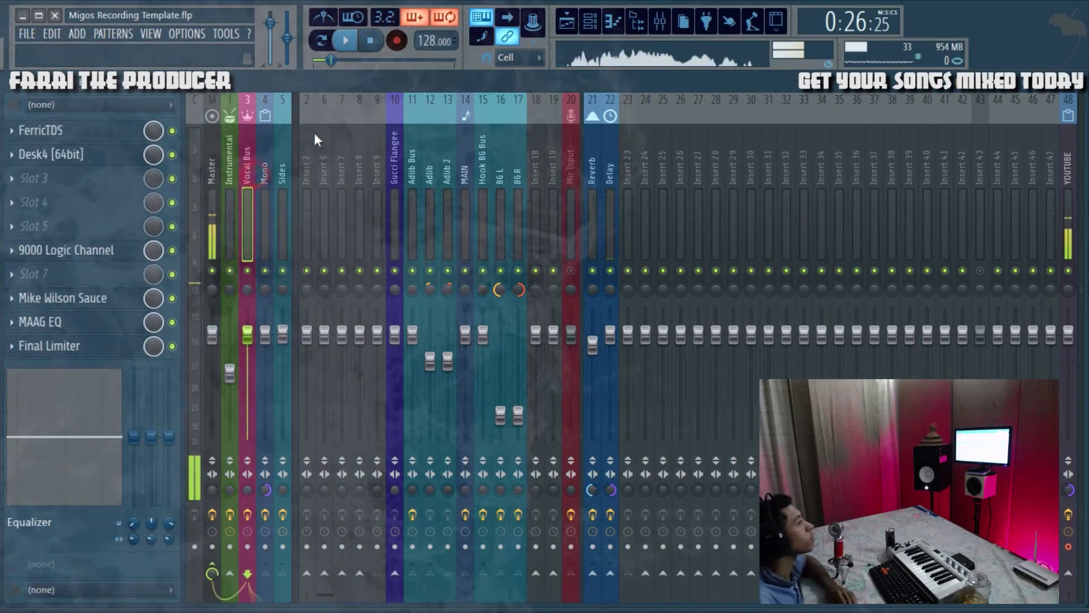
pyautogui.click(107, 352)
pyautogui.moveTo(556, 314); pyautogui.dragTo(498, 237)
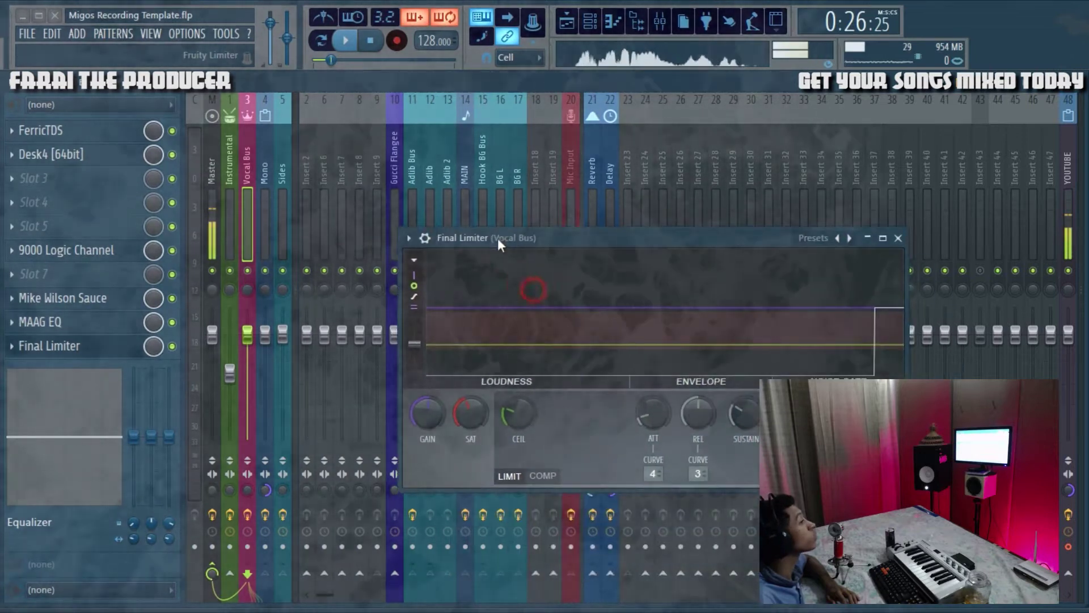
# Raise the Vocal Bus limiter gain to 2.6 dB and play the song in the Playlist
pyautogui.rightClick(426, 410)
pyautogui.click(448, 547)
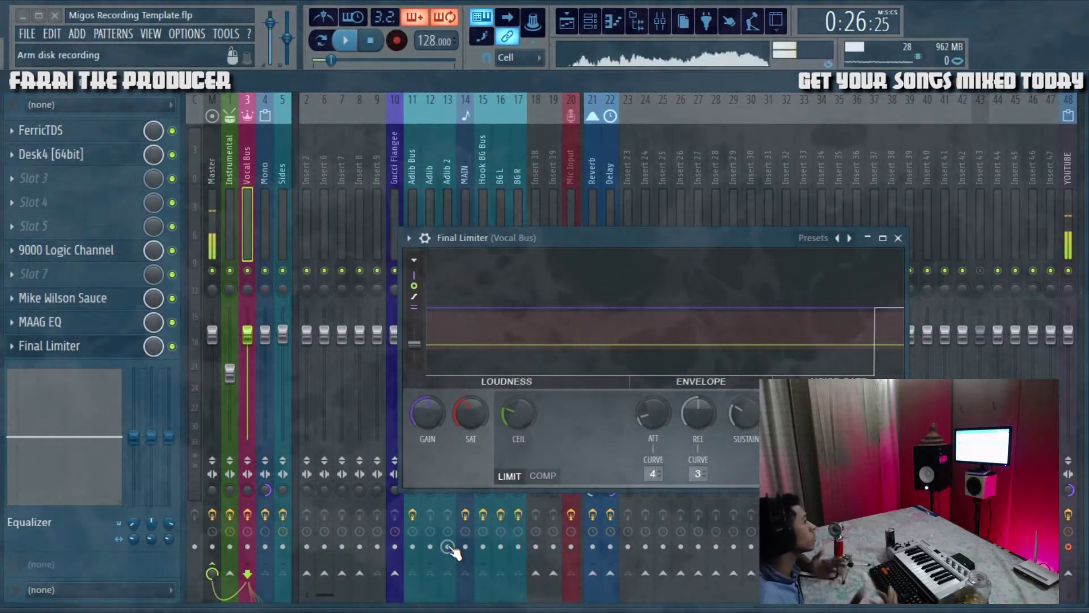
pyautogui.click(212, 201)
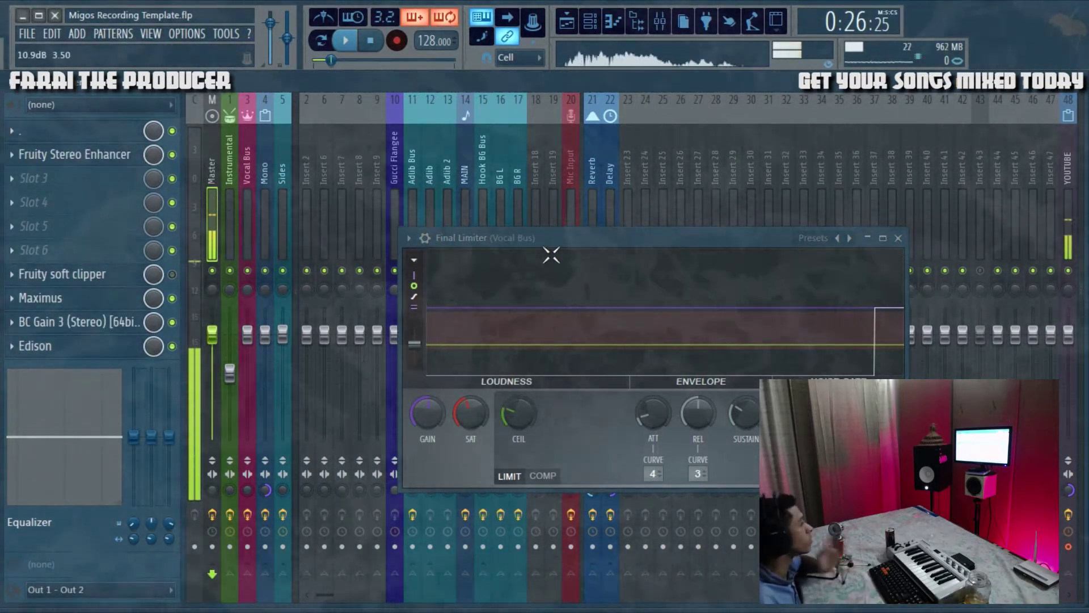
pyautogui.moveTo(475, 239); pyautogui.dragTo(449, 212)
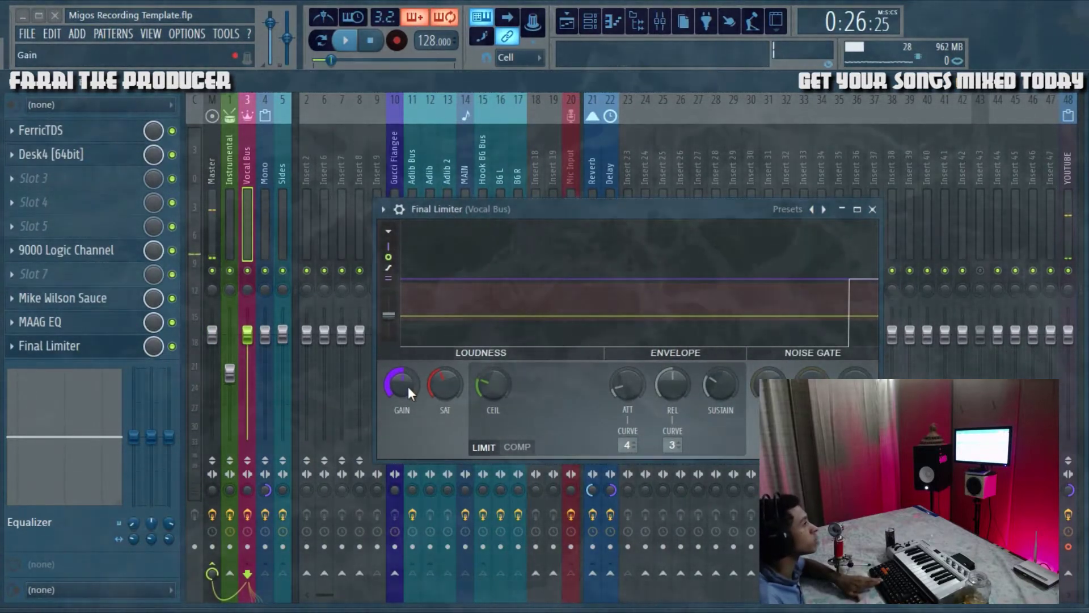
pyautogui.moveTo(407, 387); pyautogui.dragTo(408, 384)
pyautogui.moveTo(558, 278); pyautogui.dragTo(557, 272)
pyautogui.press('space')
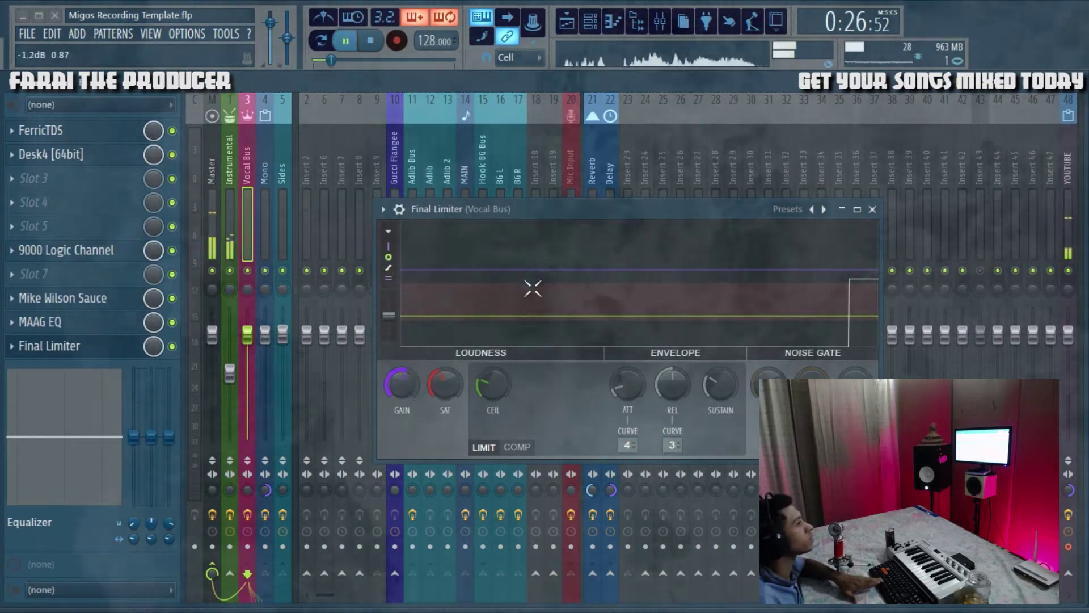
pyautogui.press('F5')
# Play from bar 17 while pushing the limiter gain to 3.9, then 4.6 dB
pyautogui.click(322, 117)
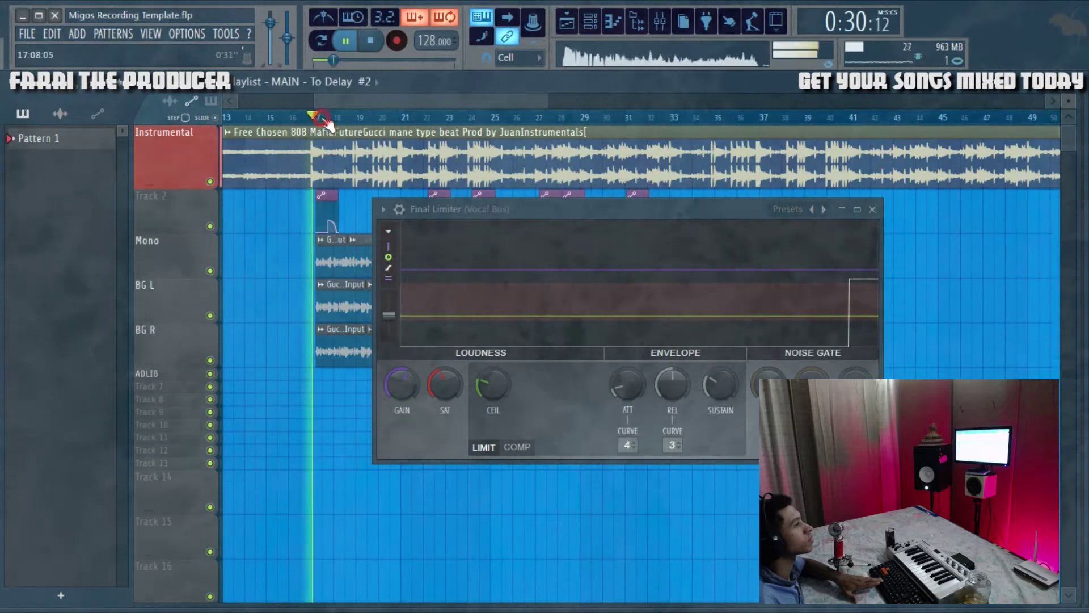
pyautogui.moveTo(418, 385); pyautogui.dragTo(418, 377)
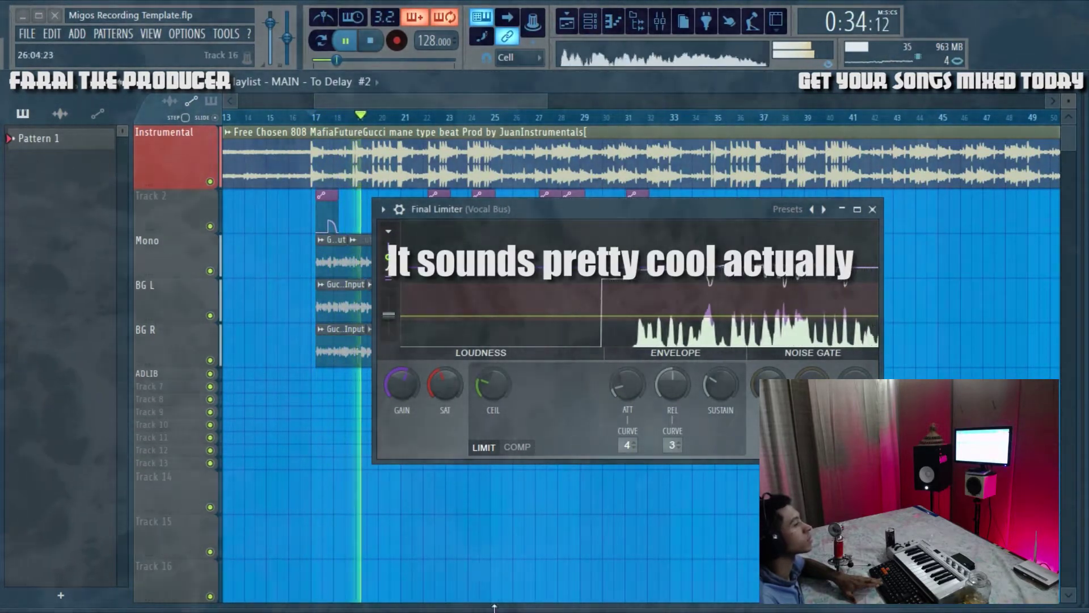
pyautogui.moveTo(402, 385); pyautogui.dragTo(404, 379)
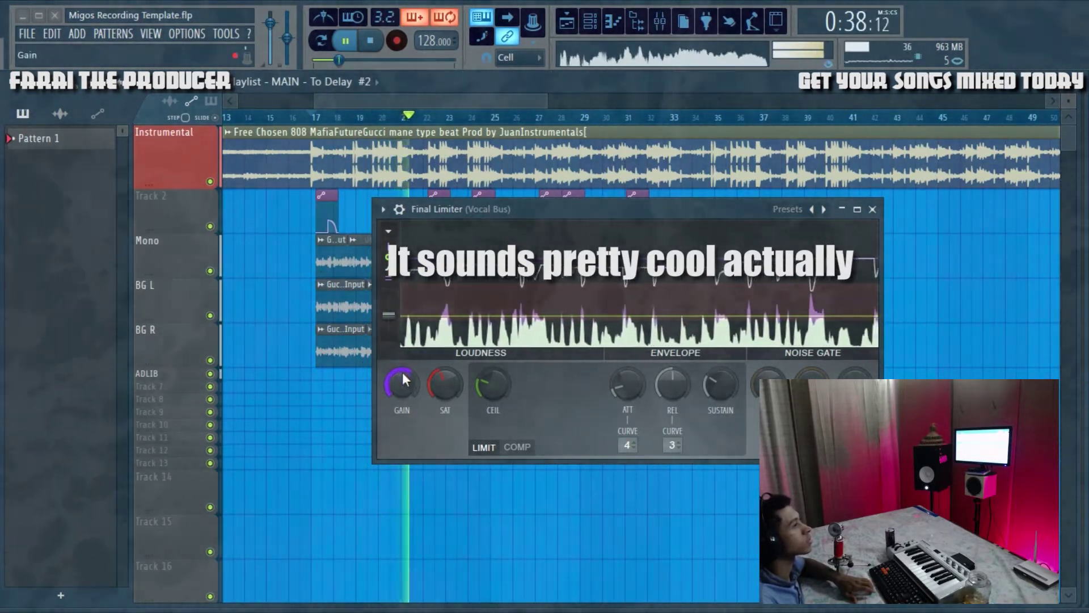
pyautogui.press('space')
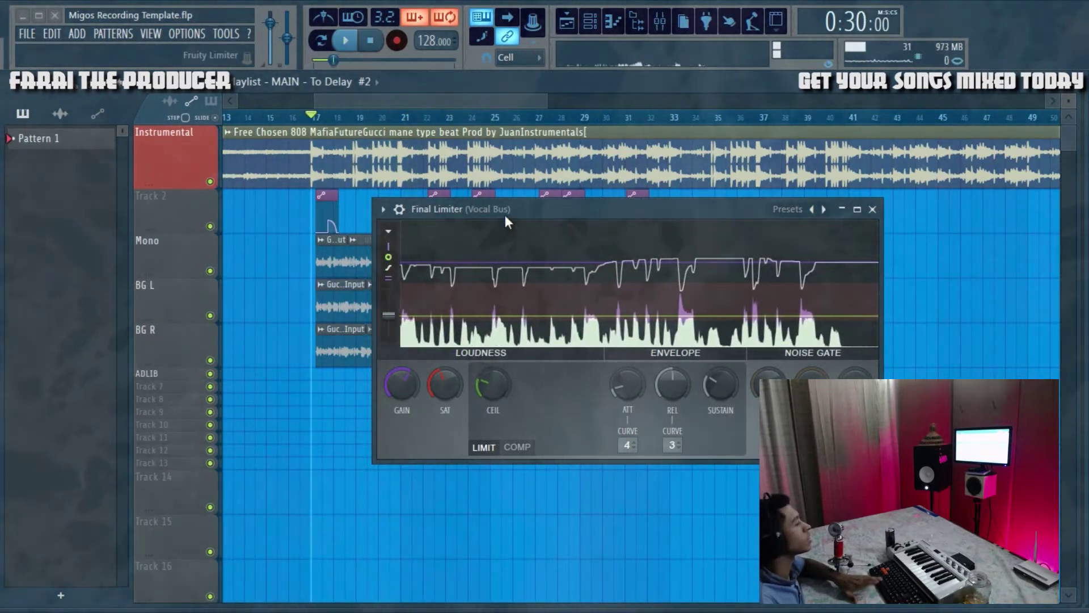
# Pull the limiter gain back down, settling it at 3.1 dB
pyautogui.moveTo(405, 390); pyautogui.dragTo(404, 387)
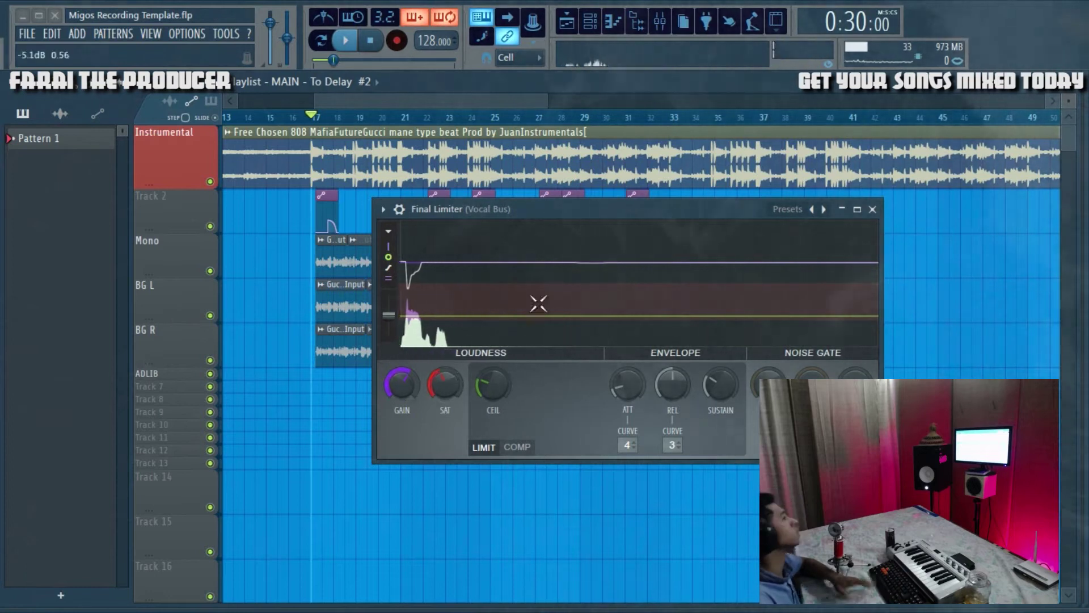
pyautogui.moveTo(595, 210); pyautogui.dragTo(596, 226)
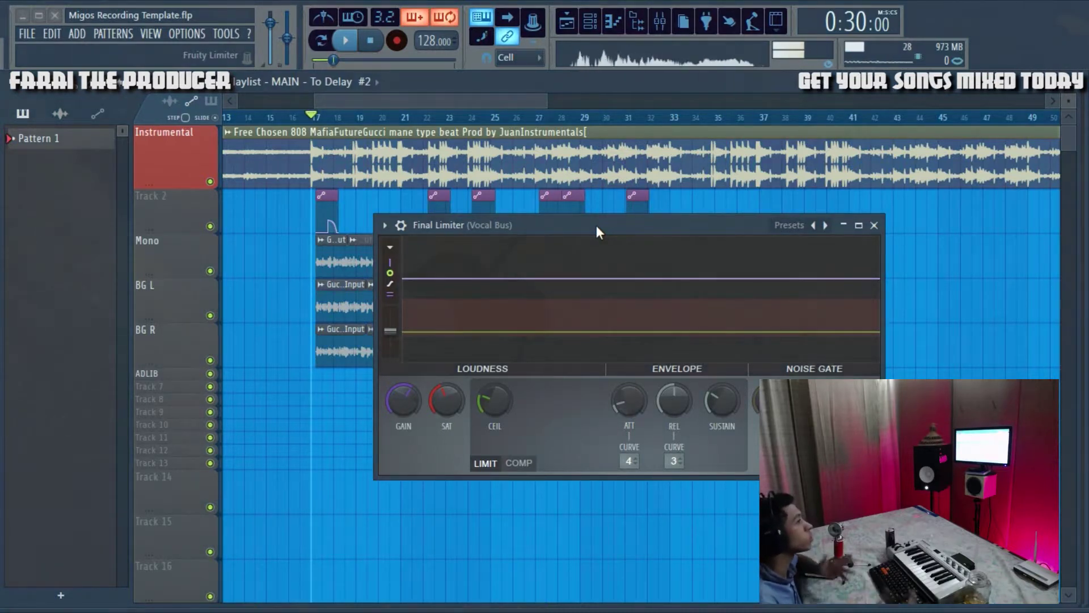
pyautogui.moveTo(597, 227); pyautogui.dragTo(663, 318)
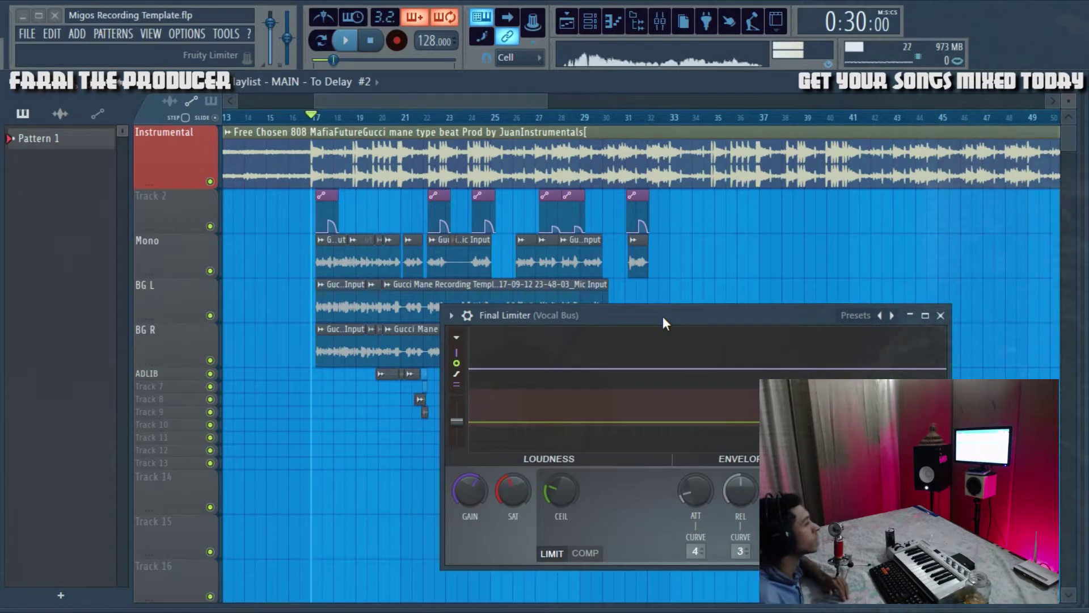
pyautogui.moveTo(485, 499); pyautogui.dragTo(485, 489)
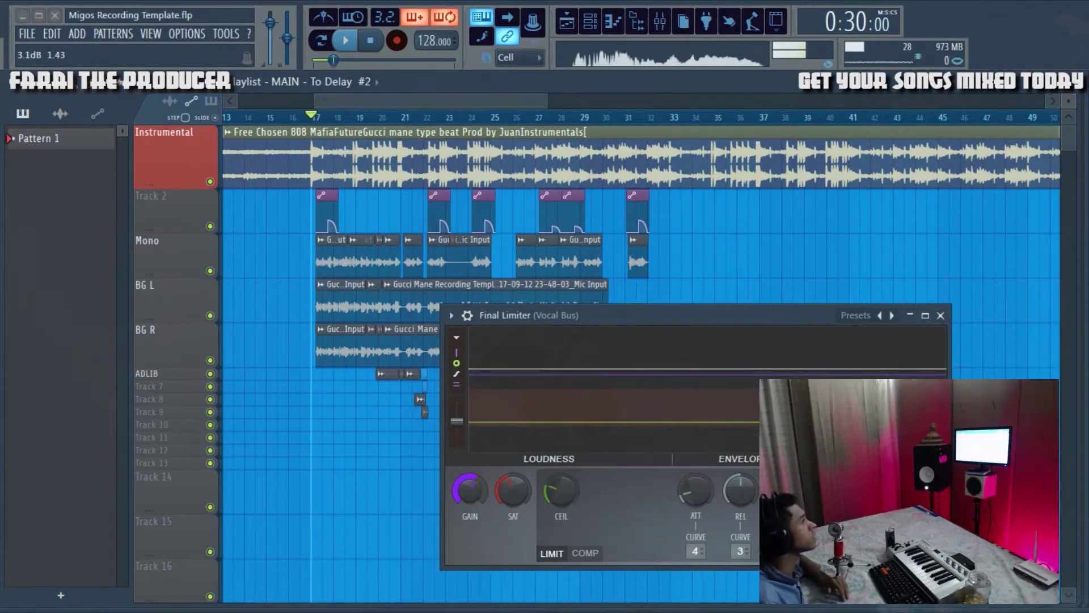
# Close the limiter and open Fruity parametric EQ 2 on the MAIN track
pyautogui.click(941, 315)
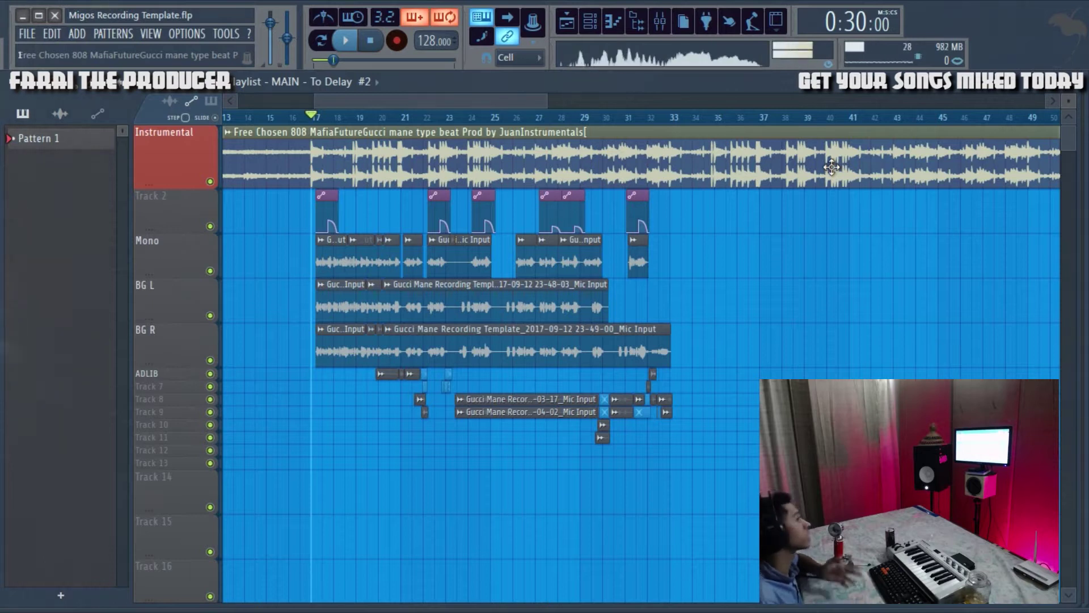
pyautogui.click(660, 20)
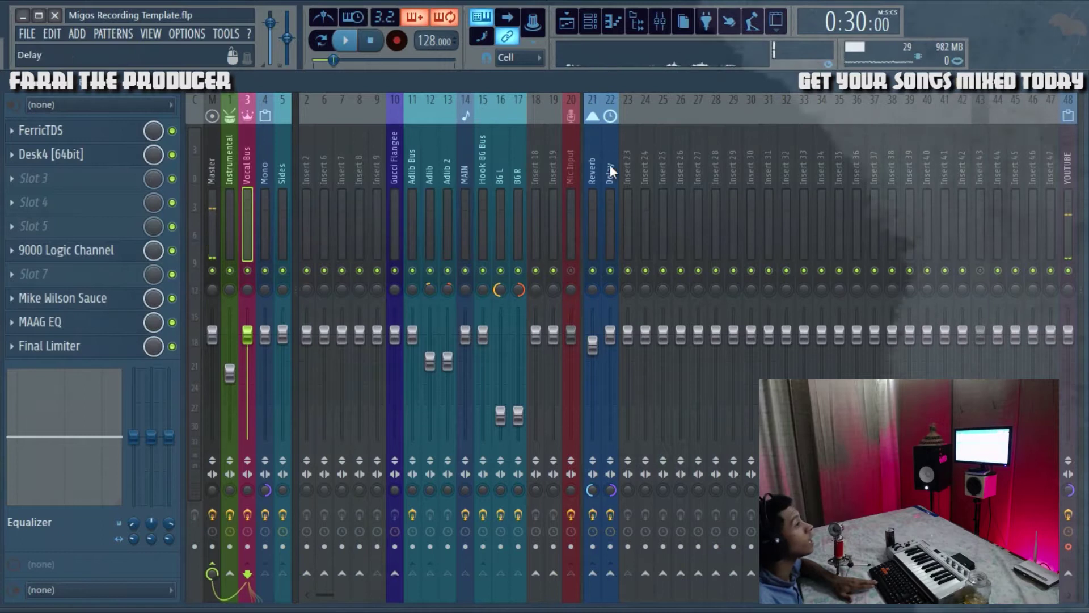
pyautogui.click(463, 205)
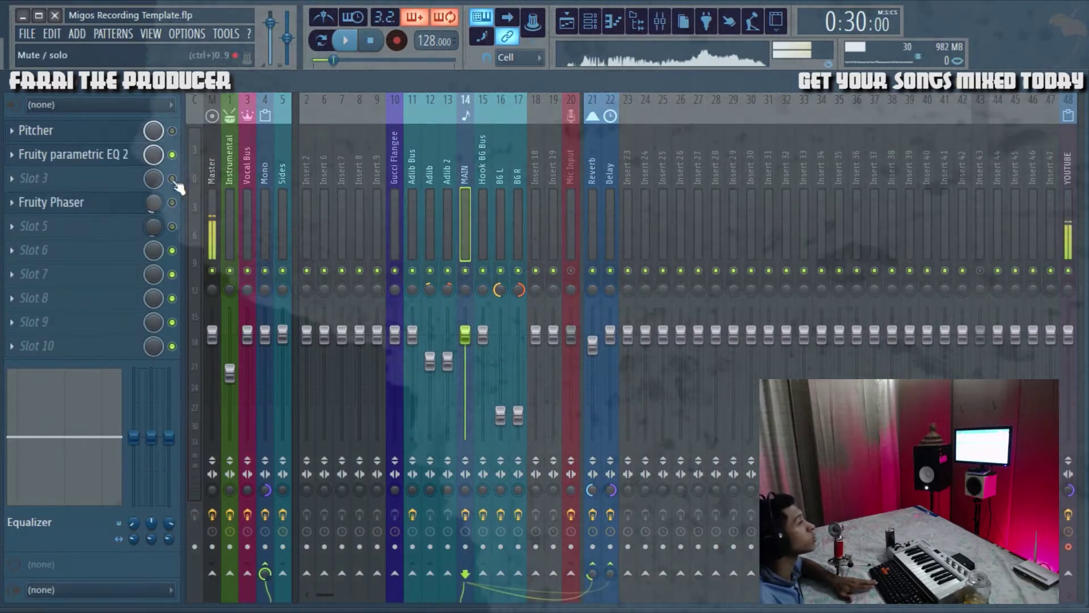
pyautogui.click(113, 154)
pyautogui.moveTo(415, 275); pyautogui.dragTo(447, 166)
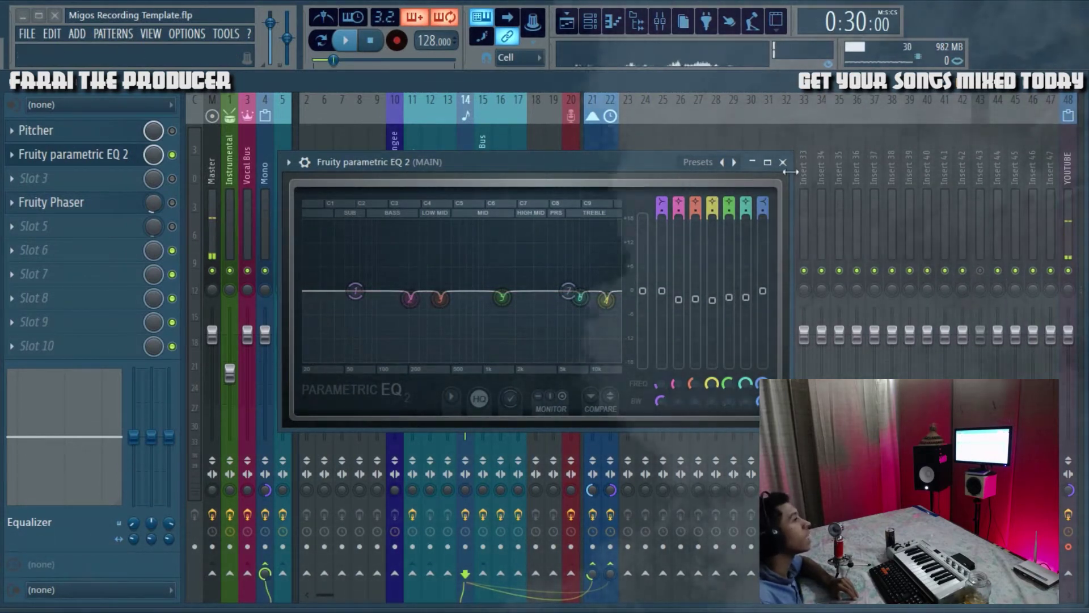
# Cut EQ band 3 to about −2.5 dB at 395 Hz, then stop playback
pyautogui.click(114, 165)
pyautogui.click(108, 159)
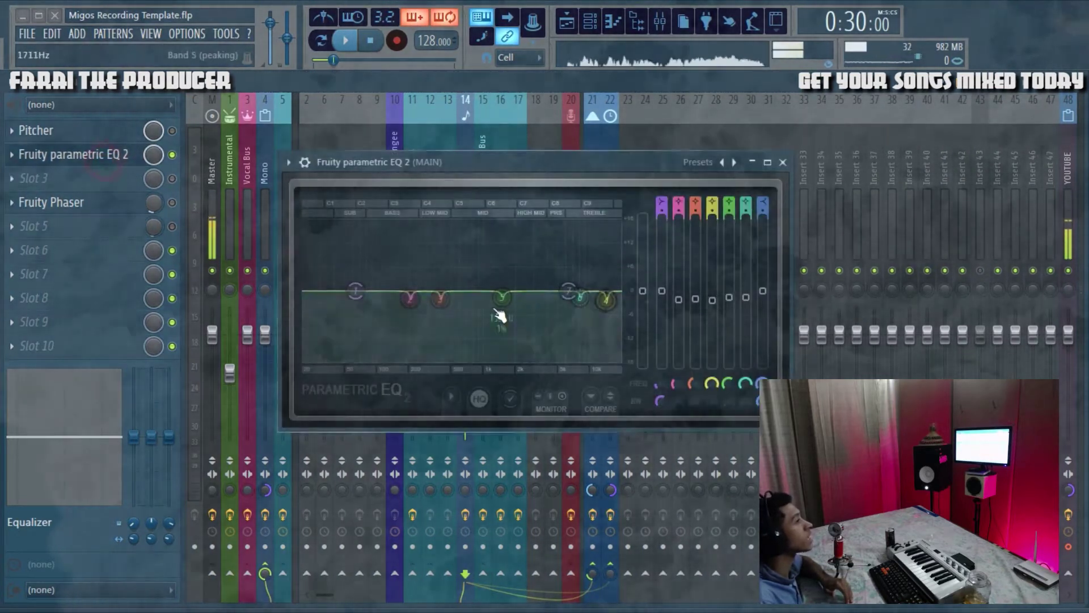
pyautogui.moveTo(537, 170); pyautogui.dragTo(517, 233)
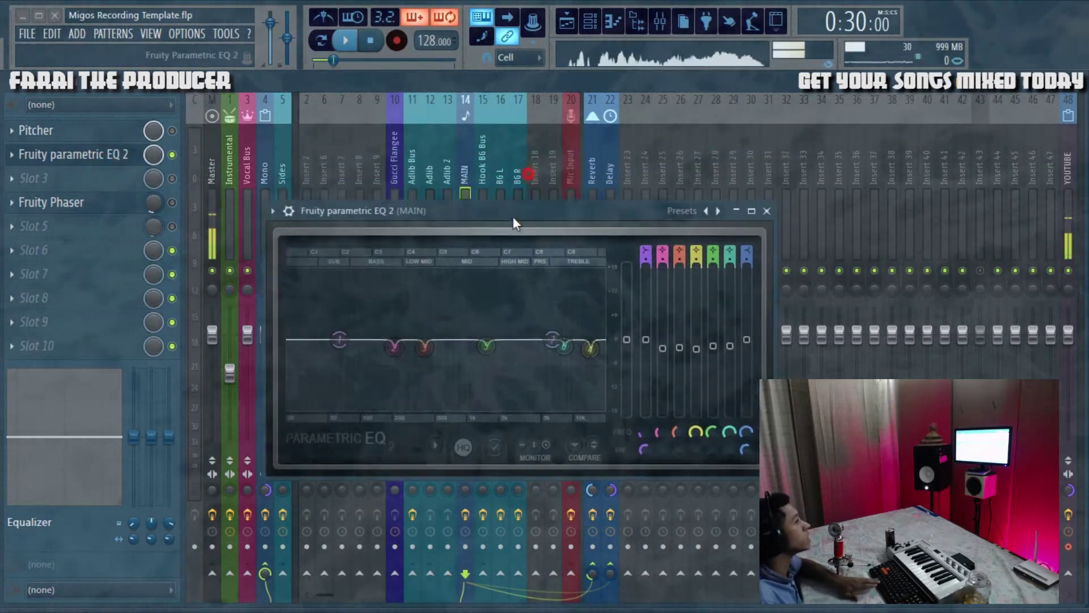
pyautogui.click(567, 22)
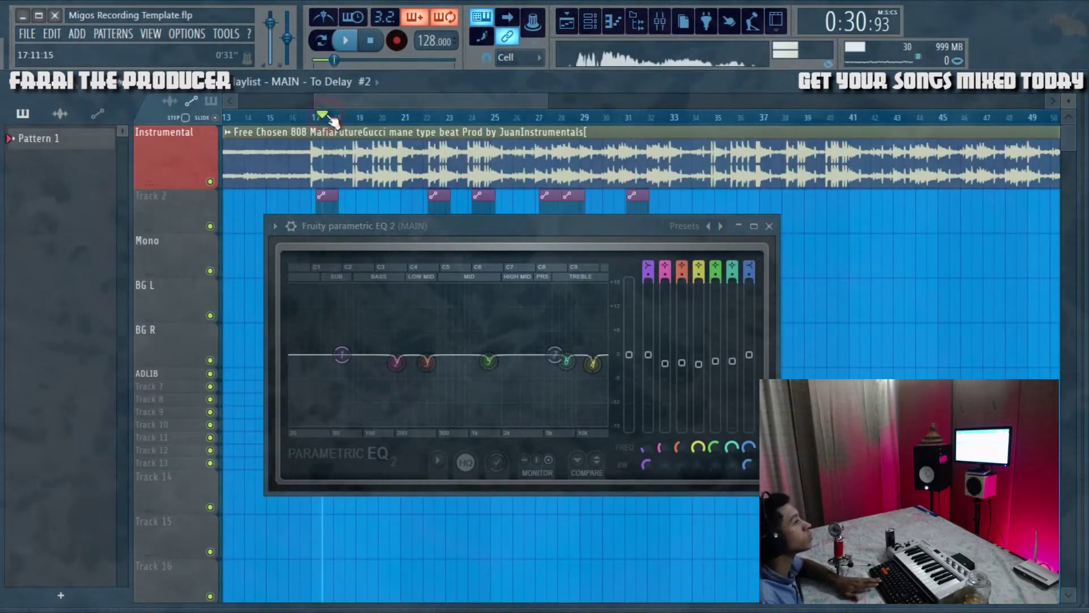
pyautogui.moveTo(682, 363)
pyautogui.mouseDown()
pyautogui.moveTo(682, 281)
pyautogui.moveTo(682, 367)
pyautogui.mouseUp()
pyautogui.press('space')
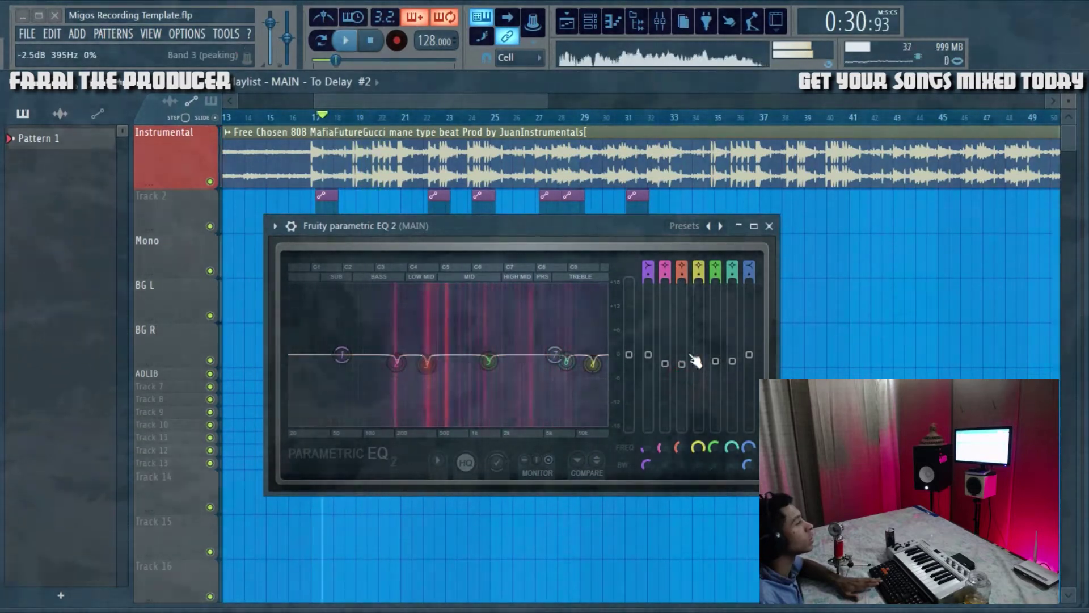
# Close the EQ, return to the mixer and select MAIN to view its Pitcher, EQ and Phaser chain
pyautogui.click(769, 226)
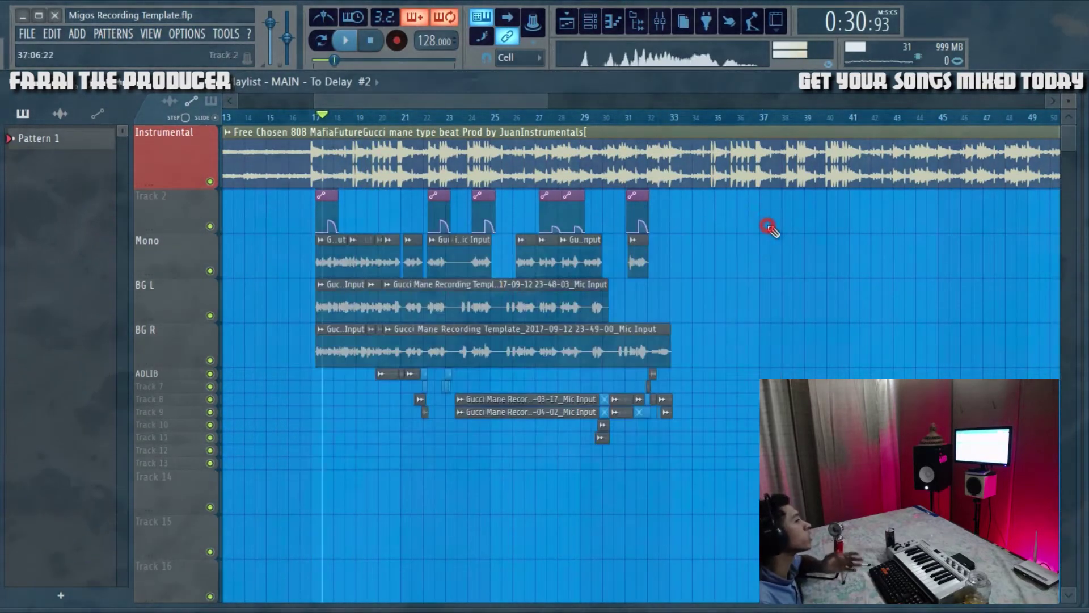
pyautogui.click(673, 22)
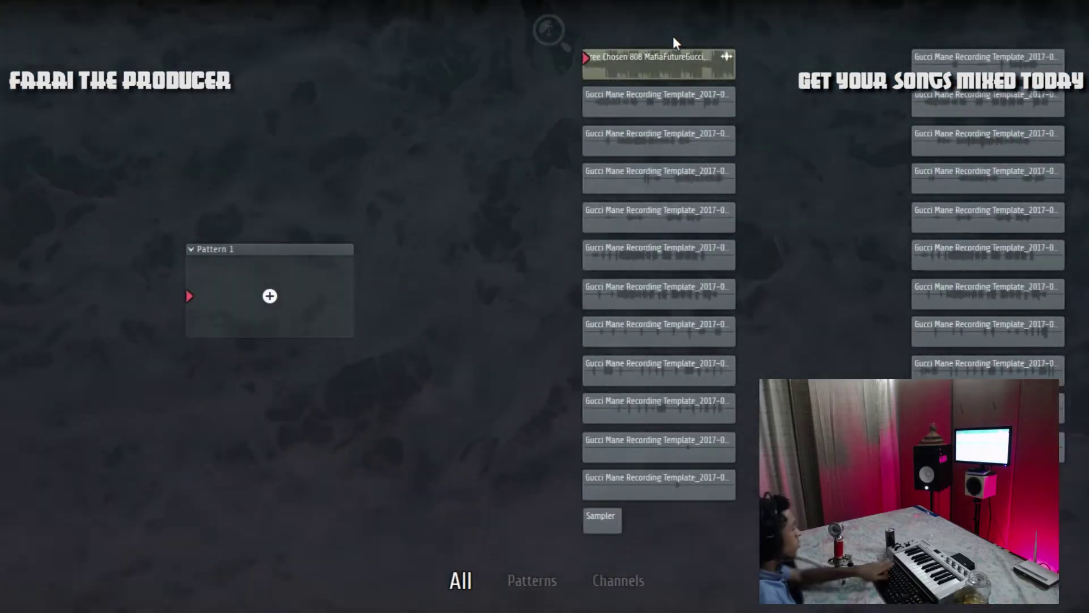
pyautogui.click(673, 40)
pyautogui.click(667, 31)
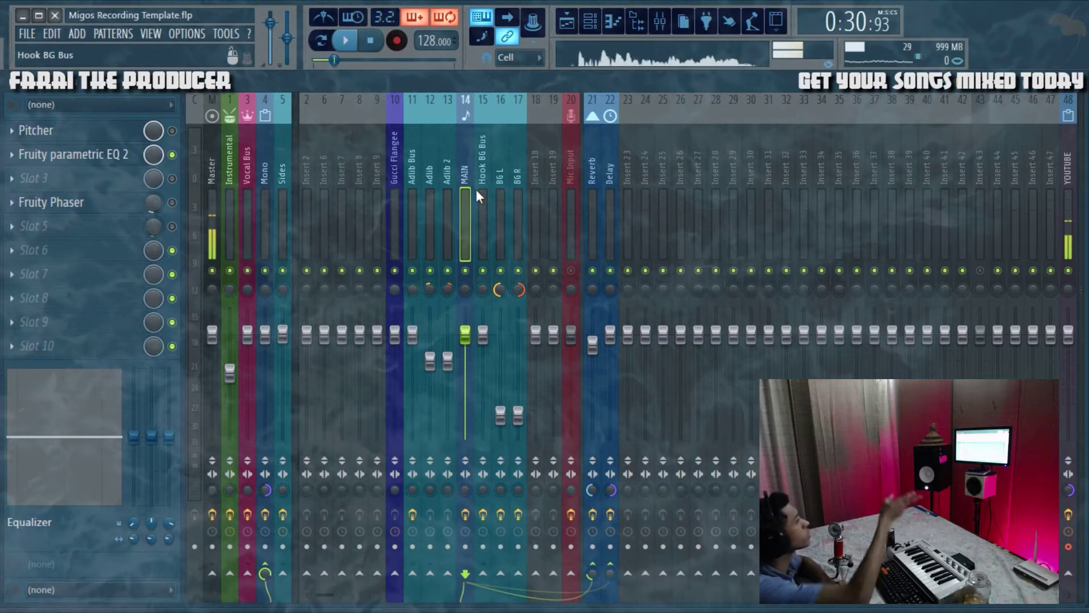
pyautogui.click(467, 191)
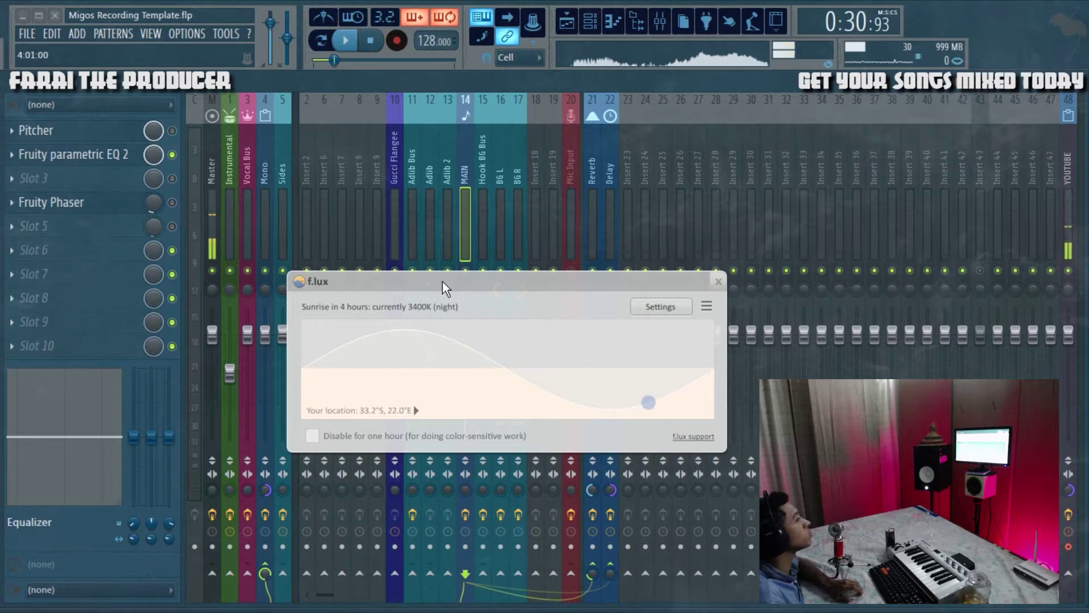
pyautogui.moveTo(442, 282); pyautogui.dragTo(0, 343)
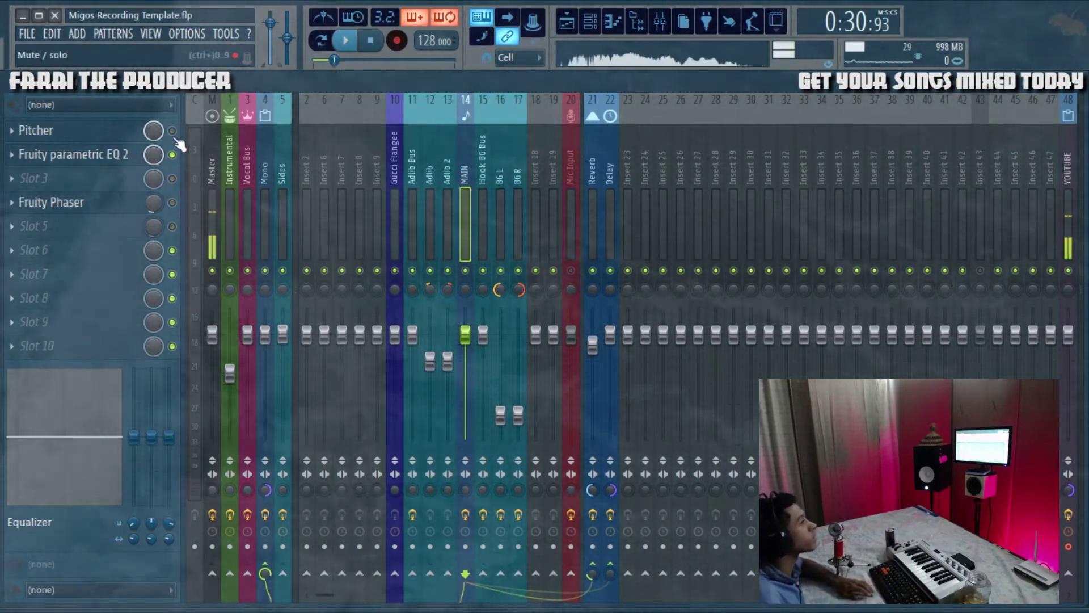
# Enable MAIN's fifth effect slot, then open the Mono insert's 80Hz Cut parametric EQ
pyautogui.click(172, 226)
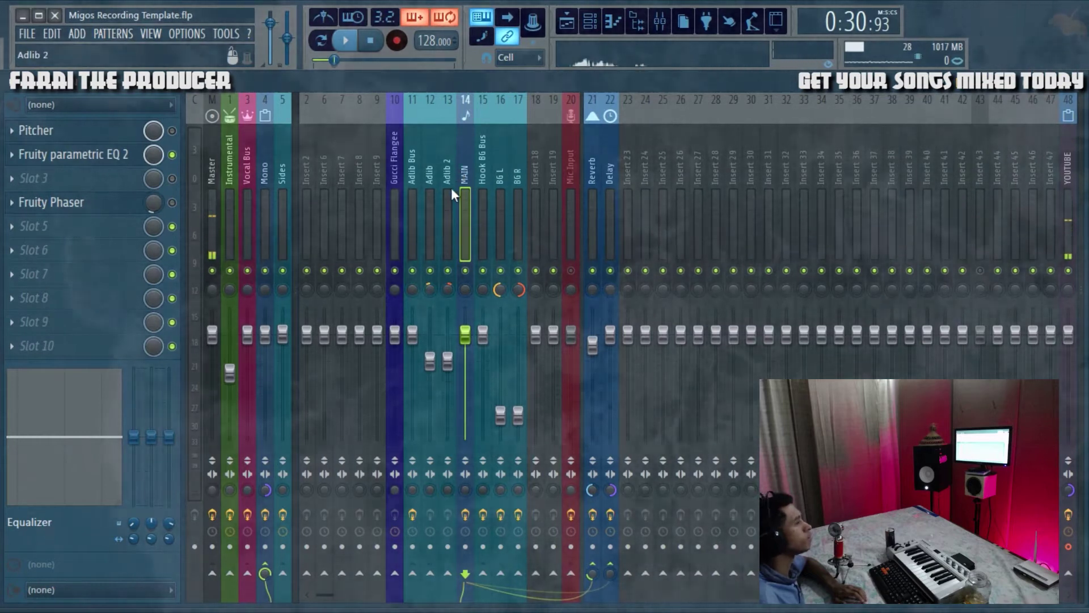
pyautogui.click(261, 205)
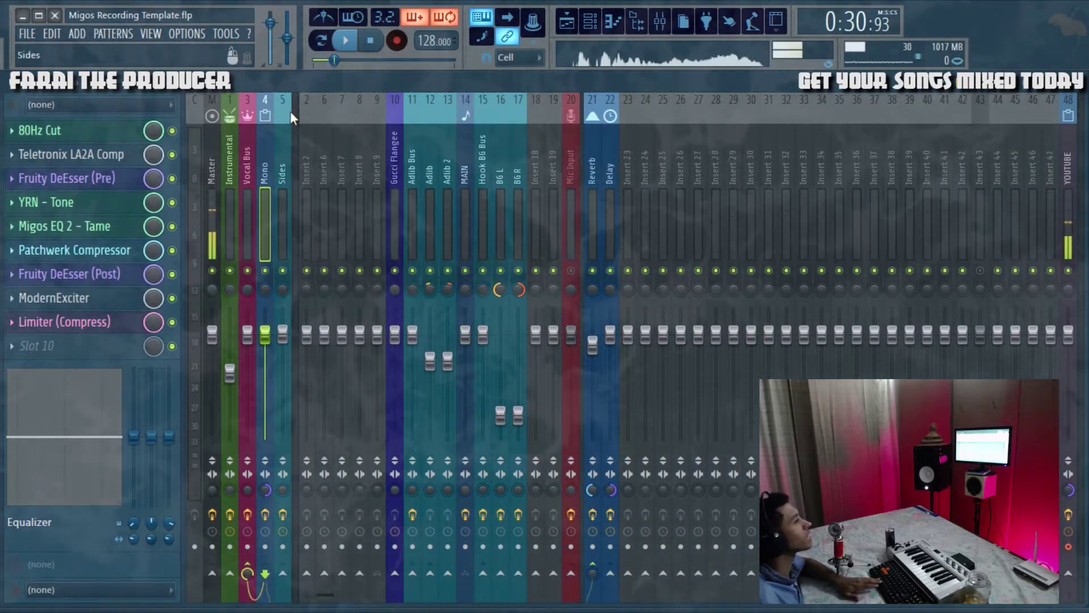
pyautogui.click(108, 132)
pyautogui.moveTo(672, 338); pyautogui.dragTo(421, 162)
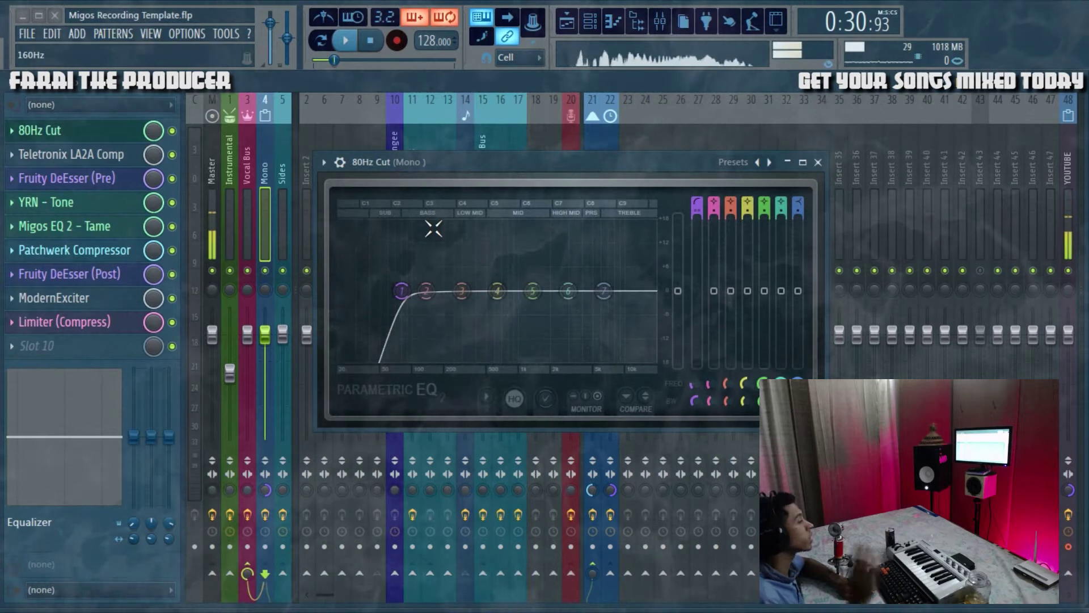
pyautogui.click(819, 163)
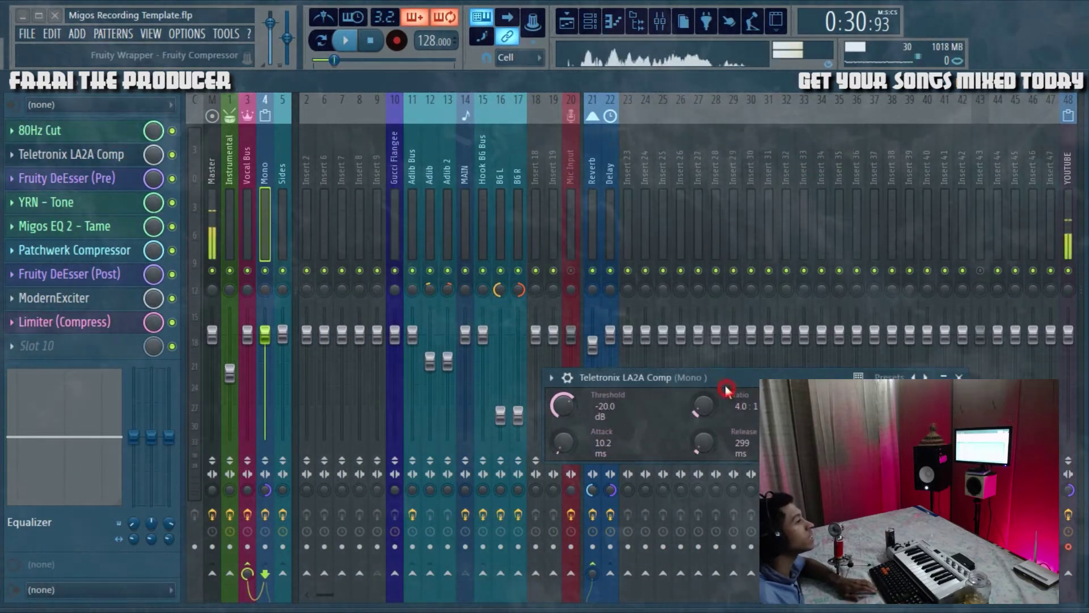
pyautogui.moveTo(725, 384); pyautogui.dragTo(615, 279)
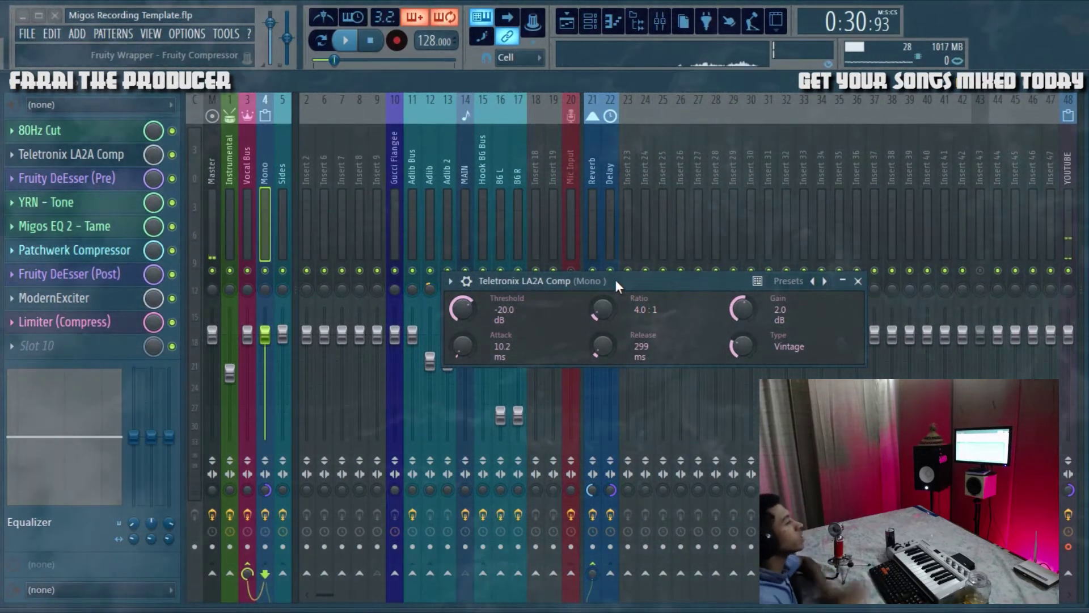
pyautogui.moveTo(615, 280); pyautogui.dragTo(538, 236)
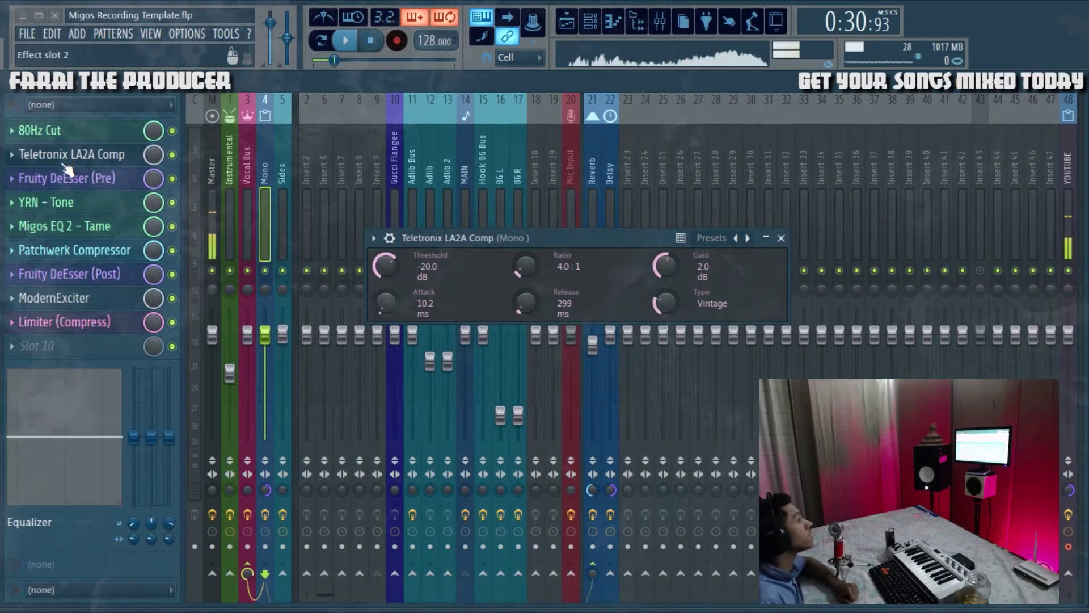
pyautogui.moveTo(455, 226); pyautogui.dragTo(428, 198)
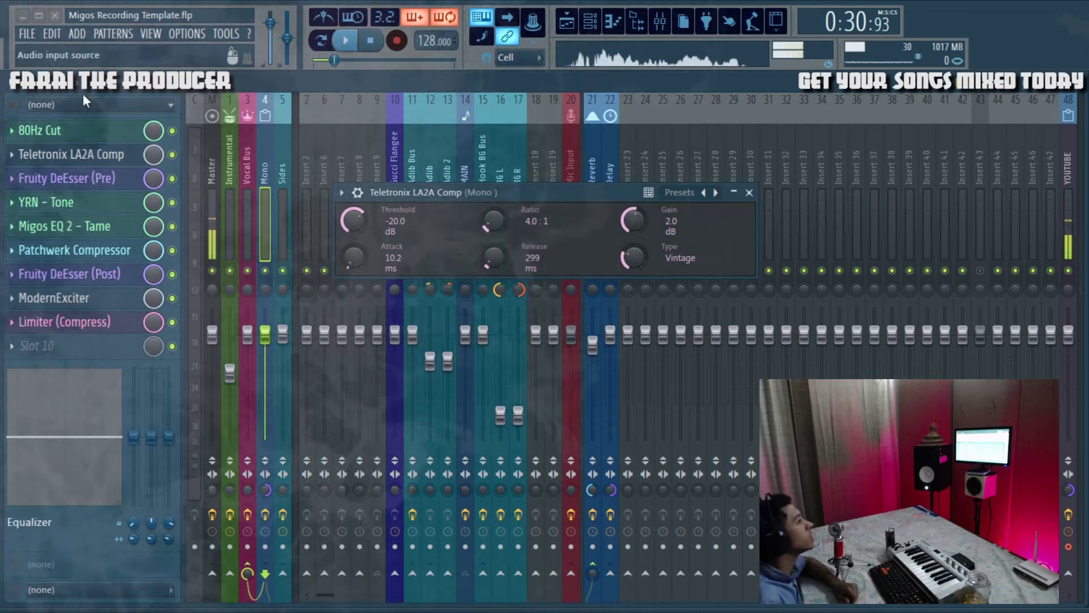
pyautogui.moveTo(418, 195); pyautogui.dragTo(369, 189)
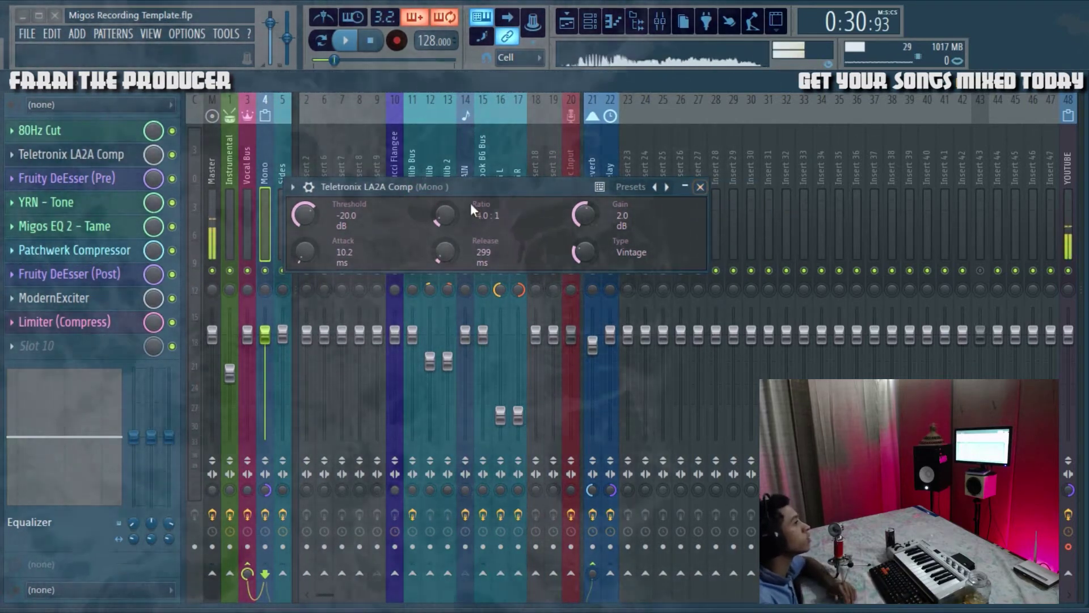
pyautogui.moveTo(441, 186); pyautogui.dragTo(471, 227)
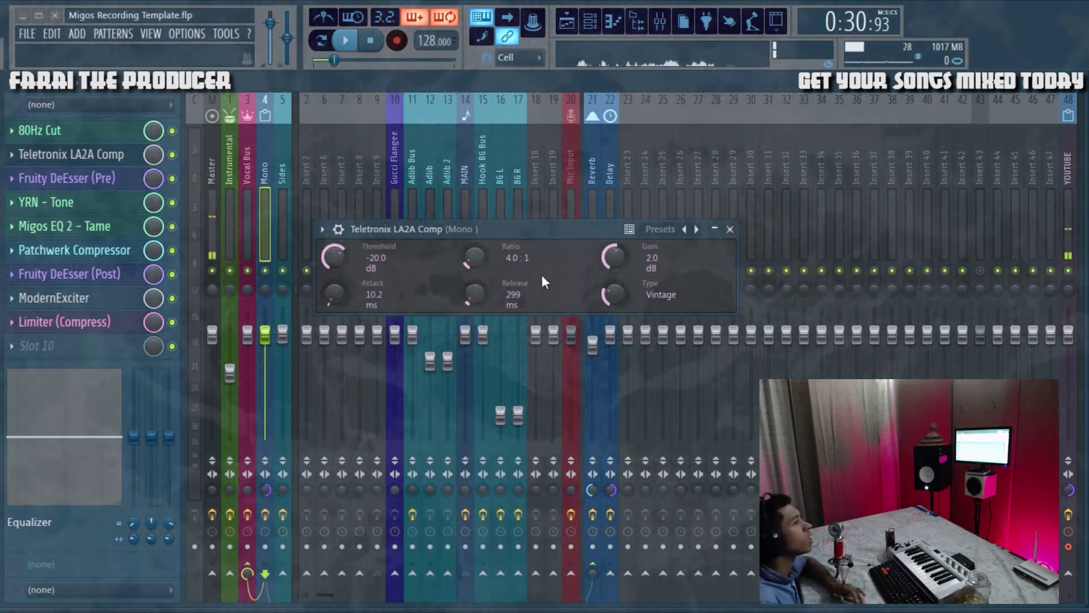
pyautogui.click(730, 229)
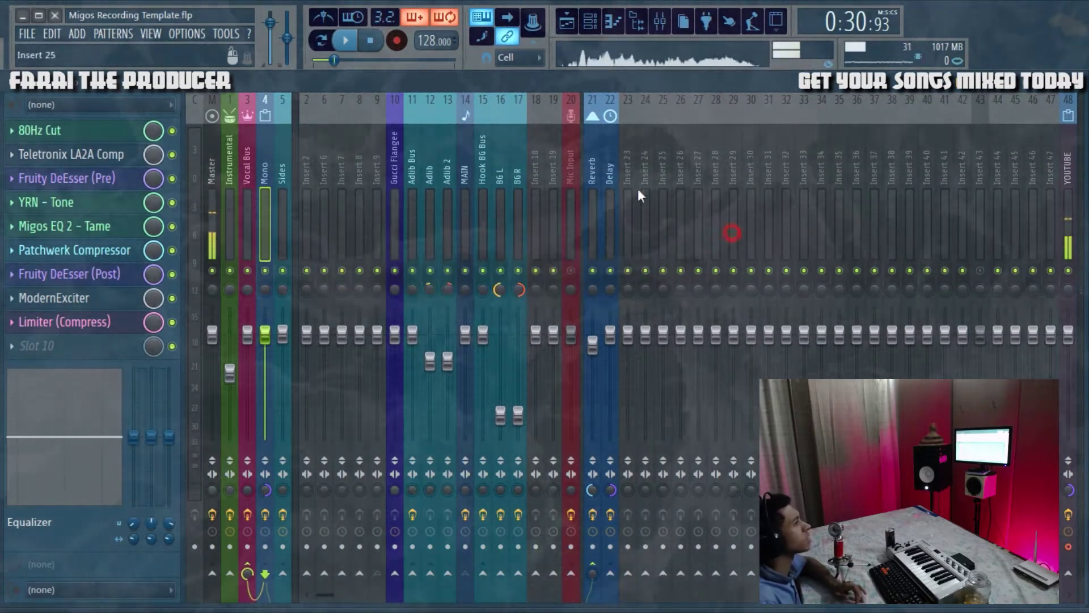
pyautogui.click(97, 178)
pyautogui.moveTo(608, 449); pyautogui.dragTo(508, 288)
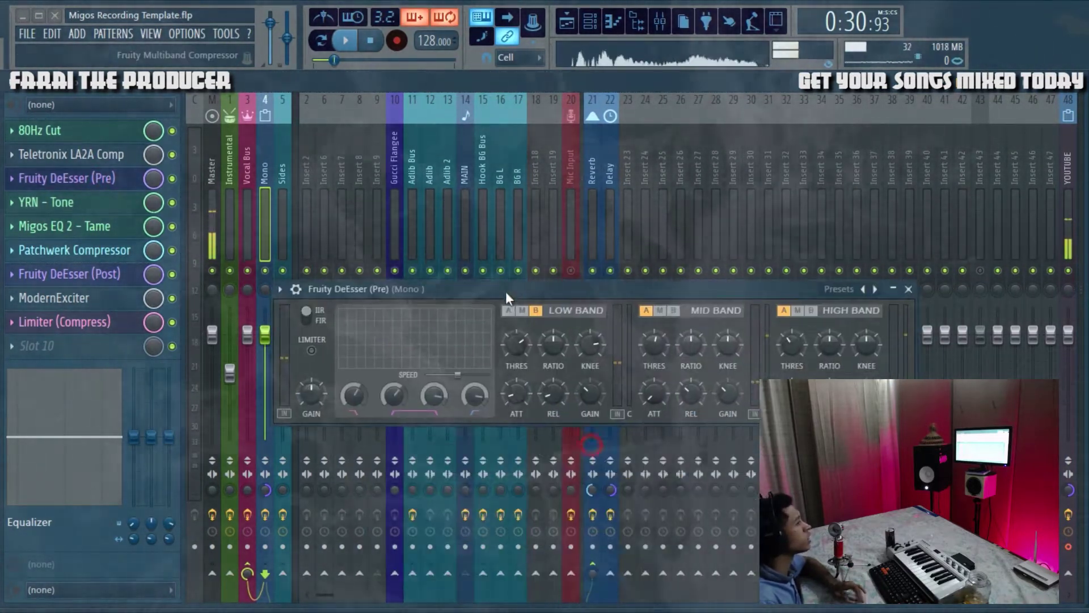
pyautogui.press('space')
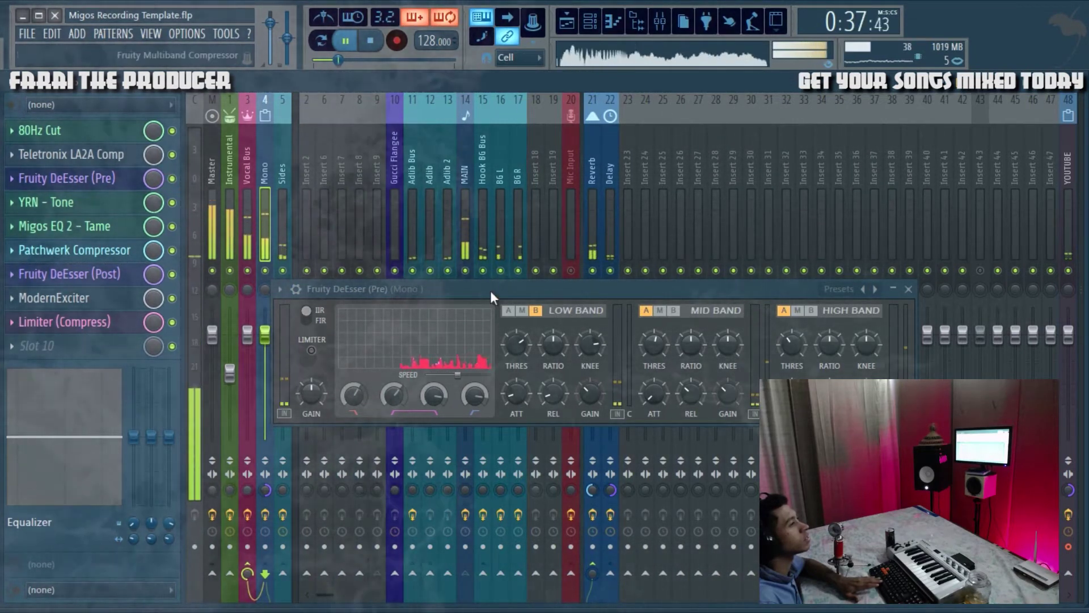
pyautogui.moveTo(483, 290); pyautogui.dragTo(464, 241)
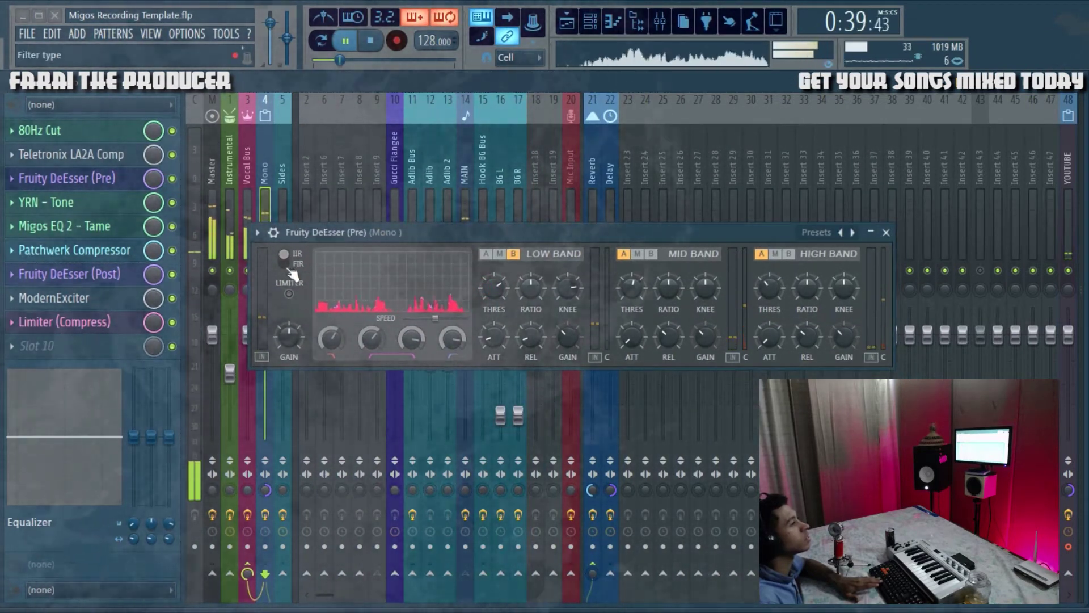
pyautogui.click(172, 179)
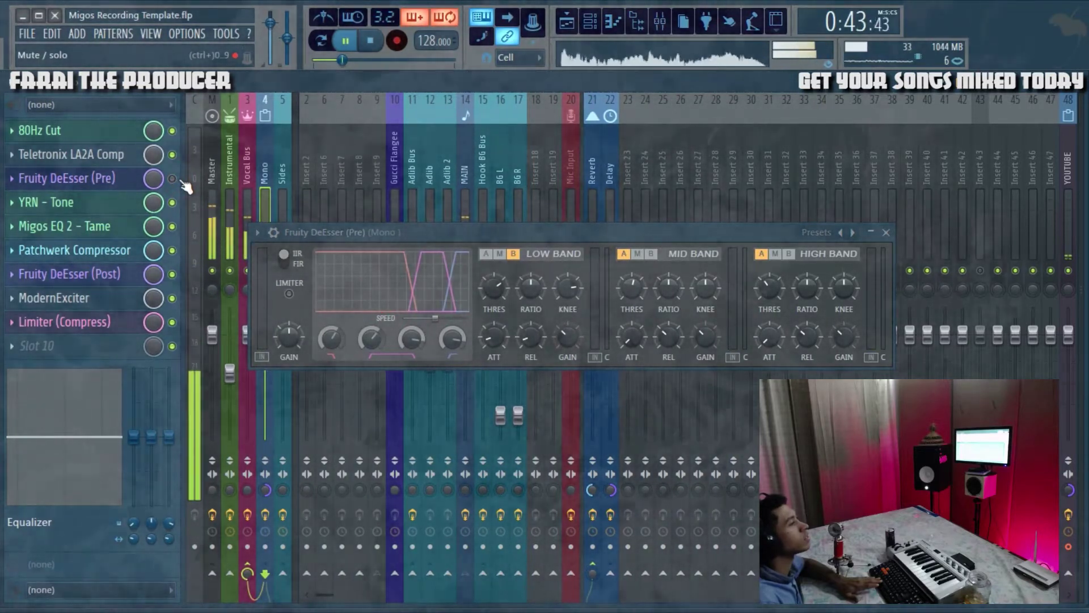
pyautogui.click(171, 179)
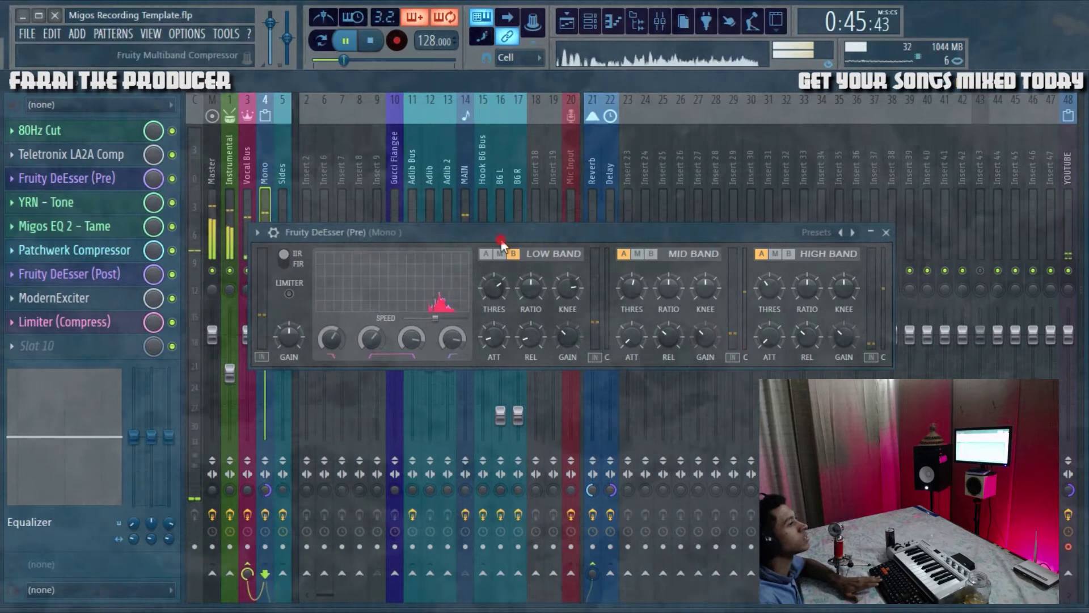
pyautogui.press('space')
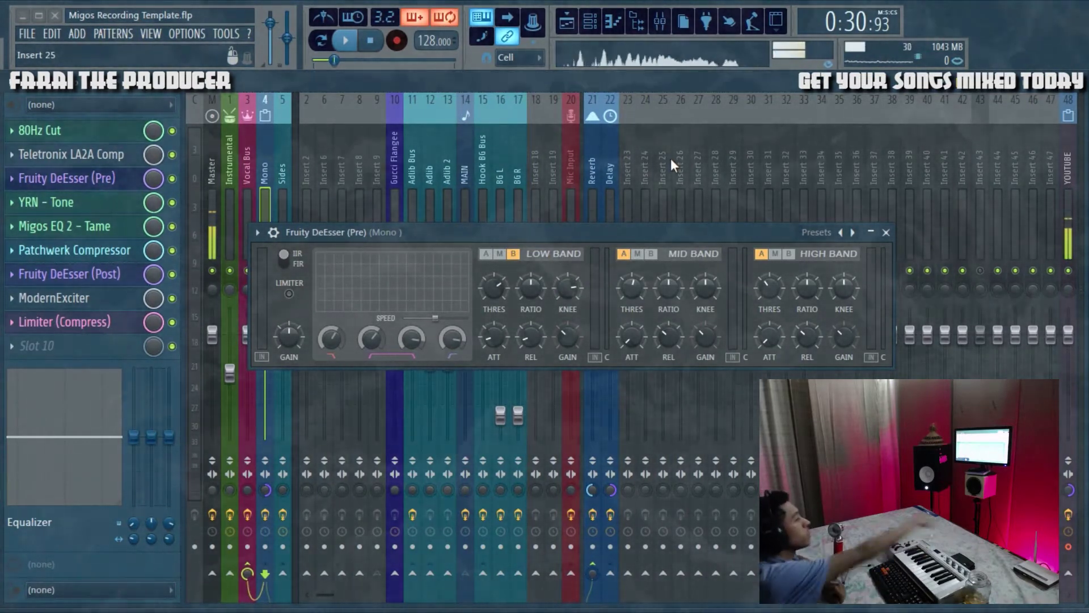
# Swap the DeEsser for the Mono insert's YRN - Tone EQ, play the song, then close it
pyautogui.click(895, 237)
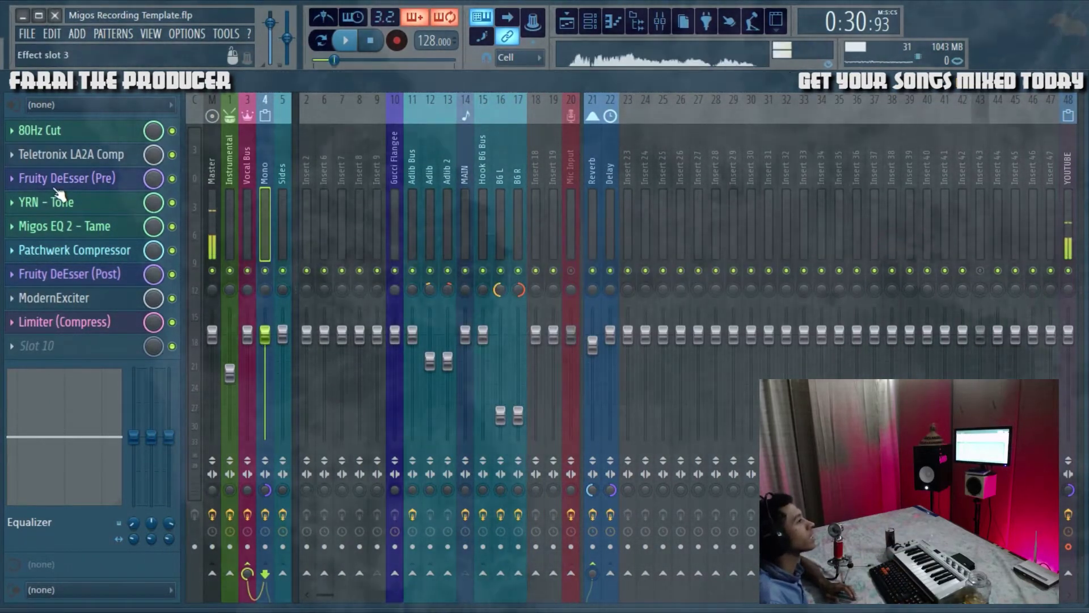
pyautogui.click(61, 202)
pyautogui.moveTo(653, 136); pyautogui.dragTo(428, 185)
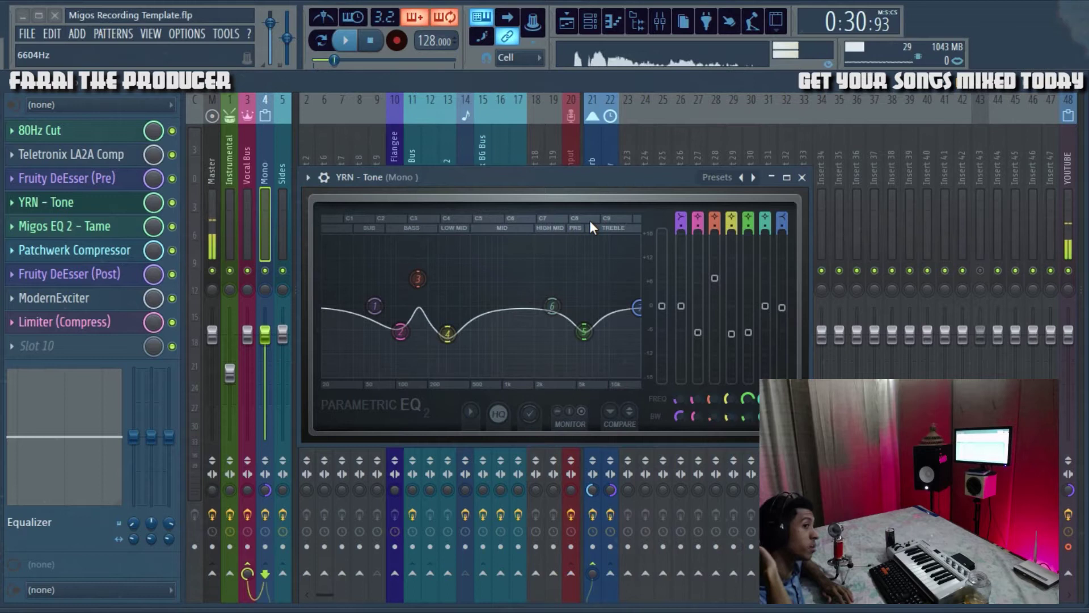
pyautogui.moveTo(588, 177); pyautogui.dragTo(610, 192)
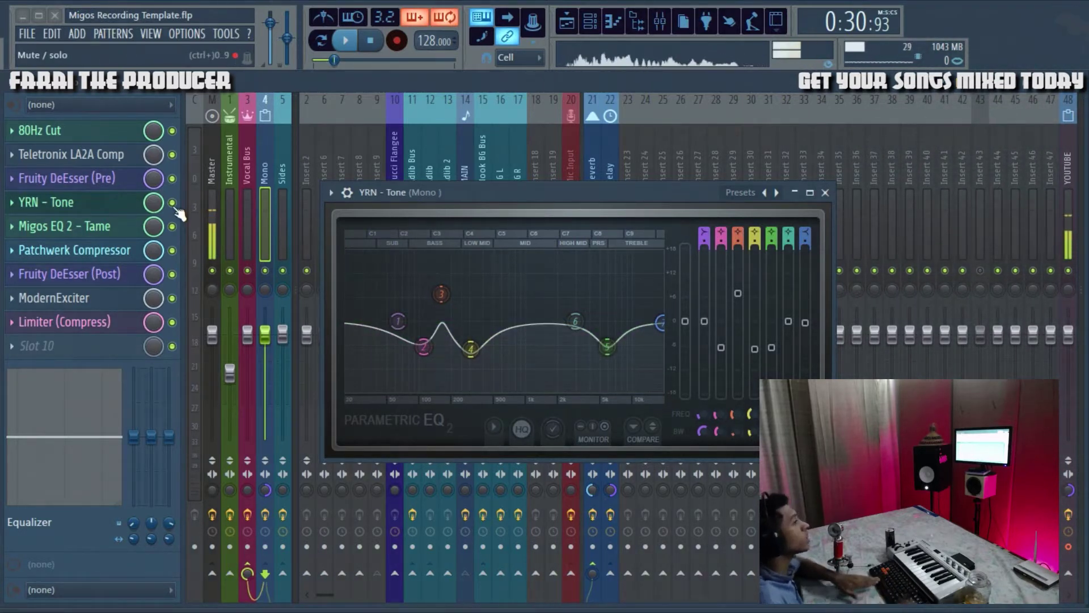
pyautogui.press('space')
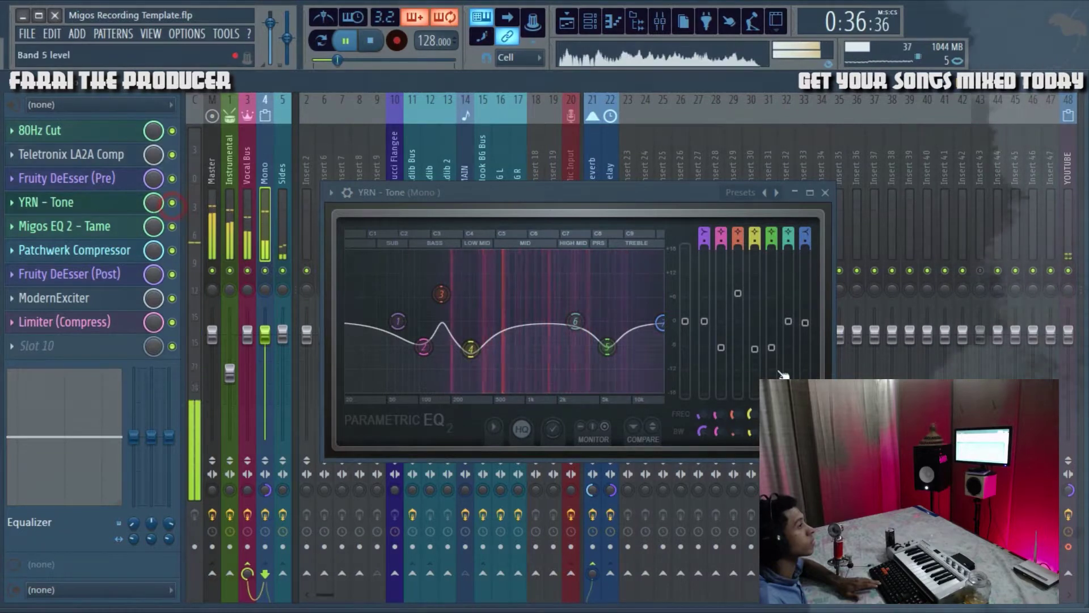
pyautogui.click(108, 203)
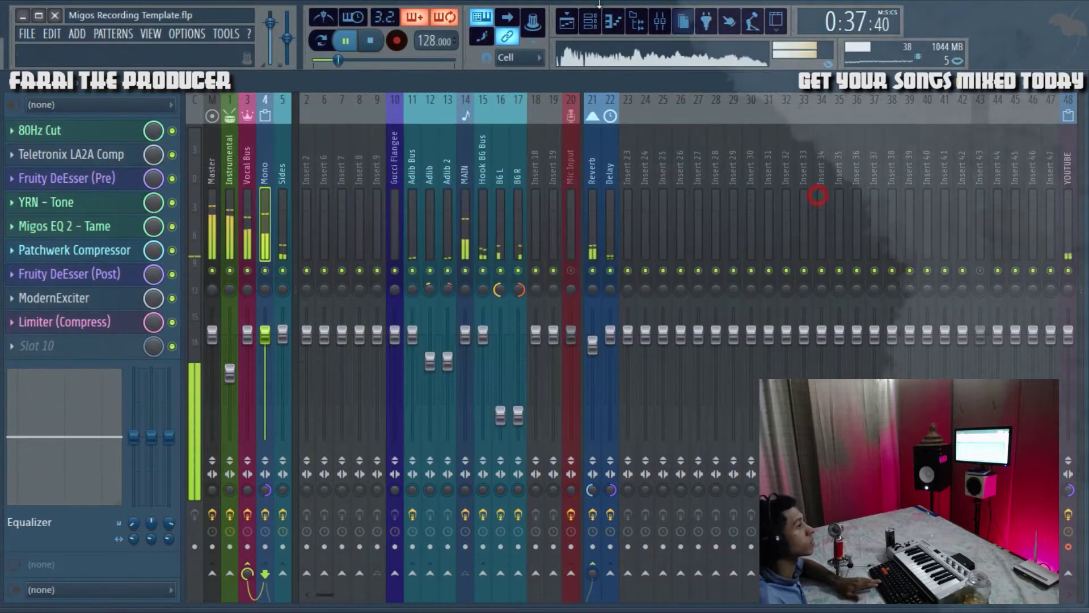
# Compare YRN - Tone bypassed and enabled on the soloed Mono track, then unsolo and close it
pyautogui.click(172, 203)
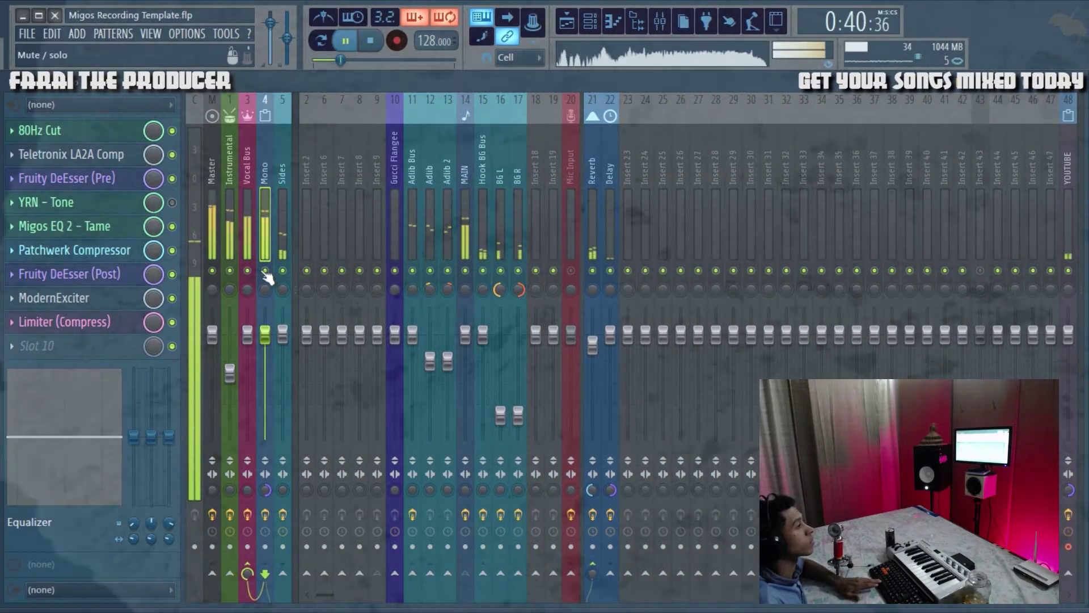
pyautogui.rightClick(265, 270)
pyautogui.press('space')
pyautogui.press('space')
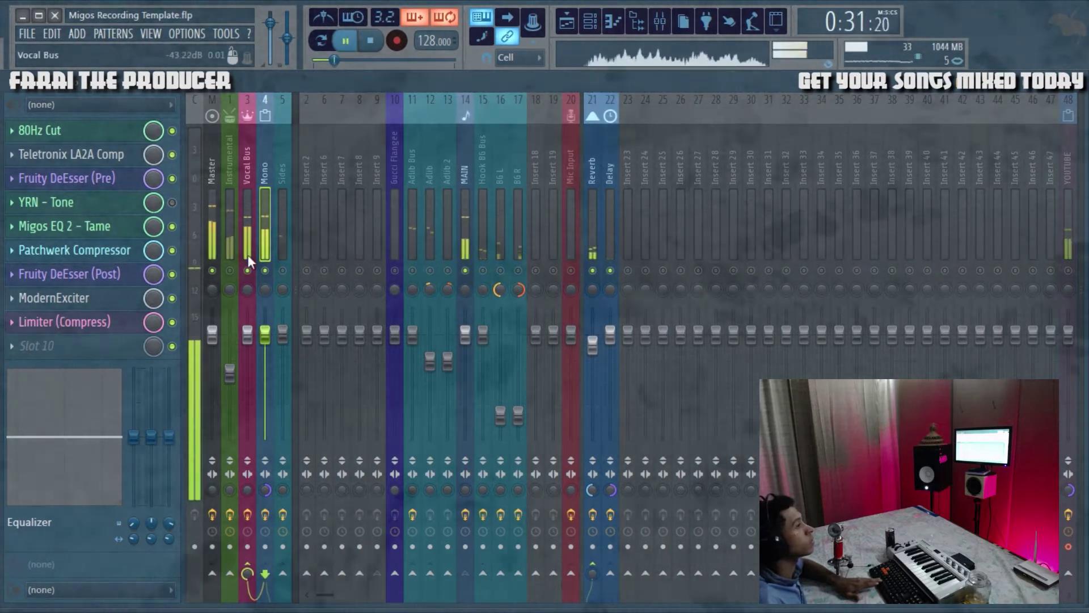
pyautogui.click(172, 203)
pyautogui.click(176, 209)
pyautogui.press('space')
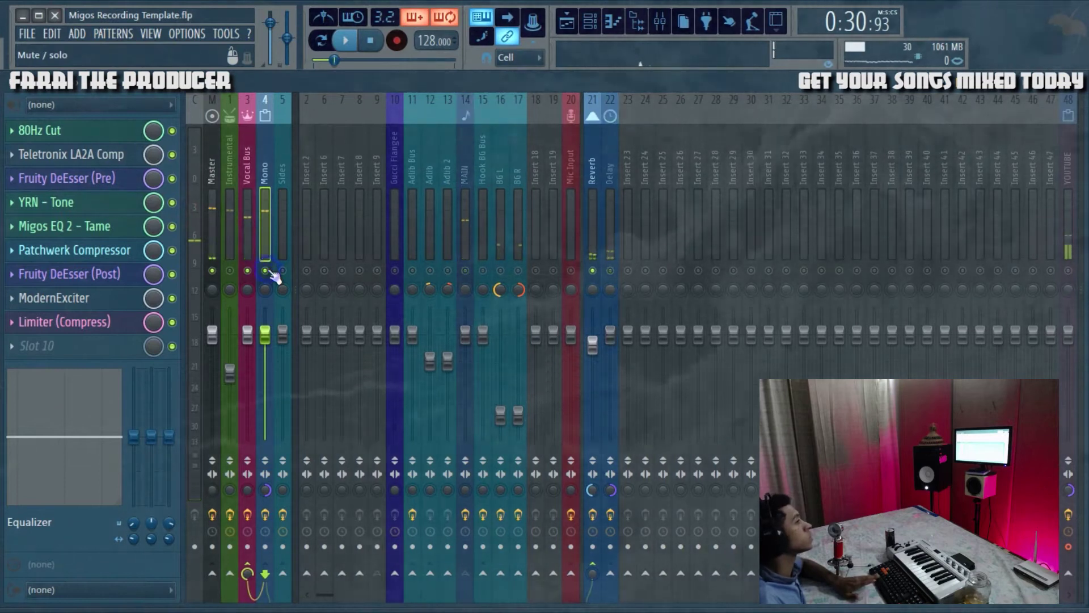
pyautogui.keyDown('ctrl'); pyautogui.click(265, 271); pyautogui.keyUp('ctrl')
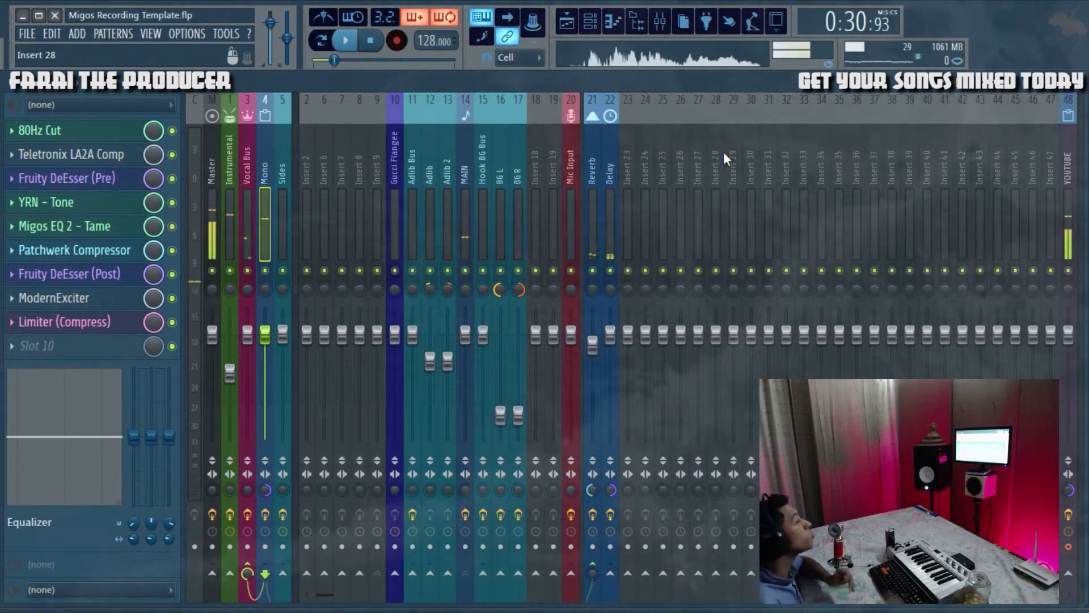
pyautogui.click(46, 202)
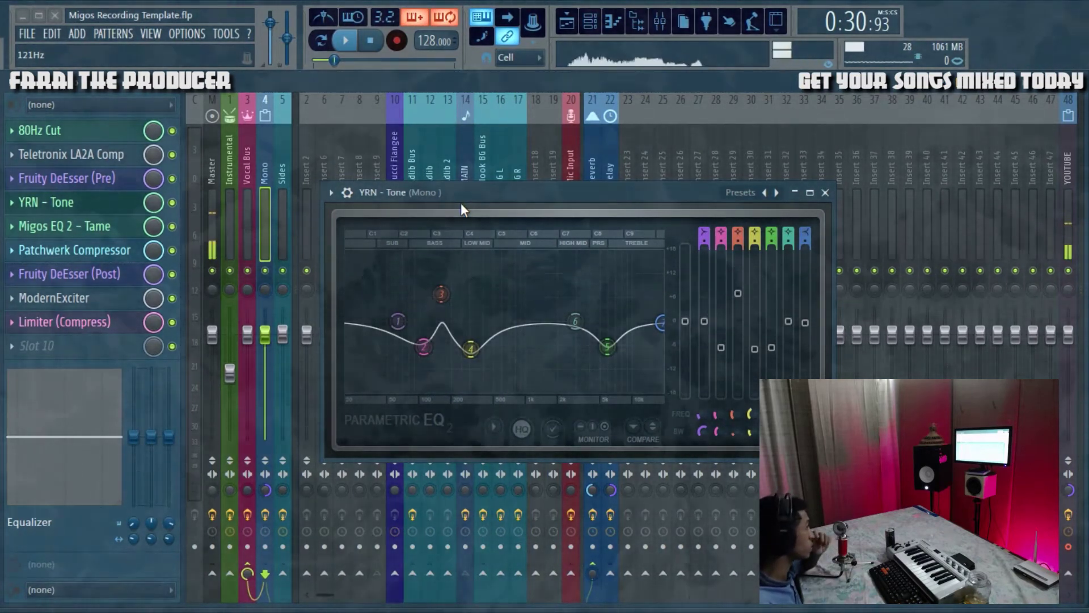
pyautogui.click(826, 192)
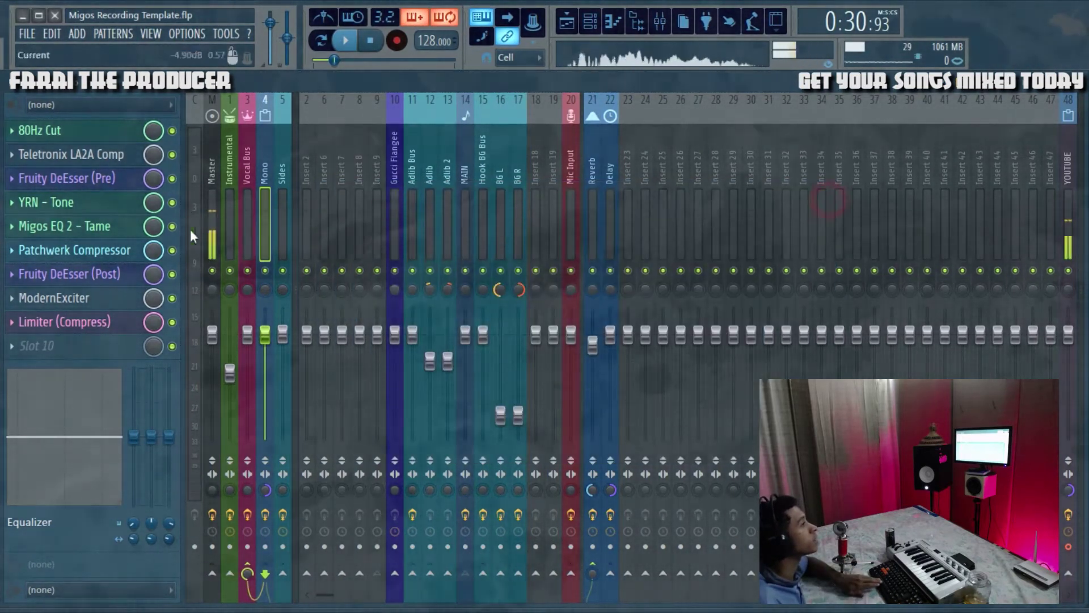
# Preview Migos EQ 2 - Tame, testing a maximum band 6 treble boost, then reset it
pyautogui.click(158, 230)
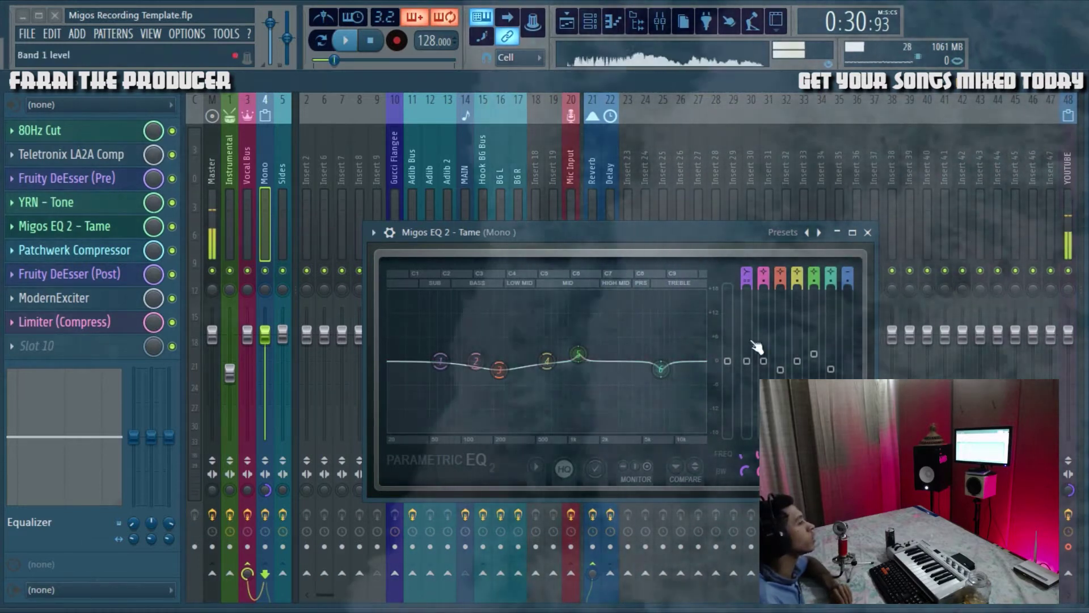
pyautogui.moveTo(549, 235); pyautogui.dragTo(529, 236)
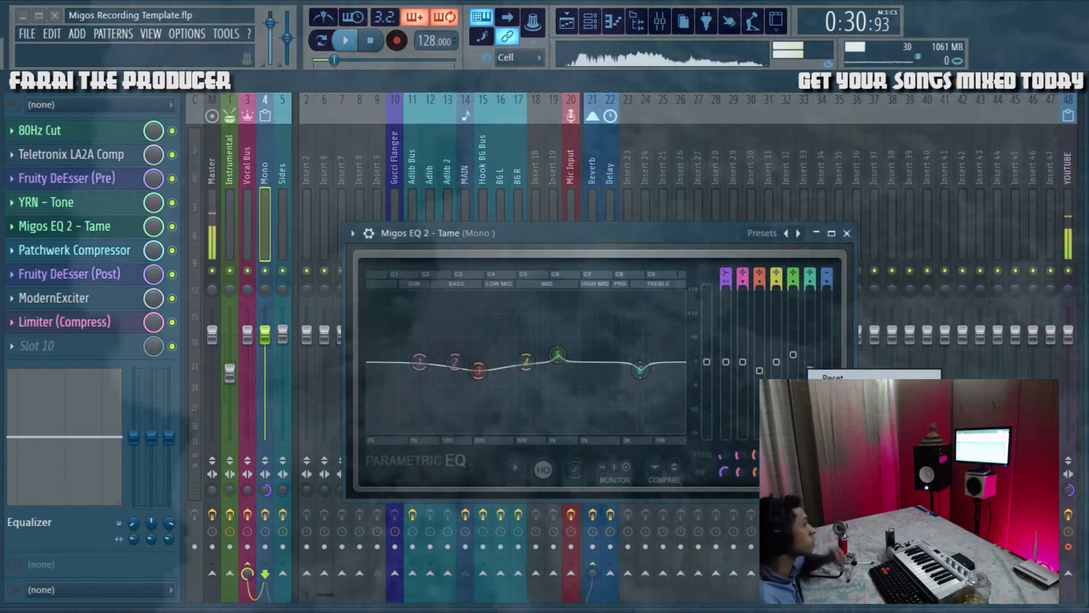
pyautogui.press('space')
pyautogui.moveTo(810, 370); pyautogui.dragTo(810, 290)
pyautogui.rightClick(810, 290)
pyautogui.click(837, 299)
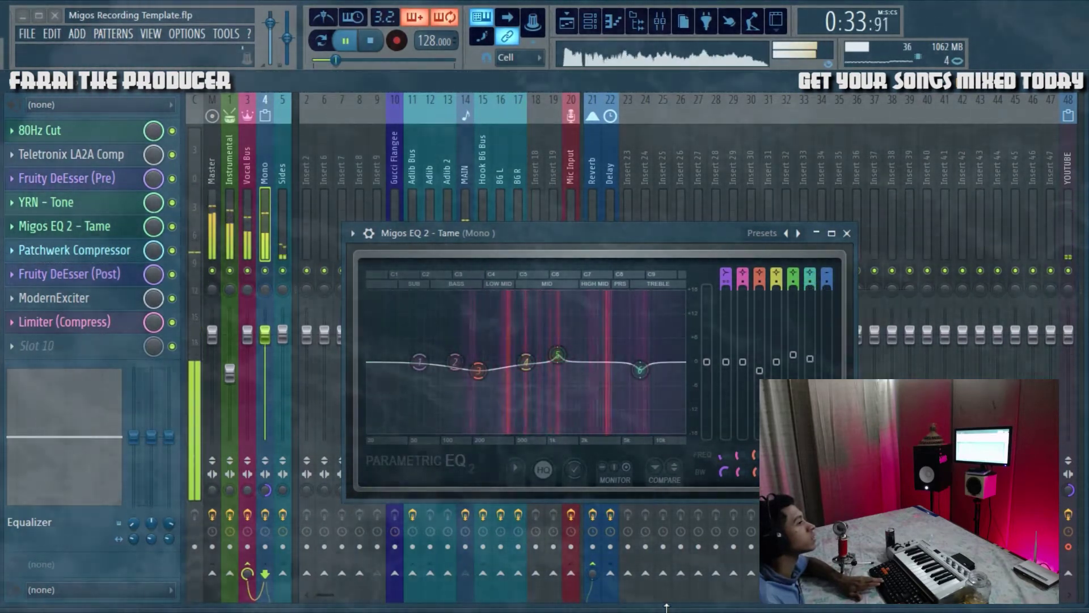
pyautogui.press('space')
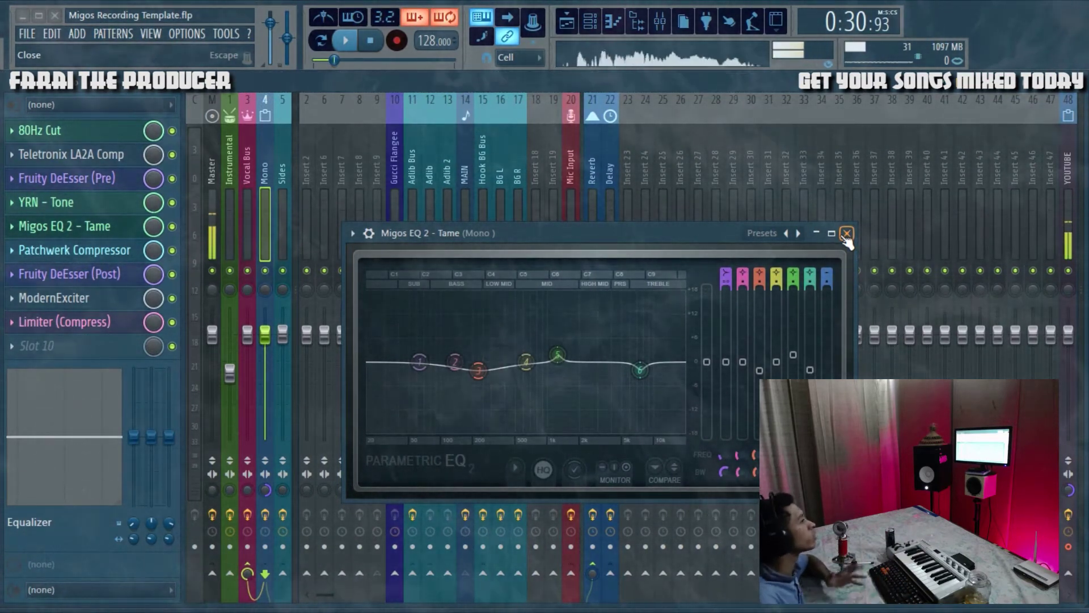
# Open the Mono insert's Patchwerk Compressor: −15 dB threshold, 2.8:1 ratio, Vintage type
pyautogui.click(846, 233)
pyautogui.click(103, 252)
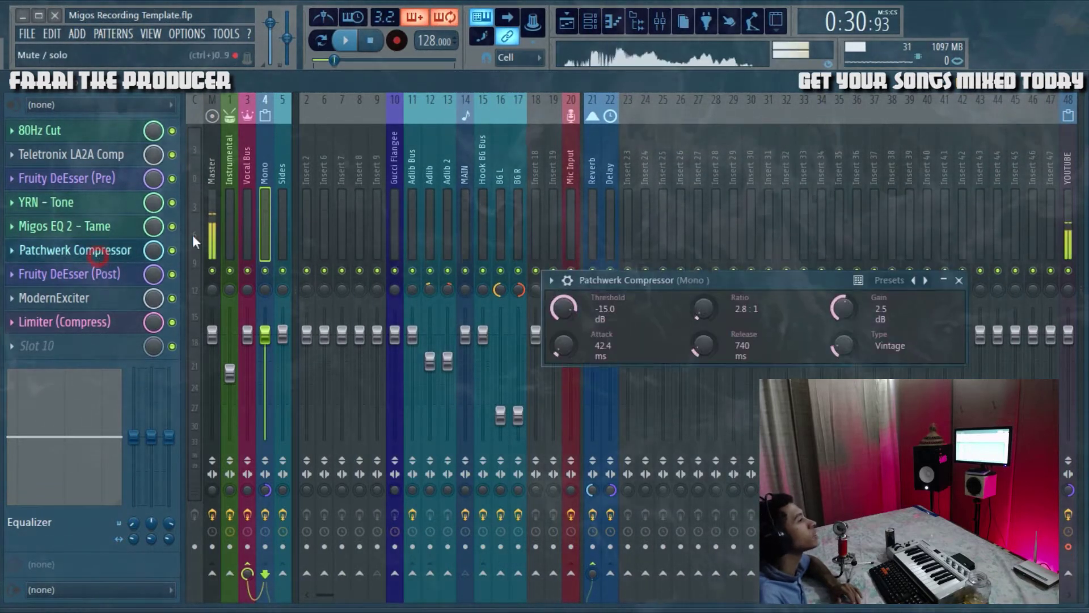
pyautogui.moveTo(652, 280); pyautogui.dragTo(465, 280)
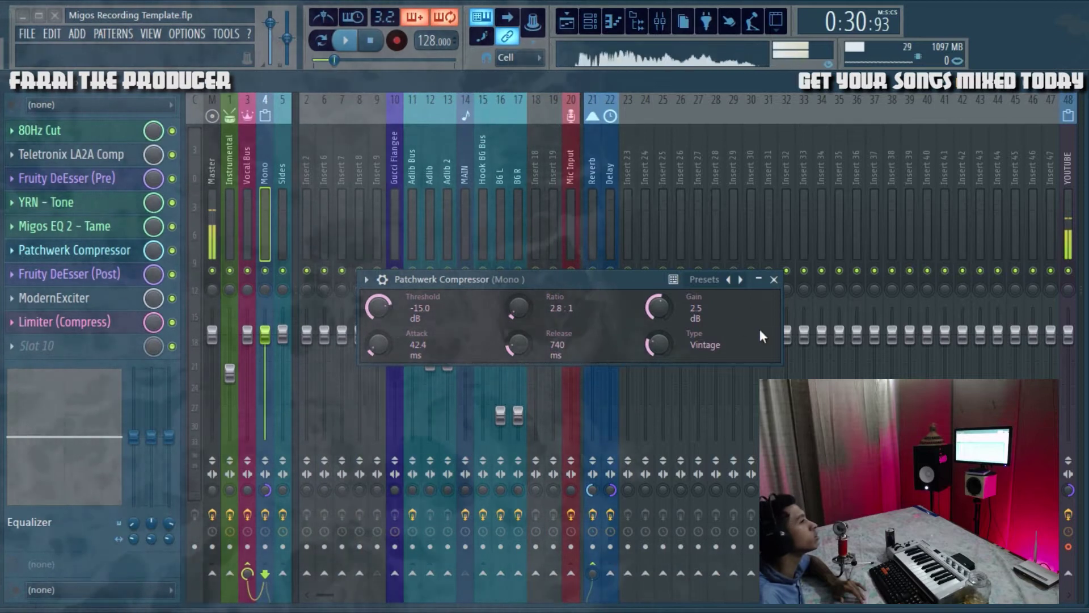
pyautogui.click(587, 279)
pyautogui.moveTo(587, 279); pyautogui.dragTo(574, 267)
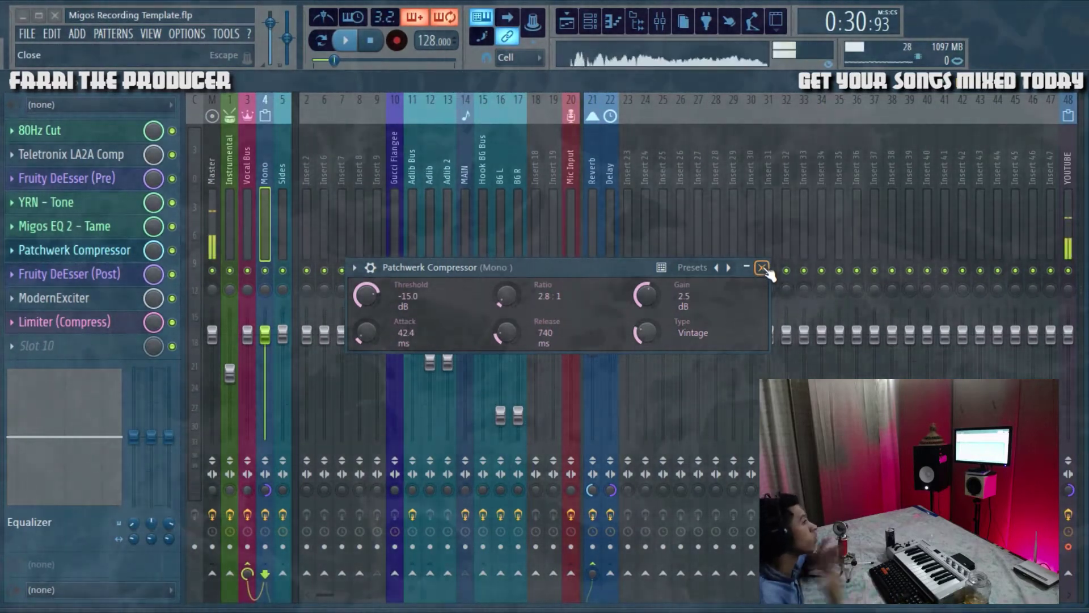
# Close Patchwerk and play the vocal with the Fruity DeEsser (Post) window open
pyautogui.click(762, 267)
pyautogui.click(110, 277)
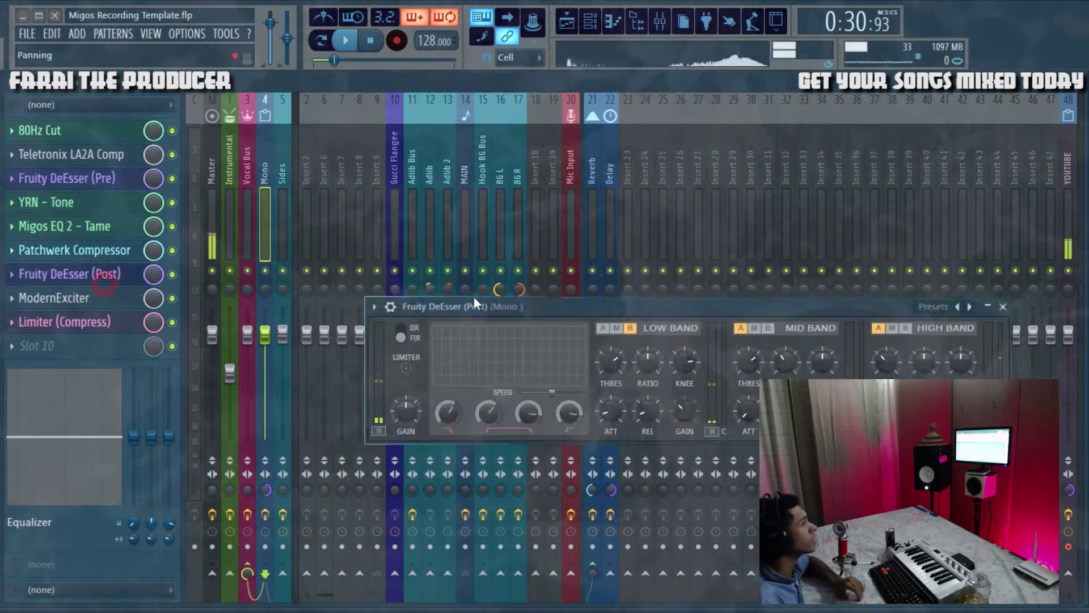
pyautogui.moveTo(560, 307); pyautogui.dragTo(452, 277)
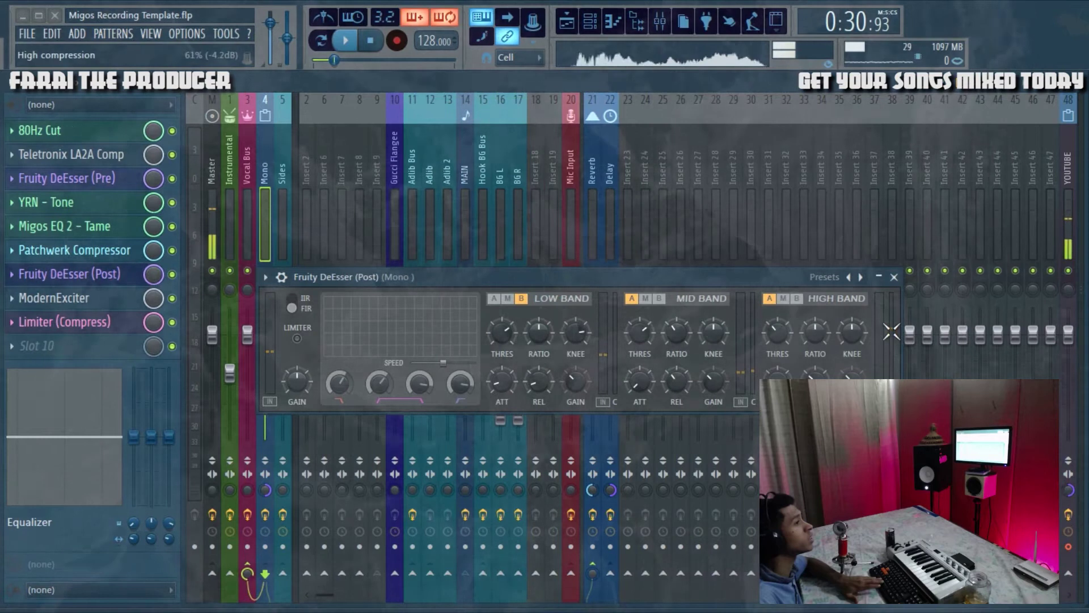
pyautogui.press('space')
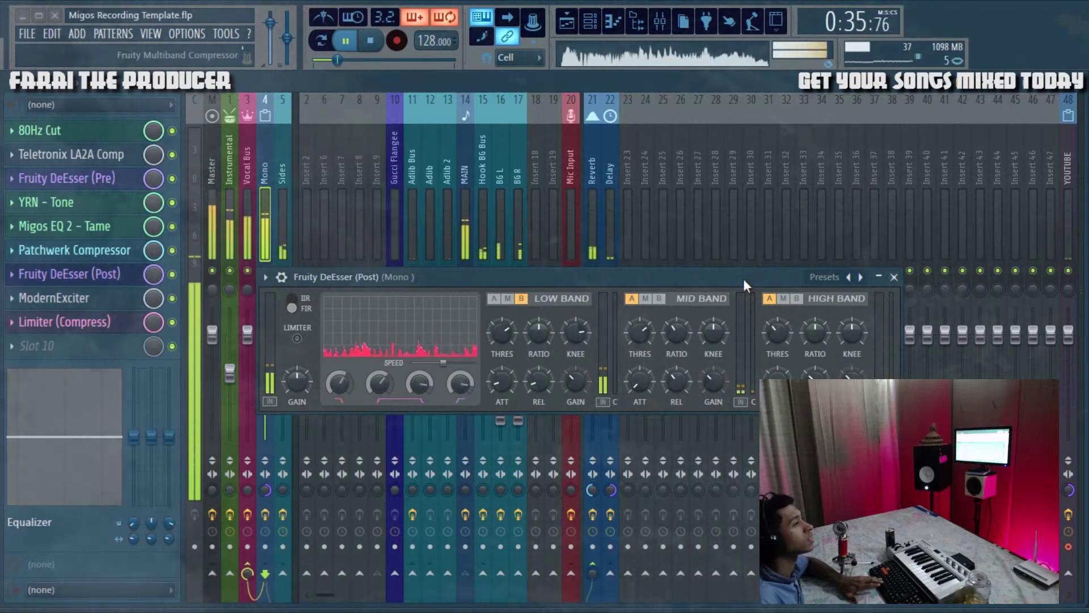
# Stop playback, then reopen the Fruity DeEsser (Post) briefly and close it again
pyautogui.click(894, 278)
pyautogui.press('space')
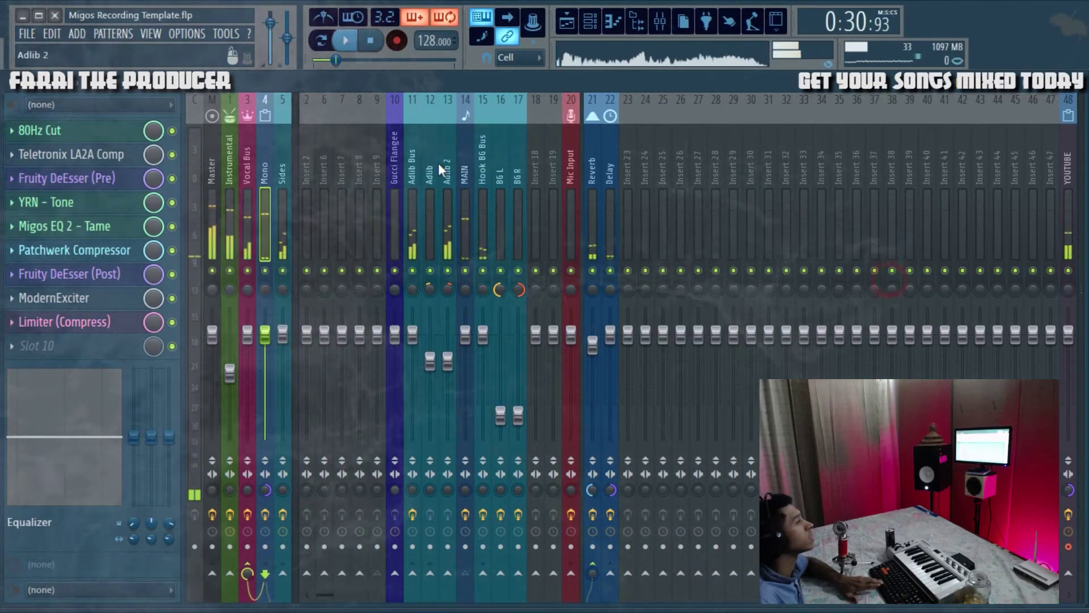
pyautogui.click(100, 280)
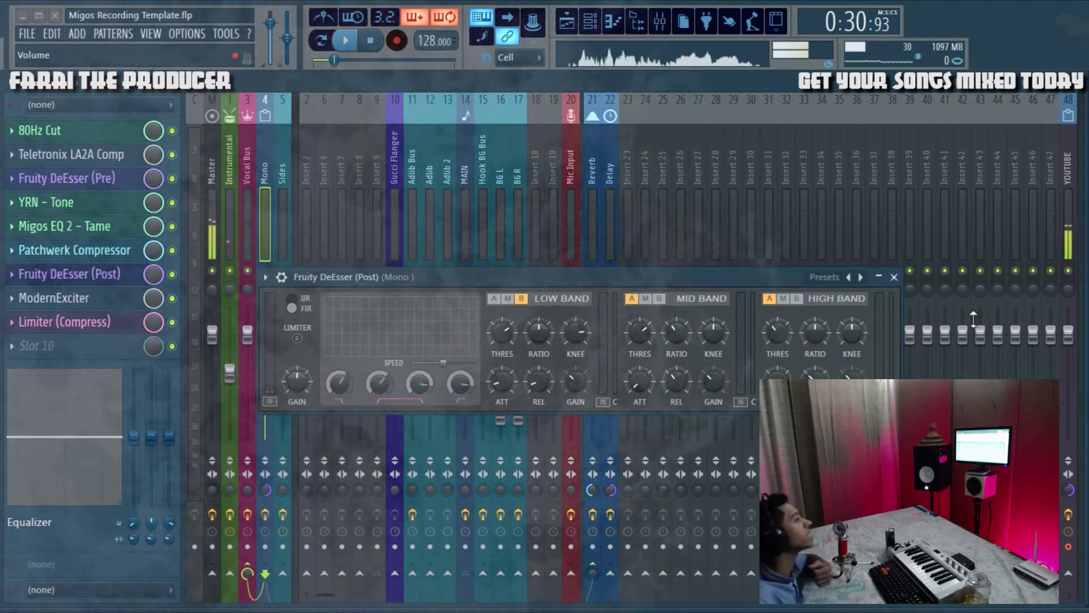
pyautogui.click(894, 277)
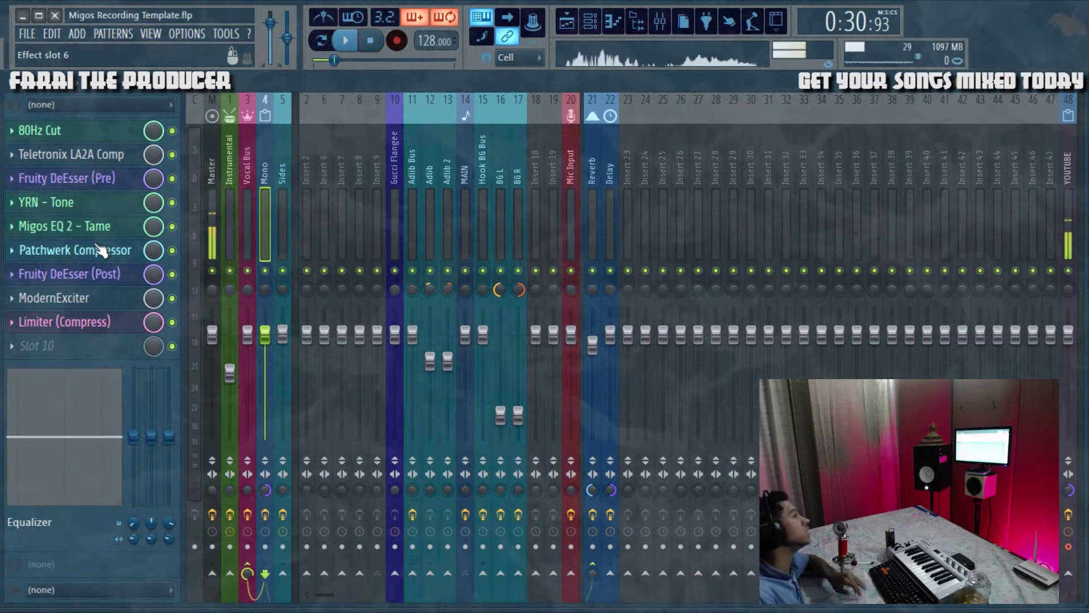
pyautogui.click(91, 302)
pyautogui.moveTo(529, 182); pyautogui.dragTo(481, 304)
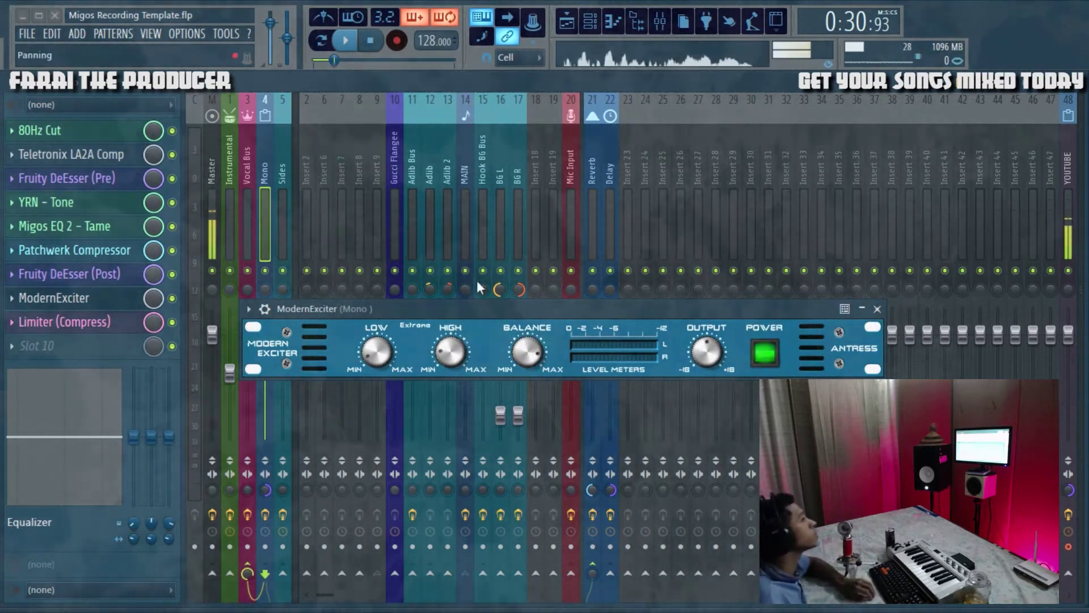
pyautogui.moveTo(457, 308); pyautogui.dragTo(451, 265)
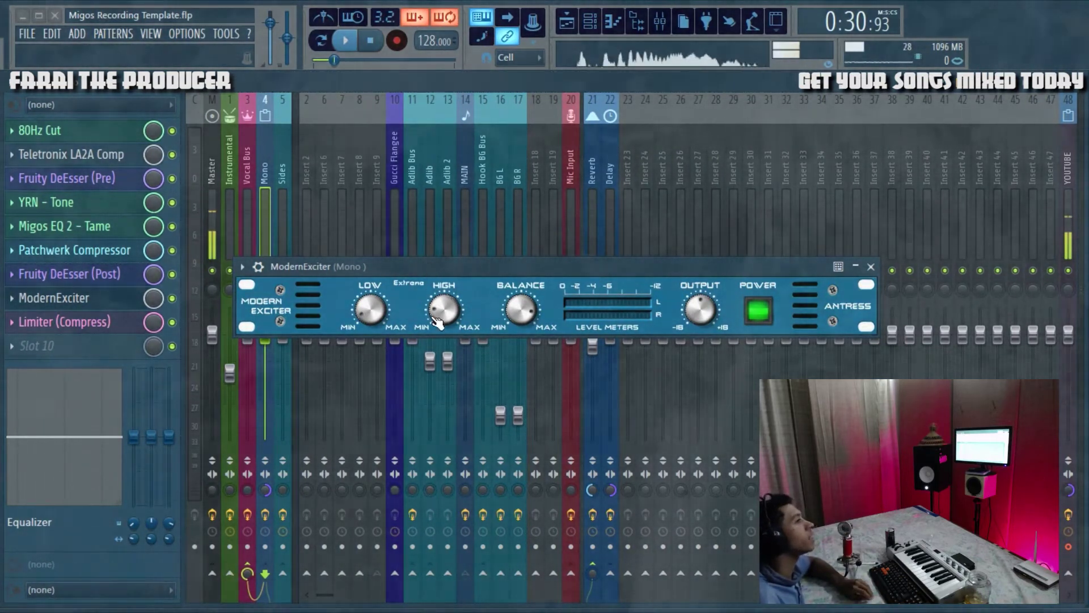
pyautogui.moveTo(488, 270); pyautogui.dragTo(564, 294)
pyautogui.press('space')
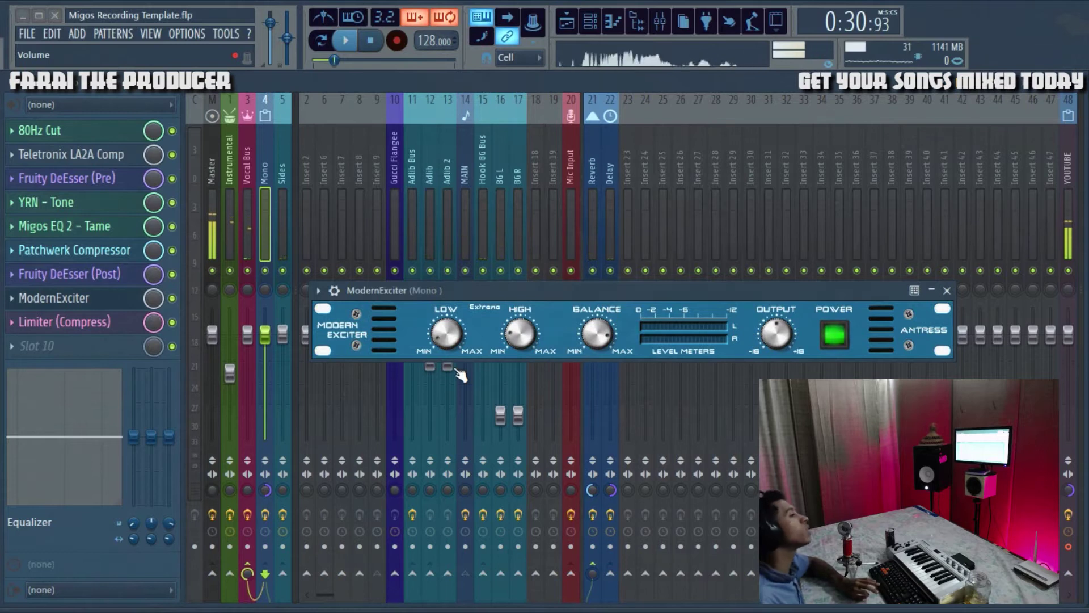
# Nudge the Limiter (Compress) GAIN knob slightly on the Mono insert, then close the limiter
pyautogui.click(946, 292)
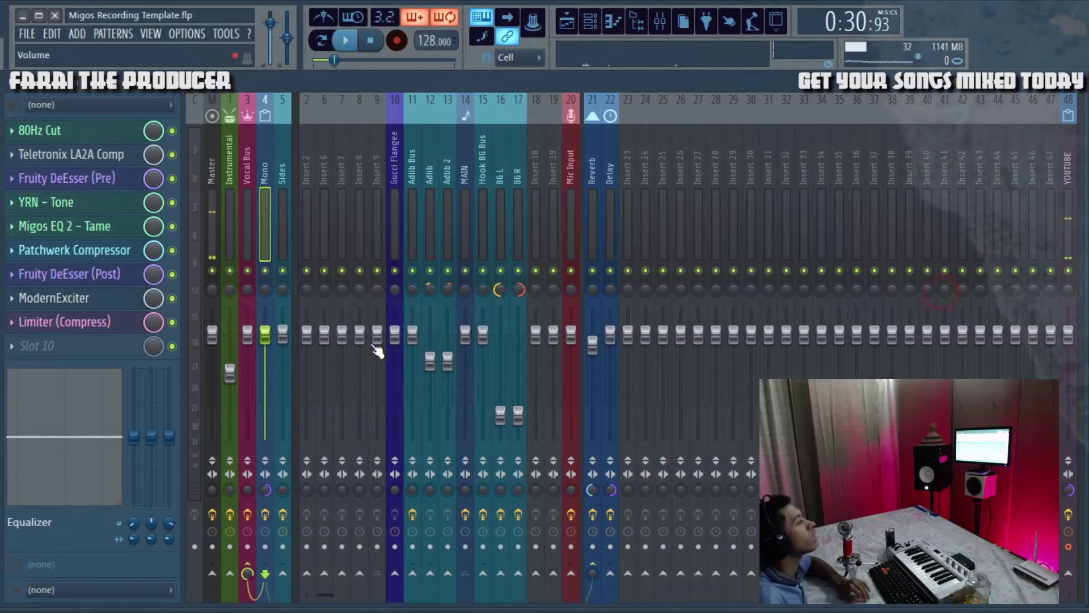
pyautogui.click(96, 331)
pyautogui.moveTo(636, 180); pyautogui.dragTo(592, 258)
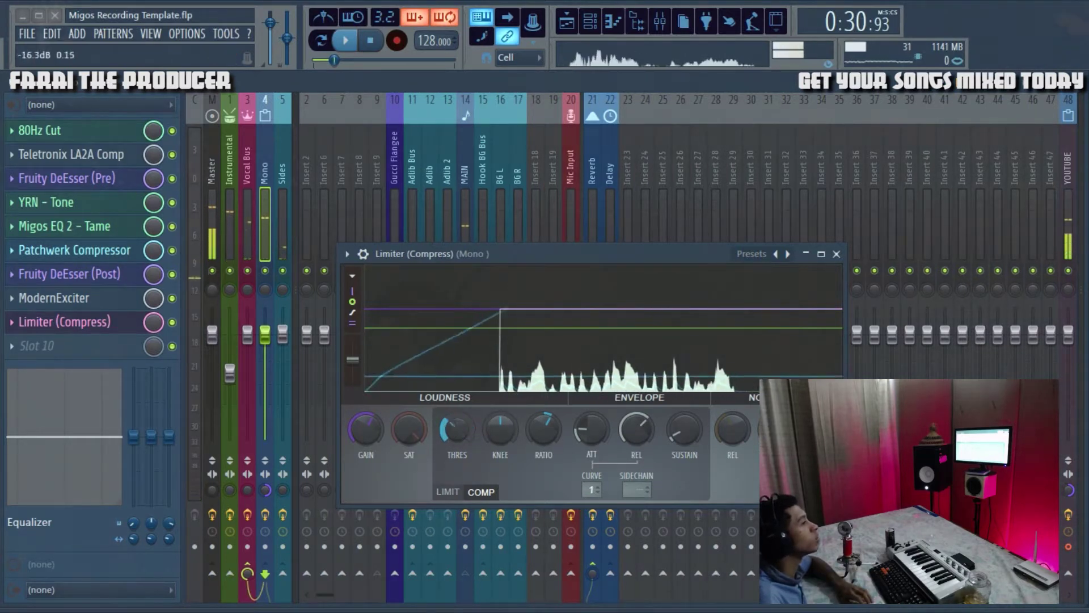
pyautogui.moveTo(375, 420); pyautogui.dragTo(376, 427)
pyautogui.moveTo(608, 254); pyautogui.dragTo(564, 285)
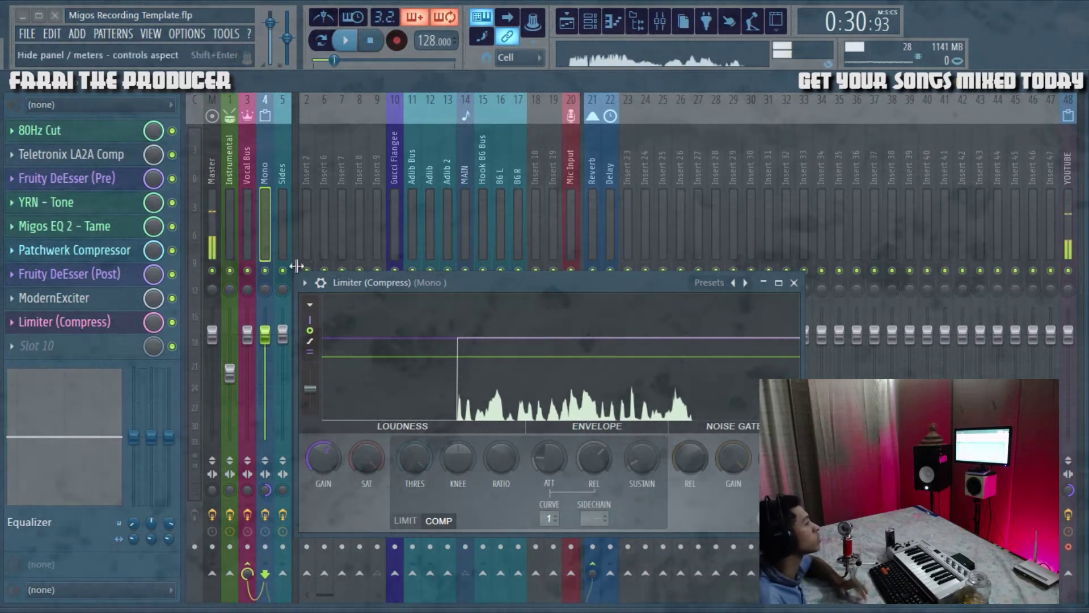
pyautogui.click(794, 282)
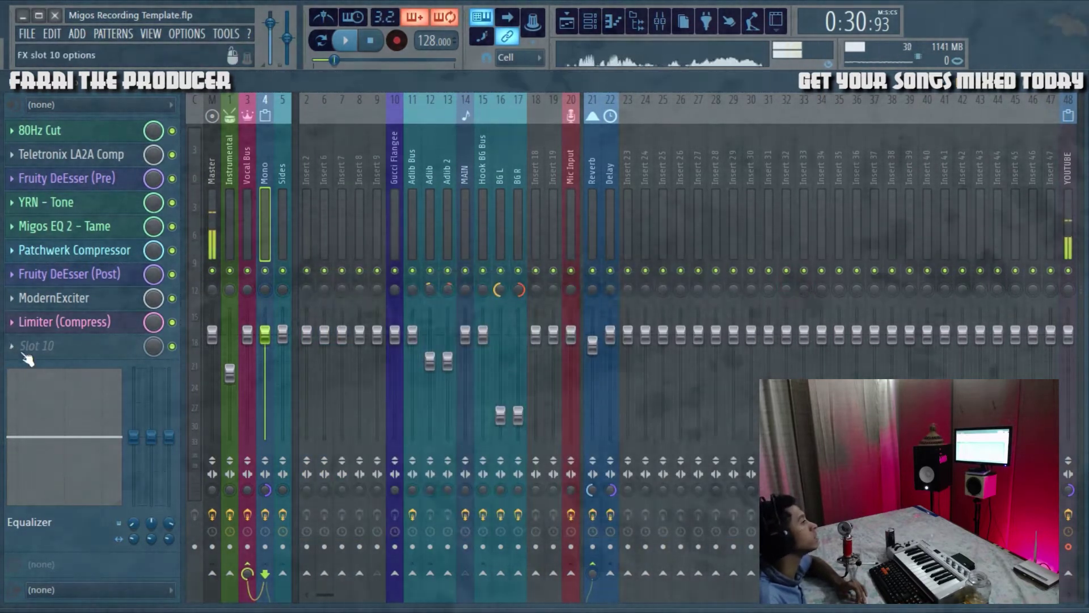
pyautogui.rightClick(275, 343)
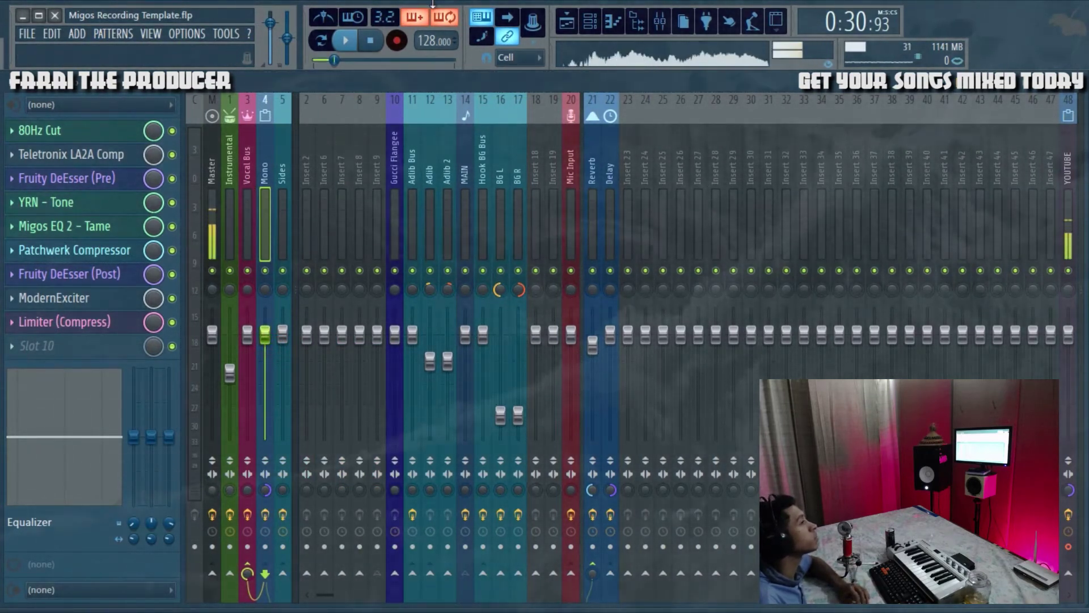
# Mute the Mono track in the playlist and return to the mixer
pyautogui.click(567, 22)
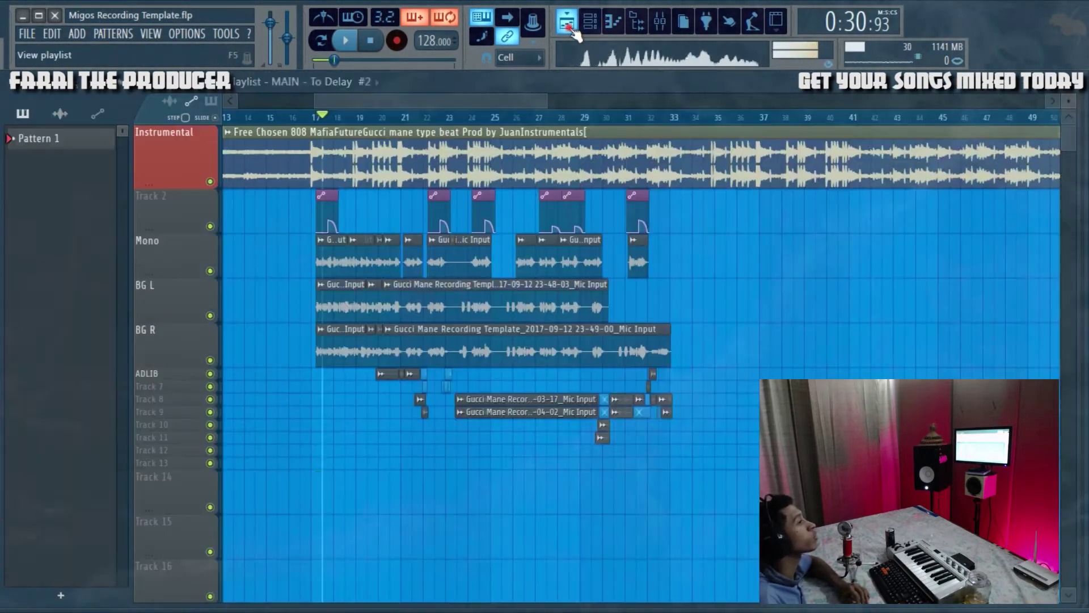
pyautogui.click(209, 270)
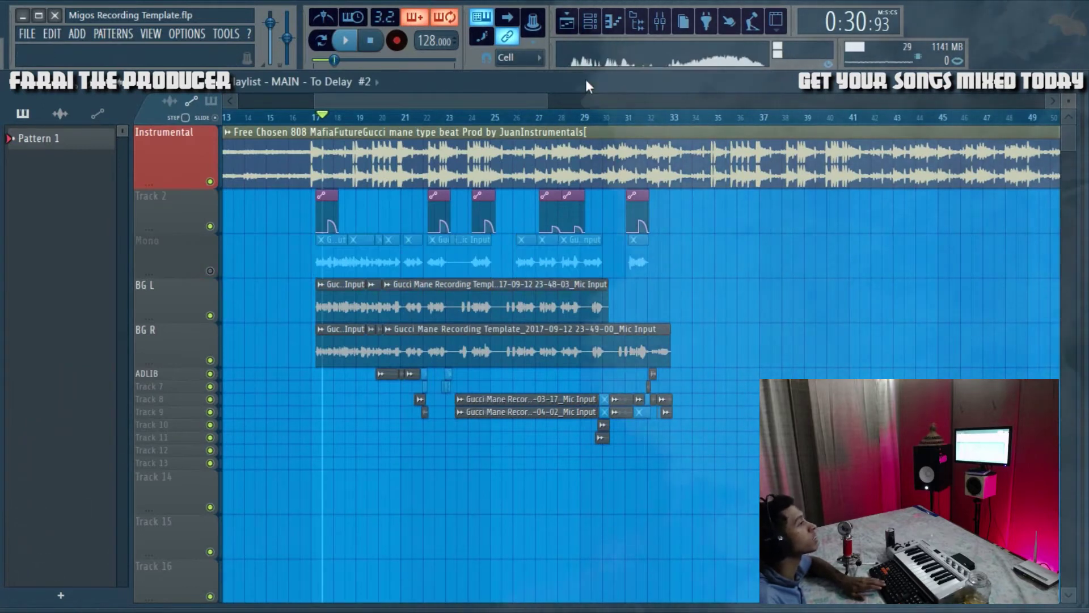
pyautogui.moveTo(545, 101); pyautogui.dragTo(398, 101)
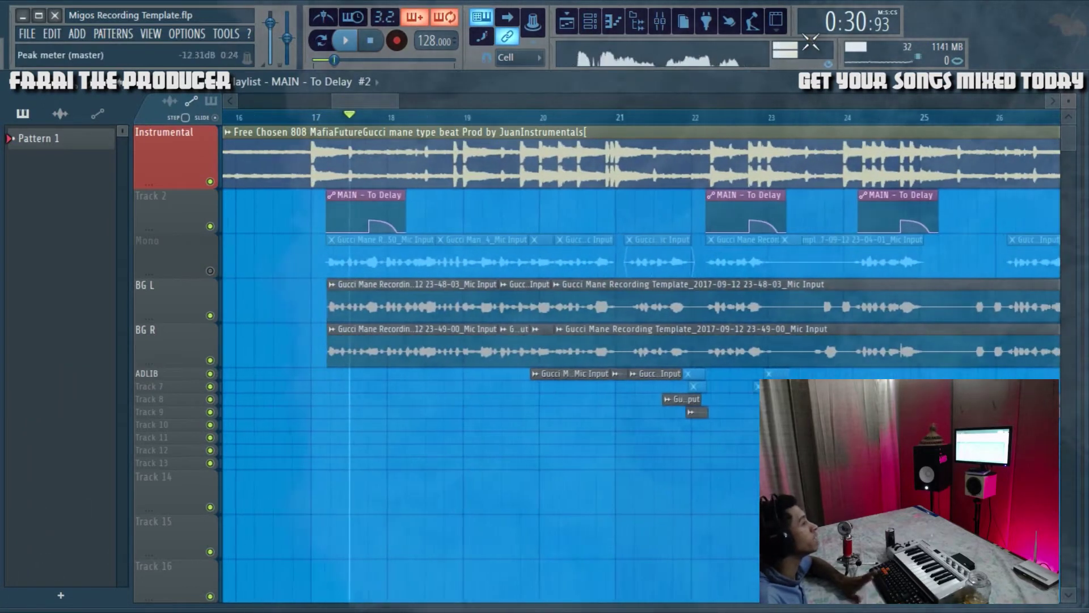
pyautogui.click(660, 21)
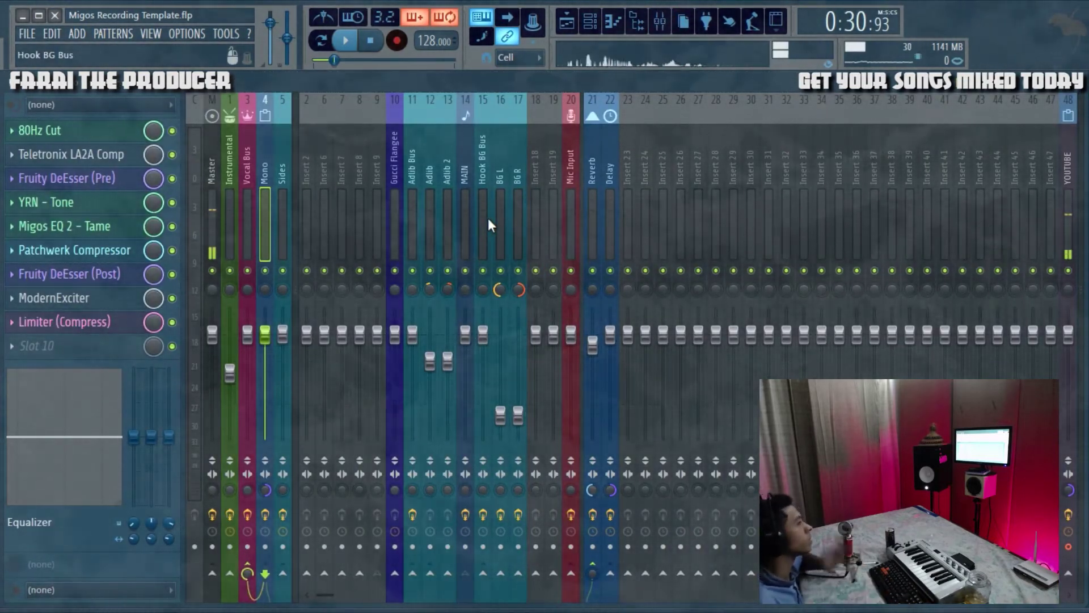
# Start arrangement playback and get back to the mixer with the browser closed
pyautogui.click(572, 31)
pyautogui.press('space')
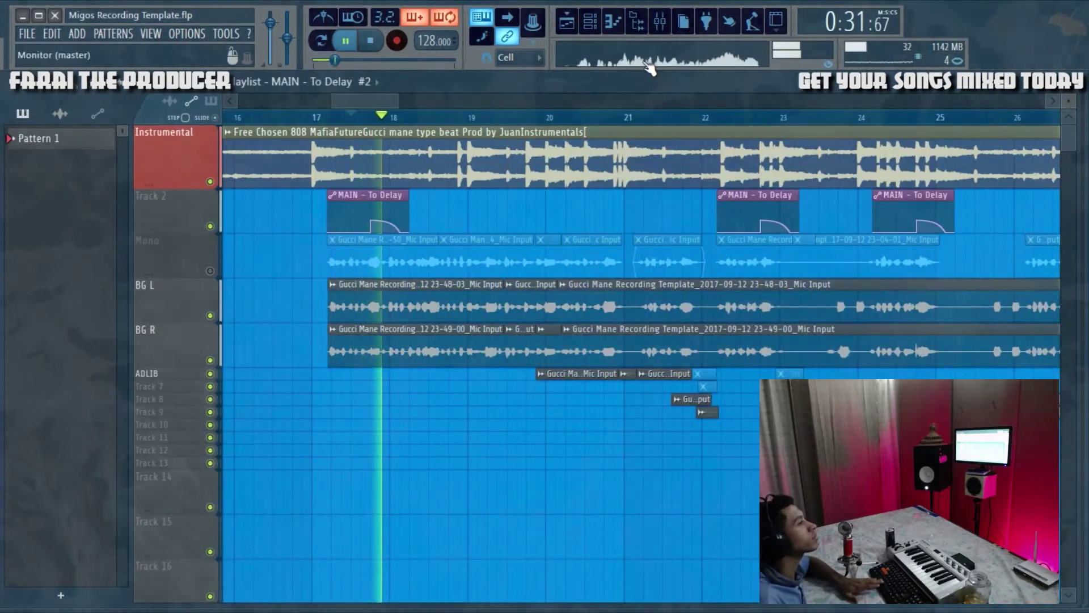
pyautogui.click(649, 28)
pyautogui.click(659, 22)
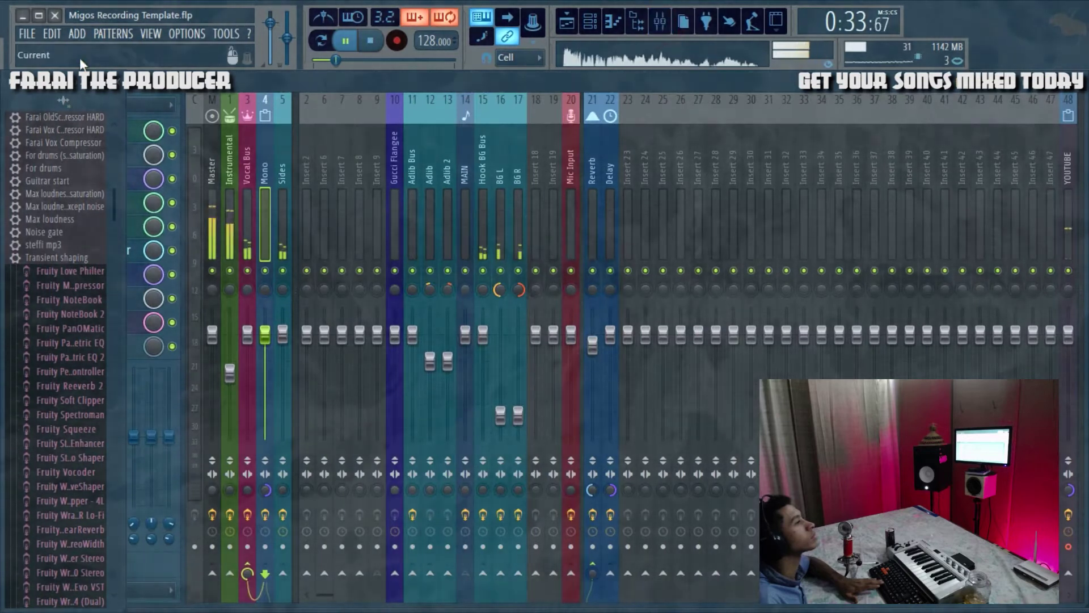
pyautogui.click(125, 89)
# Check the Hook BG Bus EQ and the BG L channel's effects, then stop playback
pyautogui.click(482, 170)
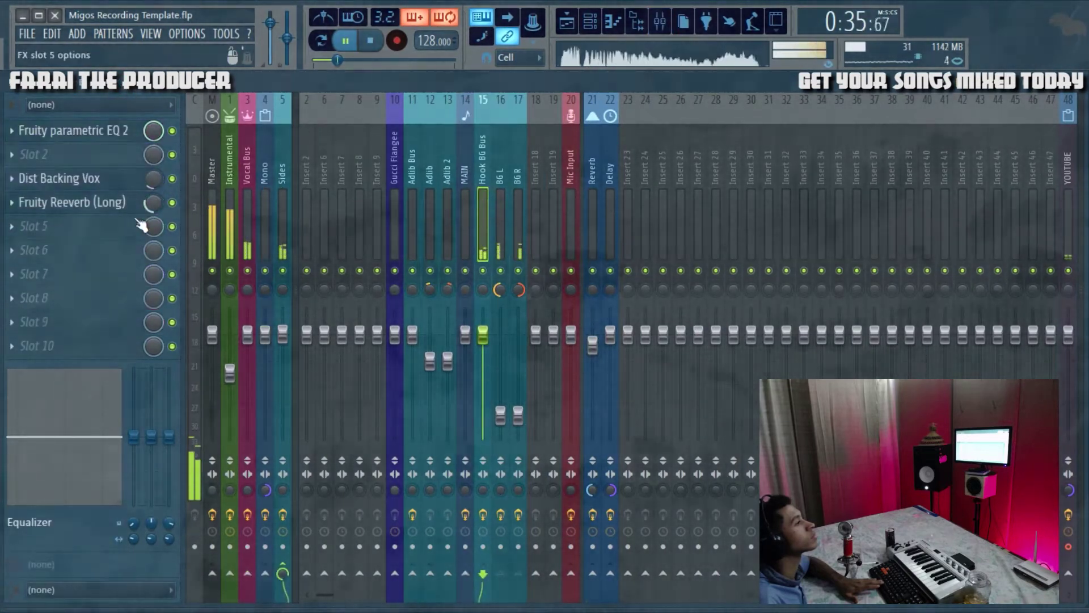
pyautogui.click(120, 130)
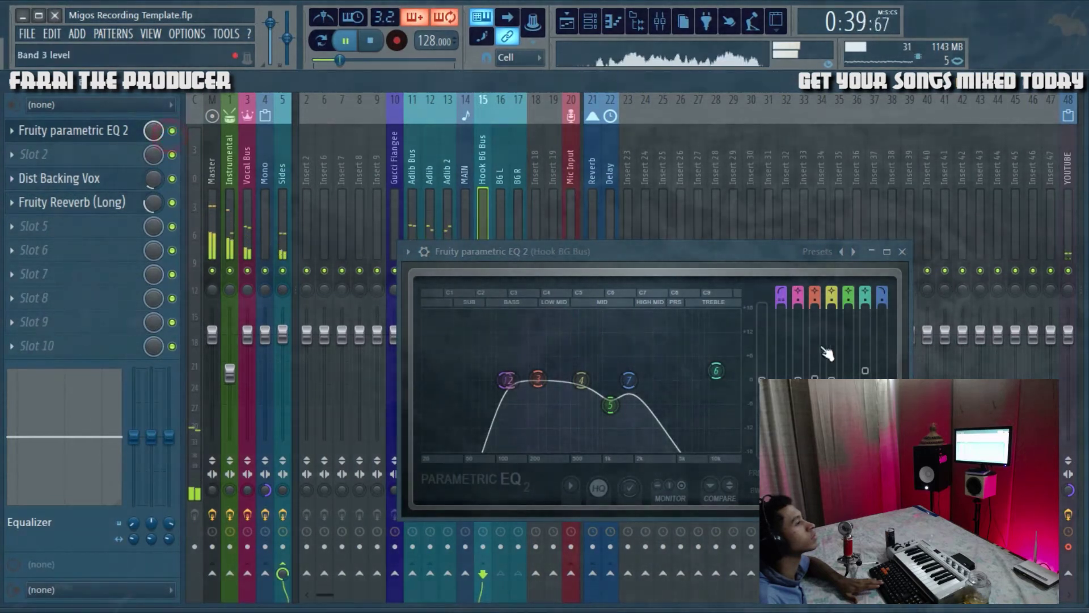
pyautogui.click(902, 251)
pyautogui.click(509, 219)
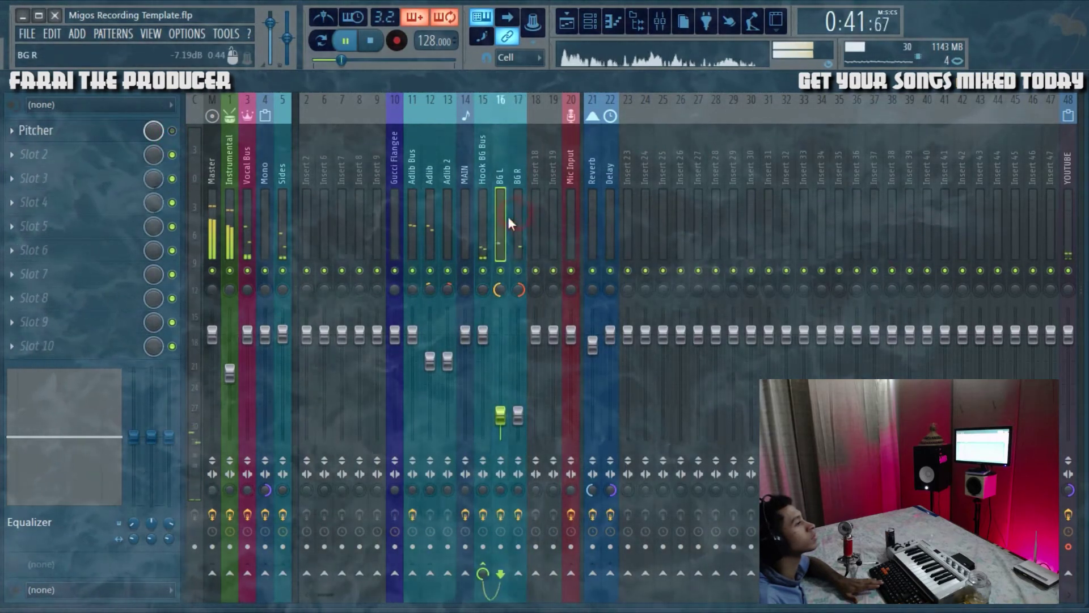
pyautogui.click(536, 204)
pyautogui.press('space')
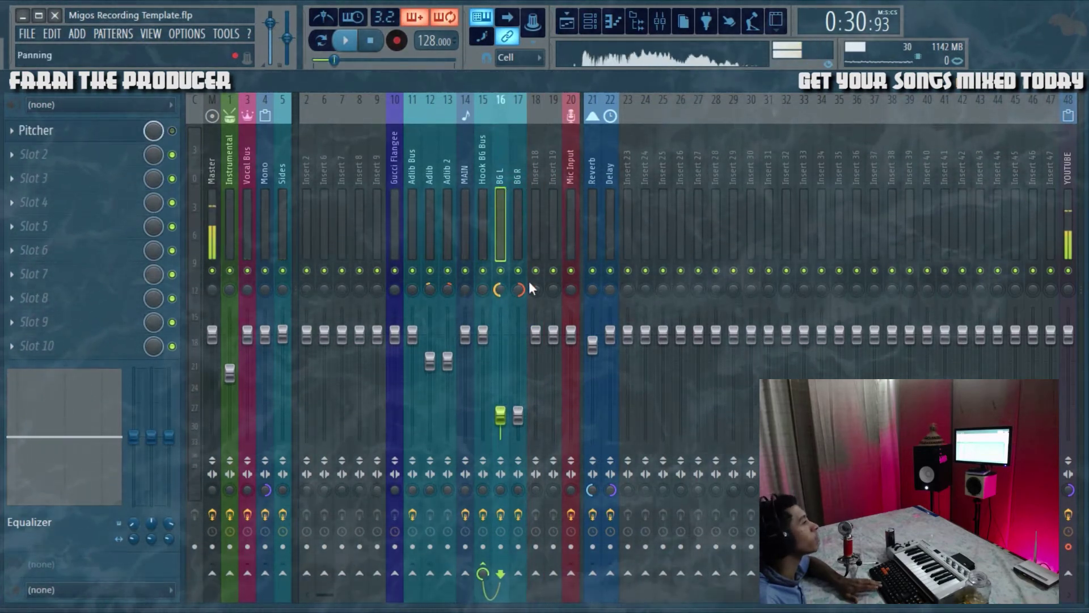
pyautogui.click(499, 187)
# Inspect the Hook BG Bus EQ, Dist Backing Vox distortion and long reverb, closing each
pyautogui.click(483, 171)
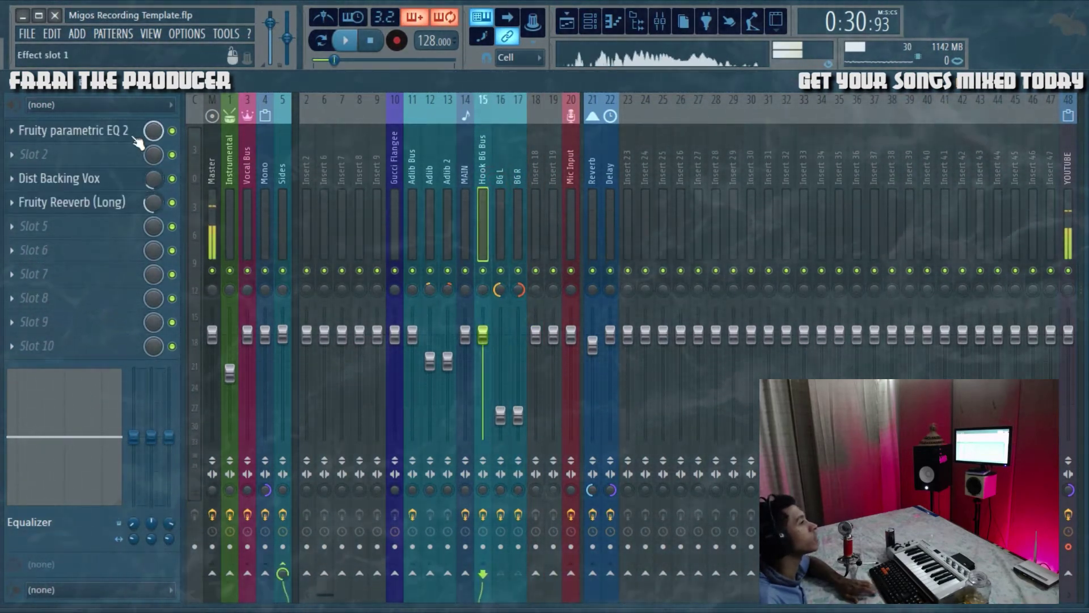
pyautogui.click(73, 131)
pyautogui.moveTo(529, 250); pyautogui.dragTo(476, 207)
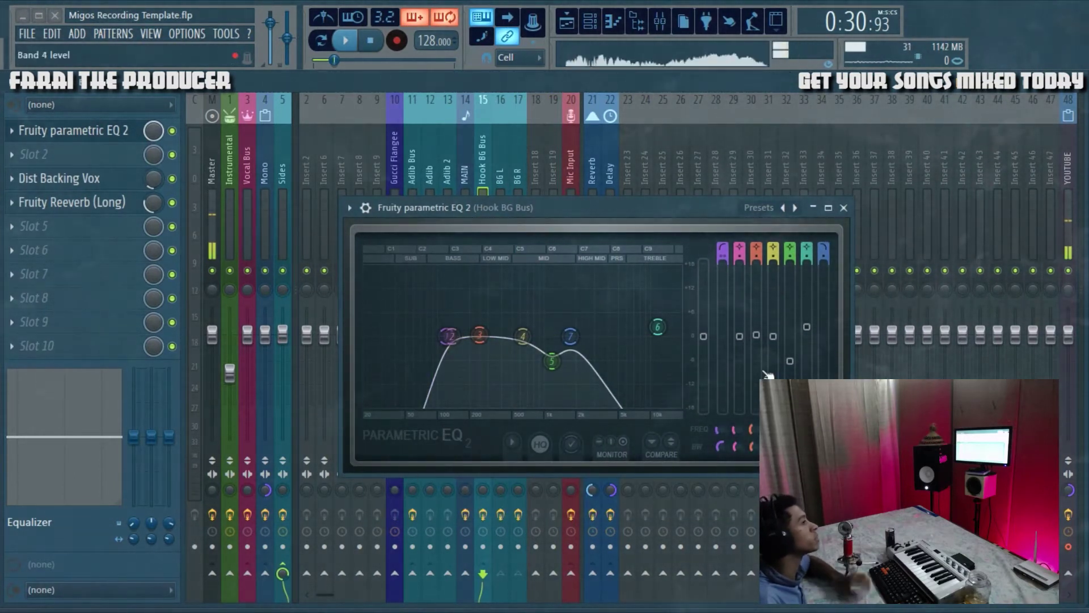
pyautogui.click(845, 209)
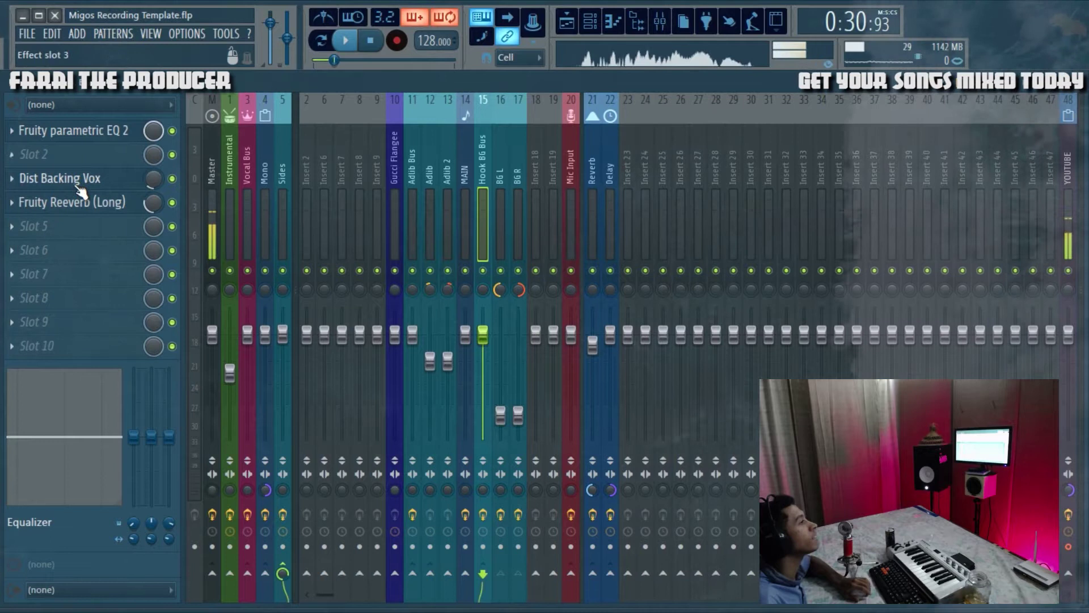
pyautogui.click(45, 178)
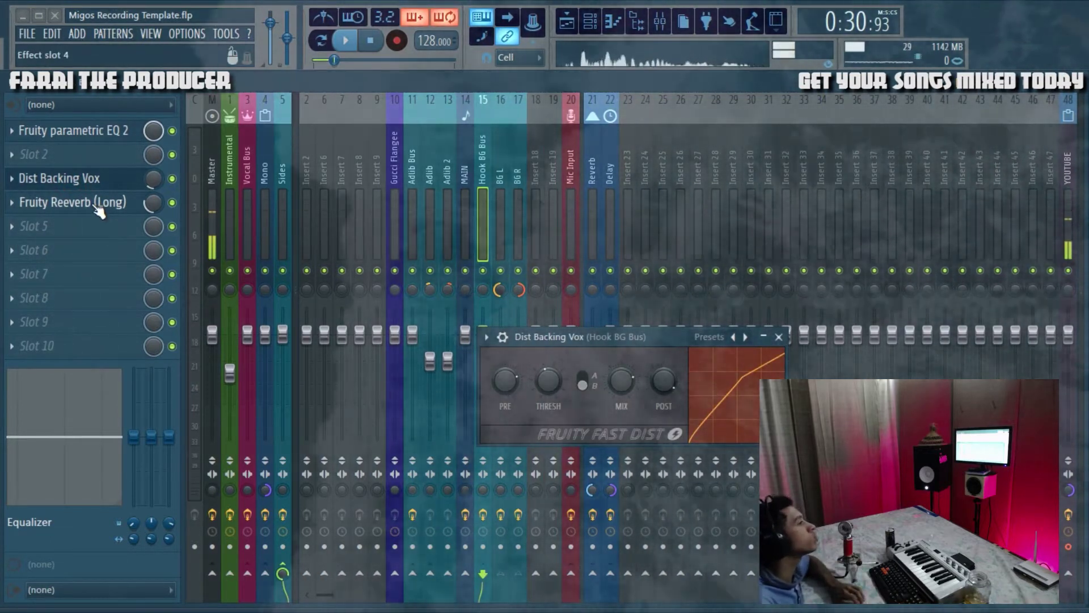
pyautogui.click(99, 211)
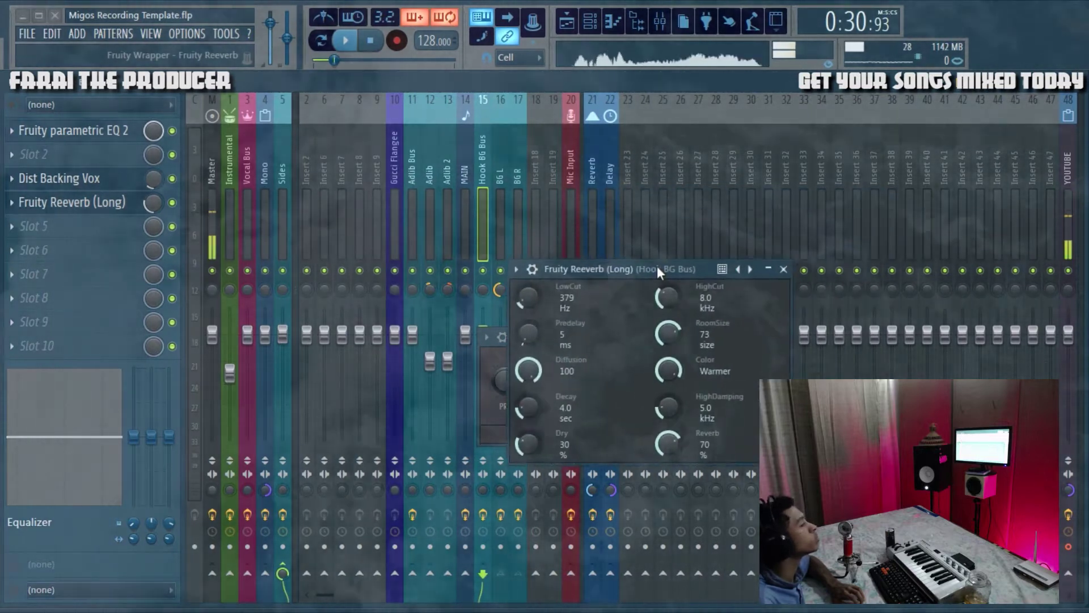
pyautogui.click(784, 269)
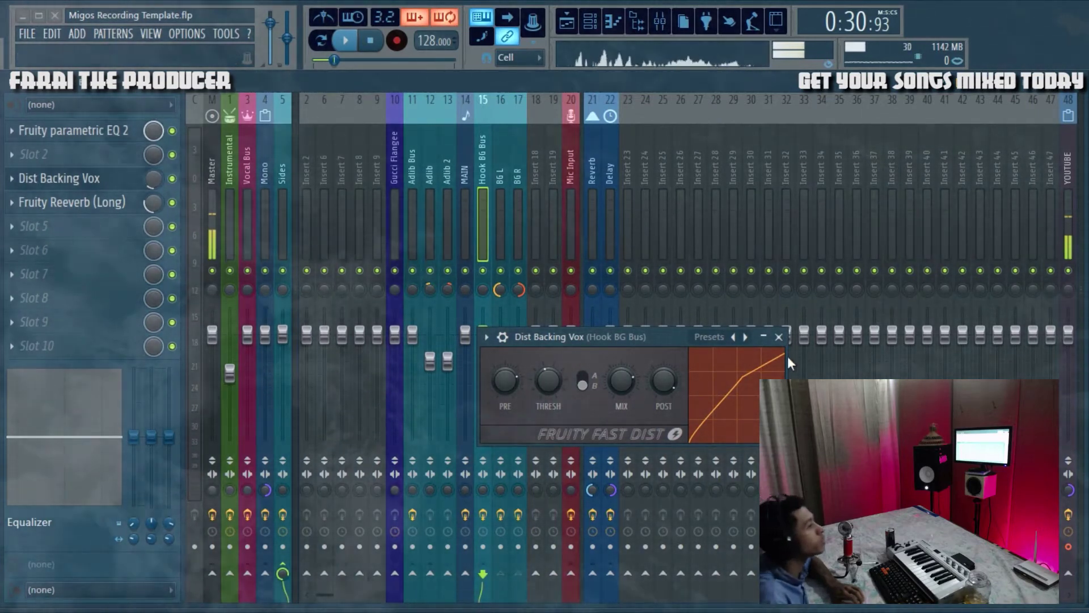
pyautogui.click(779, 337)
pyautogui.click(591, 196)
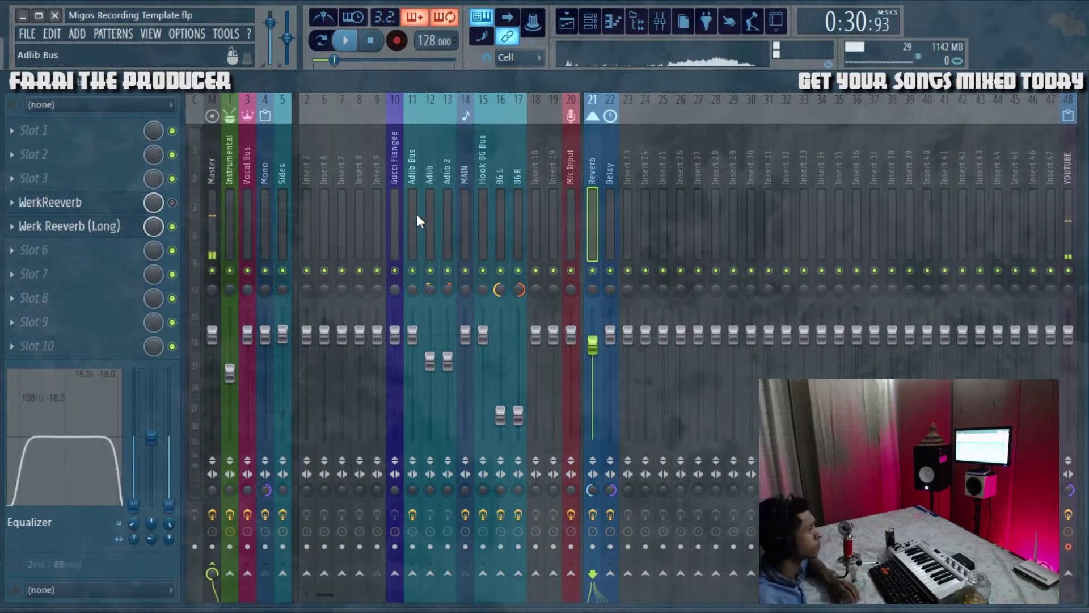
# Scroll around the playlist, save the project with Ctrl+S, and return to the mixer
pyautogui.click(585, 35)
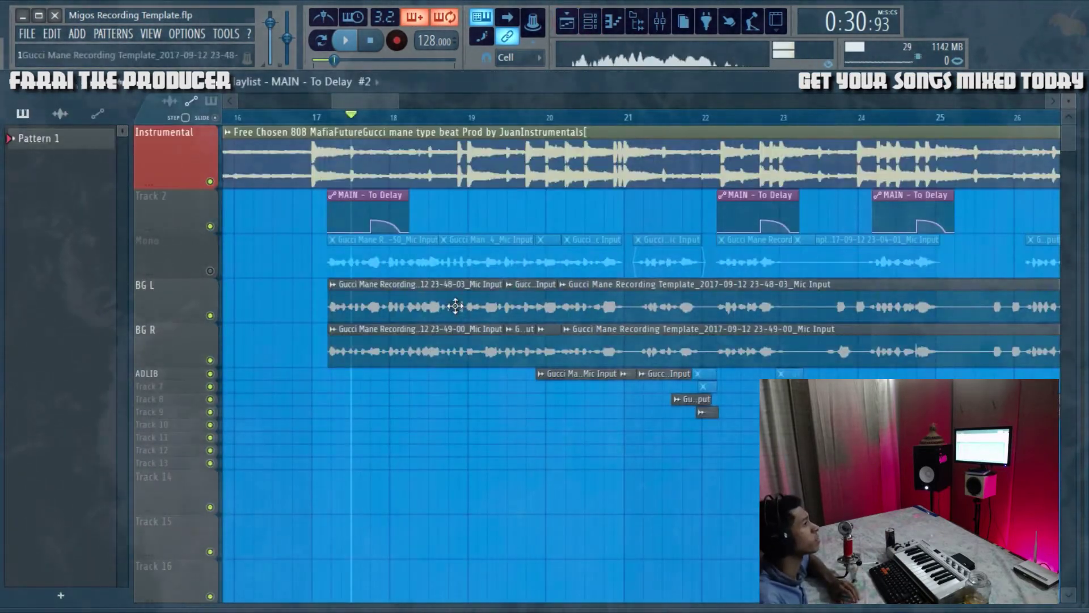
pyautogui.scroll(-6, 488, 120)
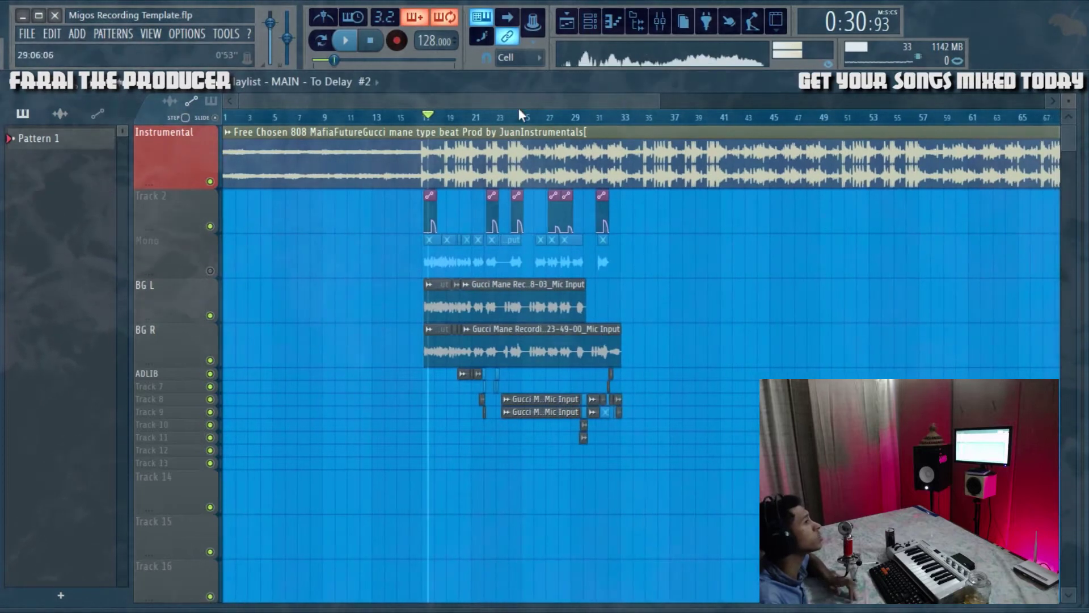
pyautogui.scroll(4, 440, 101)
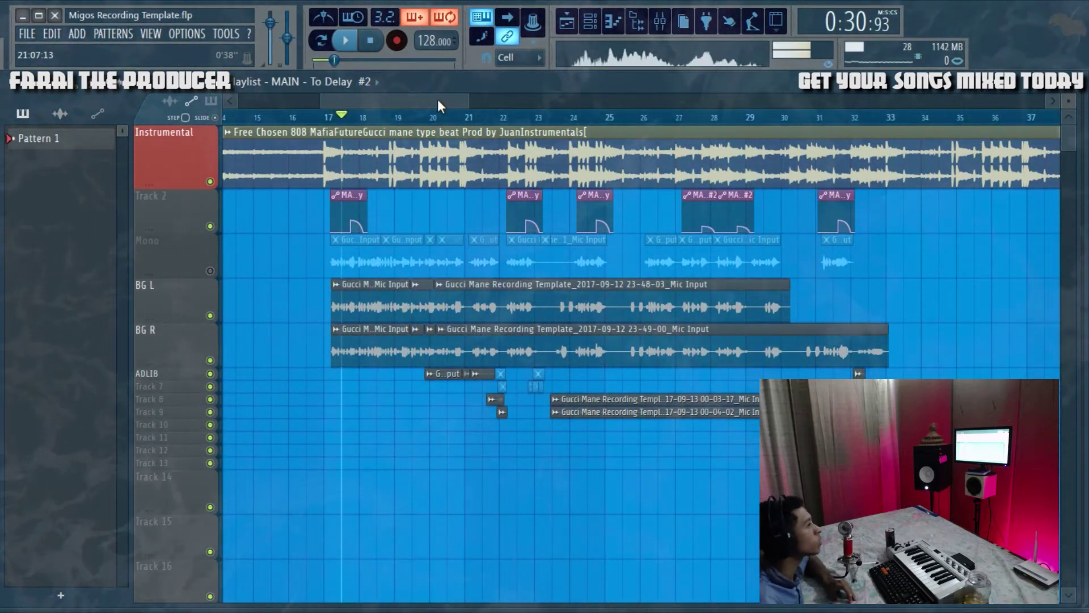
pyautogui.moveTo(437, 99); pyautogui.dragTo(447, 99)
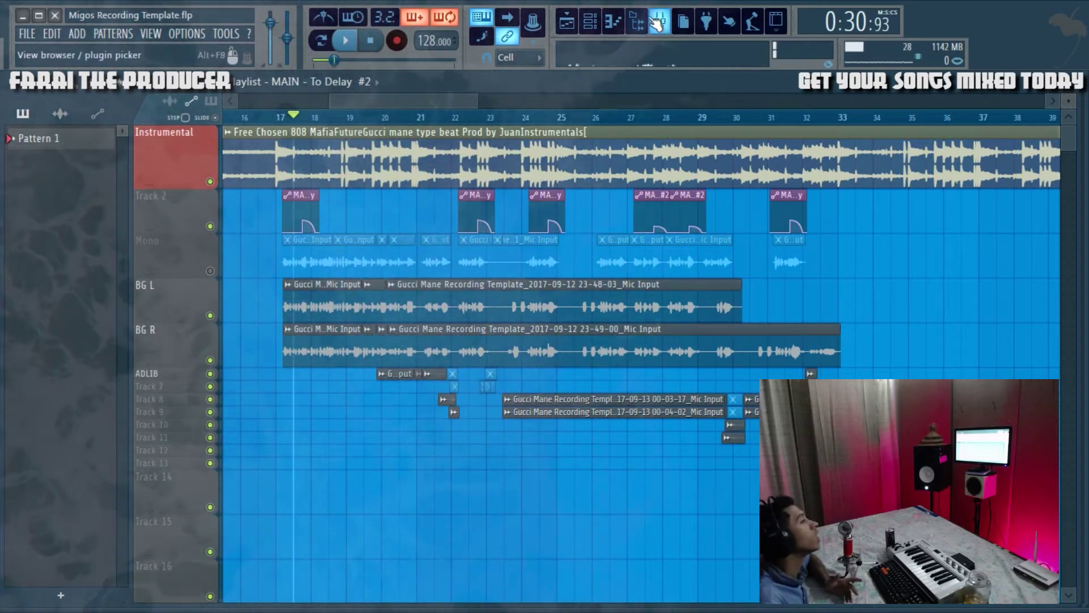
pyautogui.hotkey('ctrl', 's')
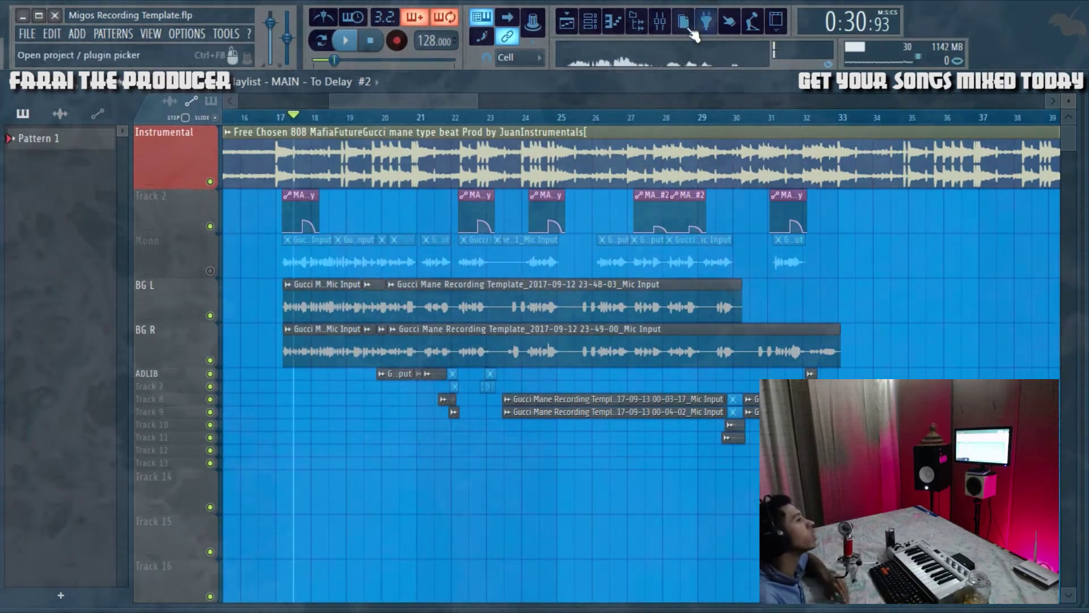
pyautogui.click(664, 29)
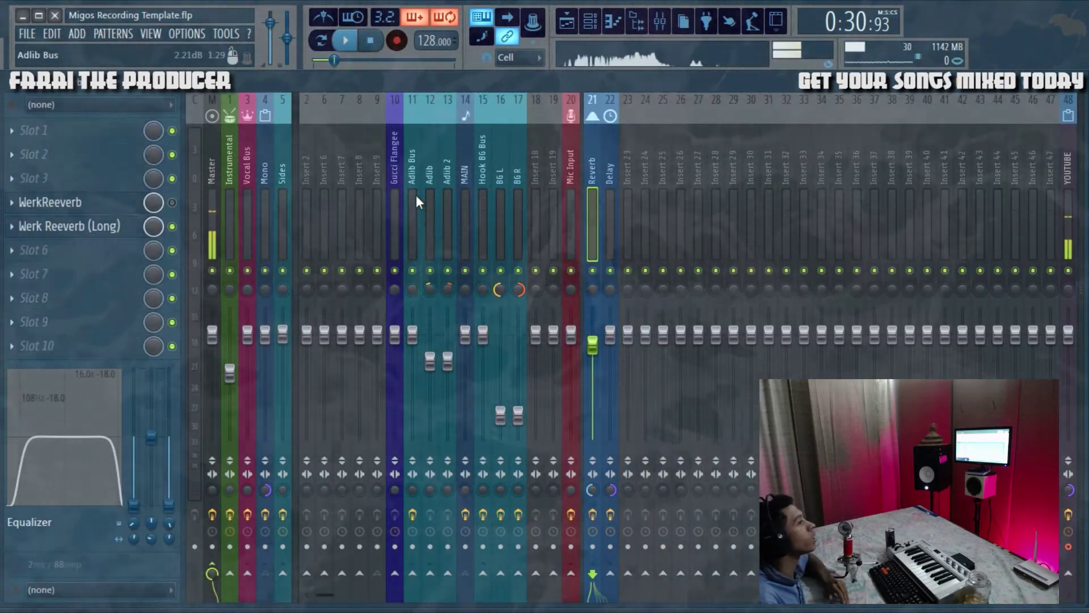
# Select the Adlib 2 and Adlib channels, then solo the ADLIB playlist track and unmute Track 9
pyautogui.click(449, 215)
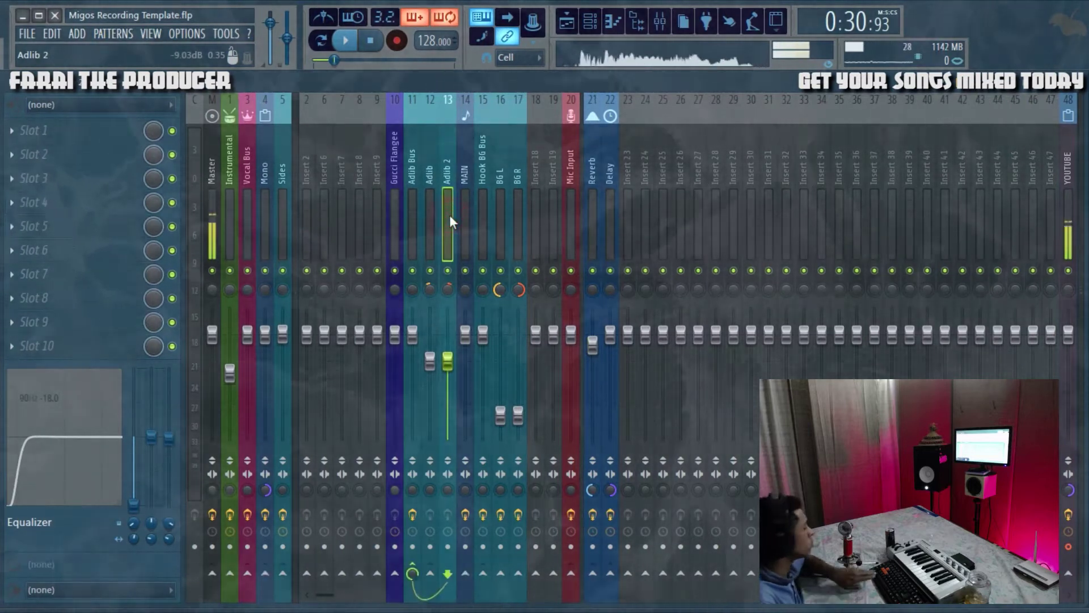
pyautogui.keyDown('ctrl'); pyautogui.click(430, 224); pyautogui.keyUp('ctrl')
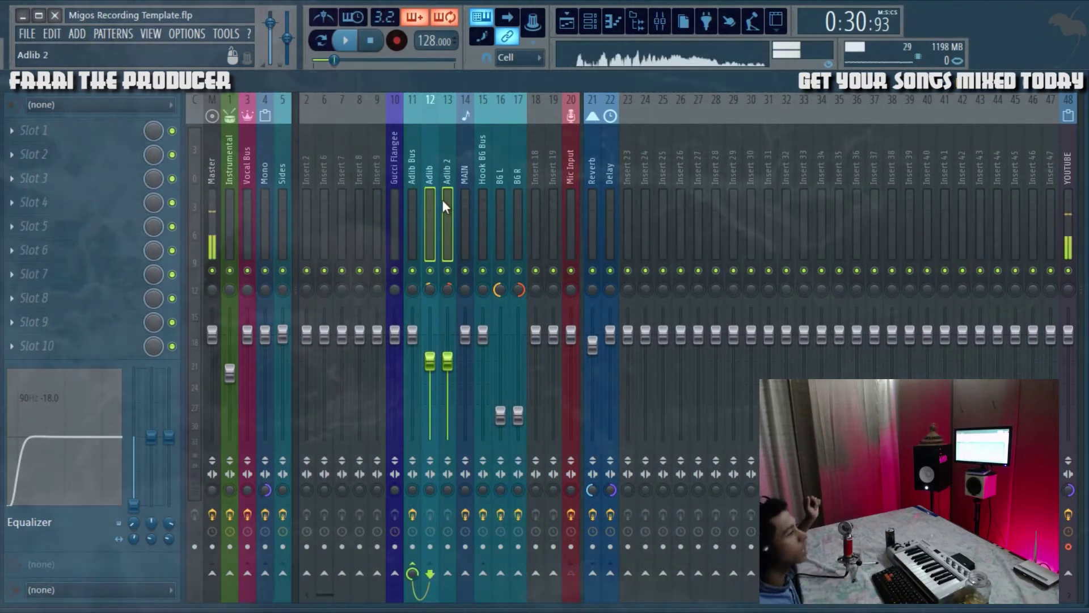
pyautogui.click(566, 21)
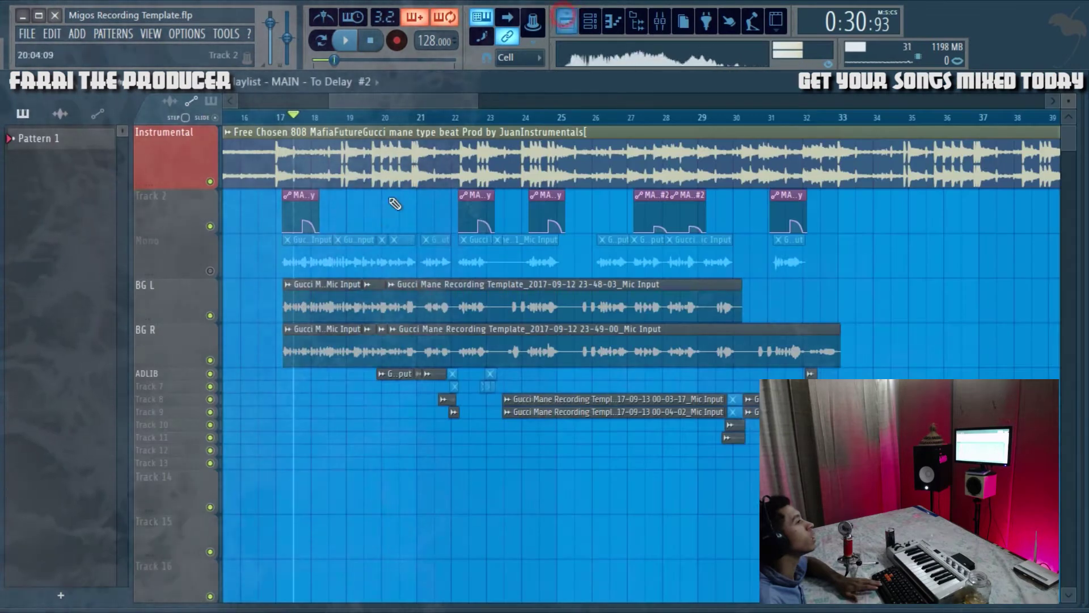
pyautogui.moveTo(1076, 105); pyautogui.dragTo(1067, 100)
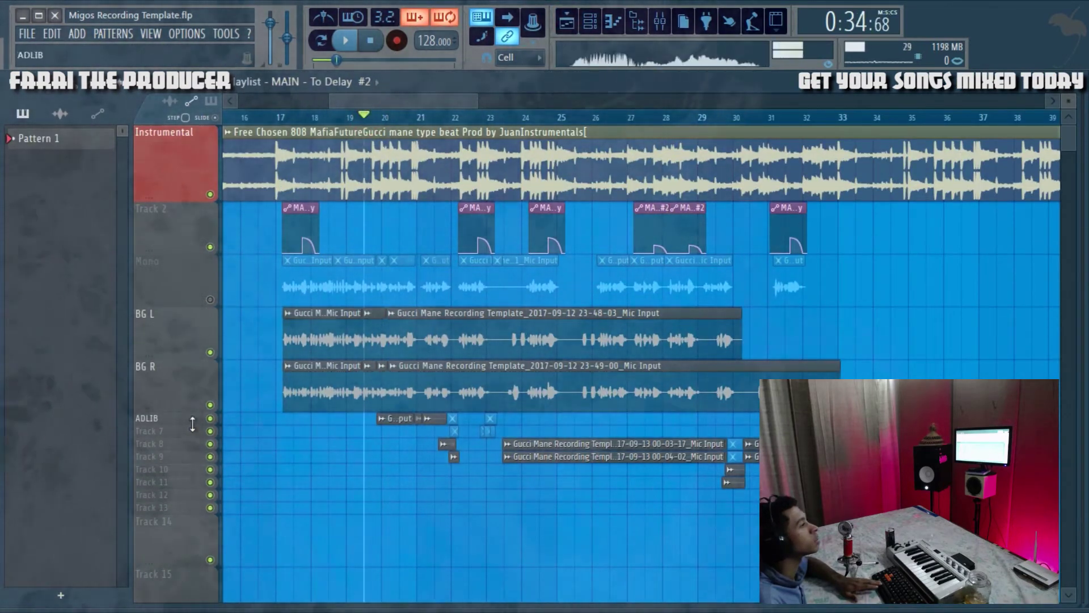
pyautogui.rightClick(210, 419)
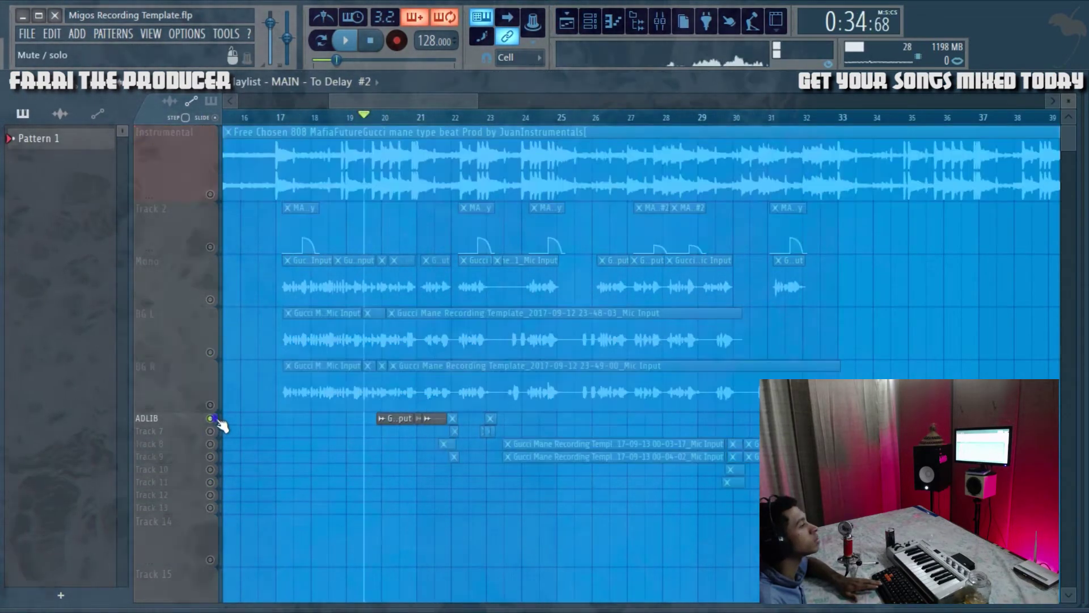
pyautogui.click(211, 456)
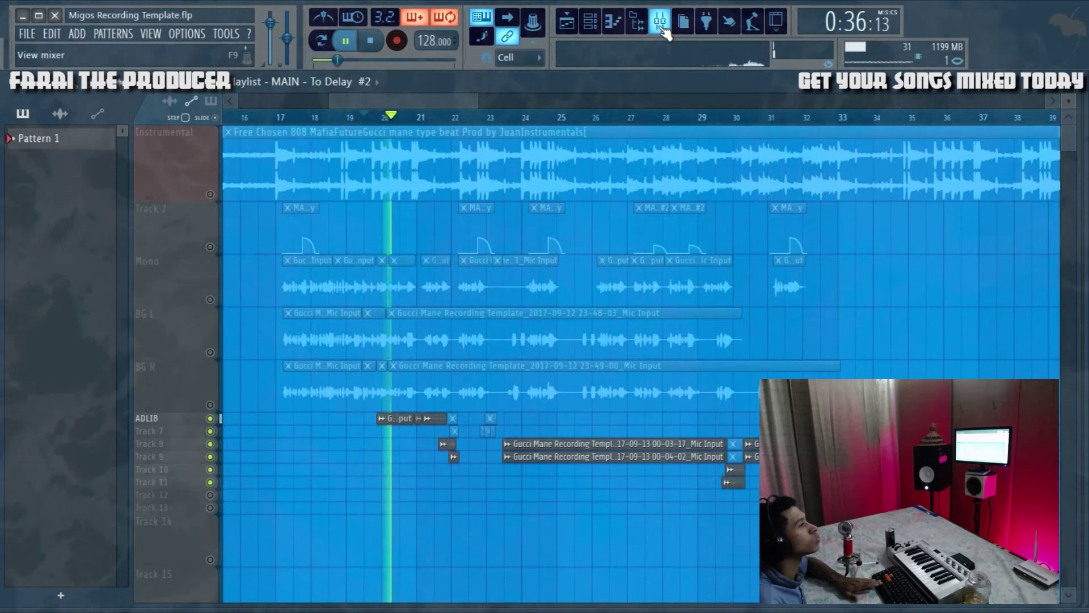
# Unmute the Instrumental track and play the ad-libs while watching the Adlib mixer channel
pyautogui.press('F9')
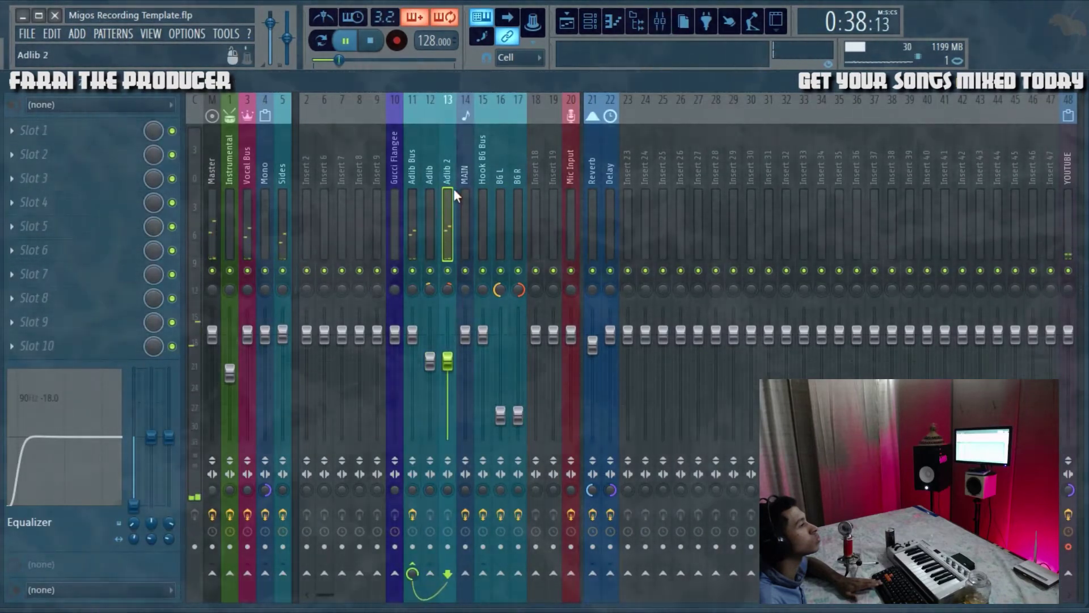
pyautogui.click(428, 224)
pyautogui.click(568, 23)
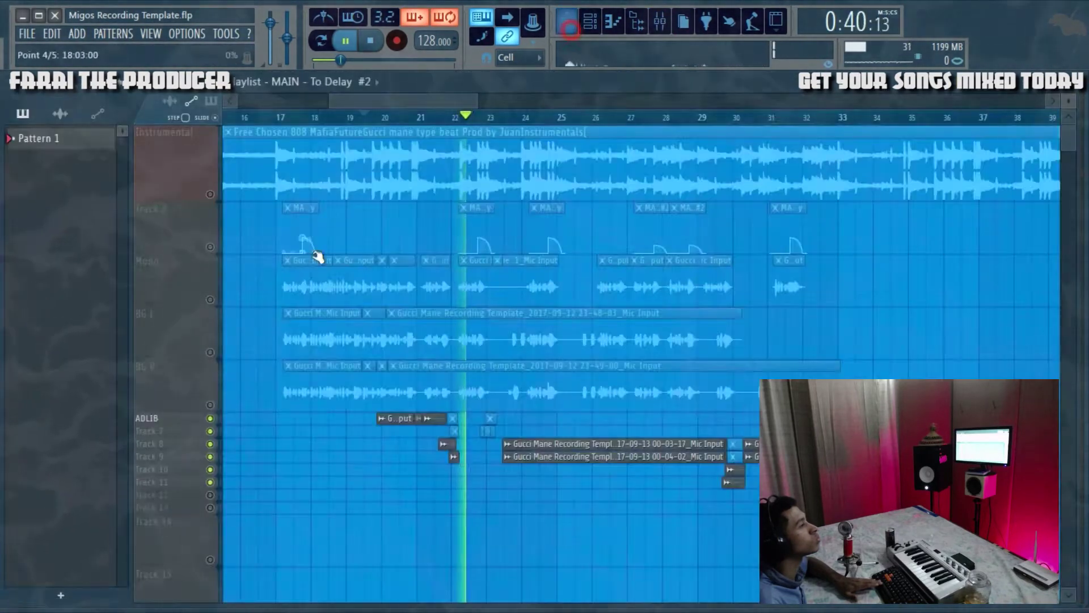
pyautogui.click(211, 194)
pyautogui.press('space')
pyautogui.click(667, 31)
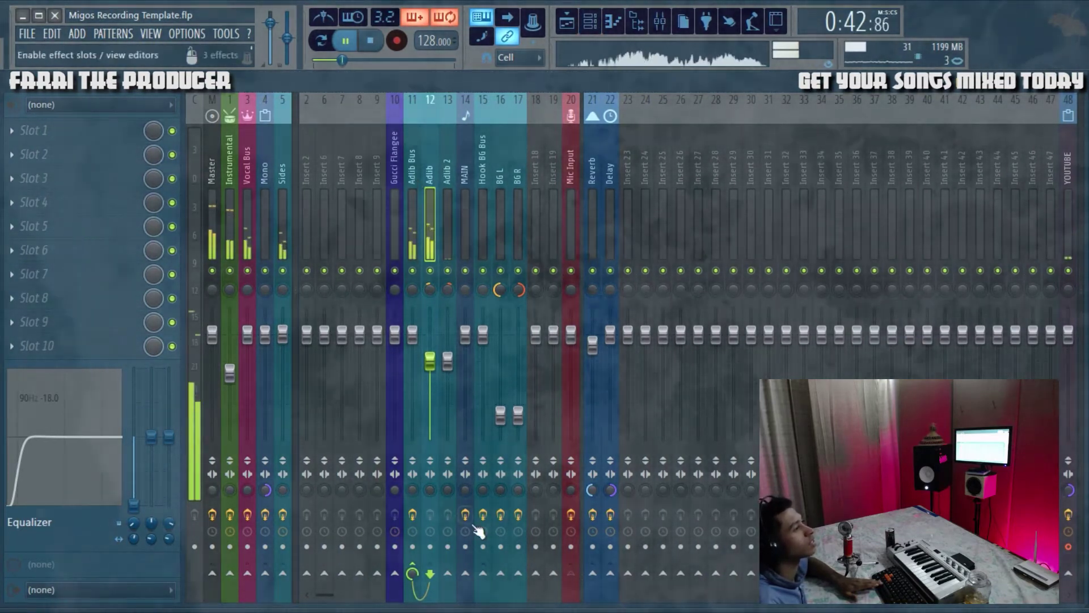
pyautogui.press('space')
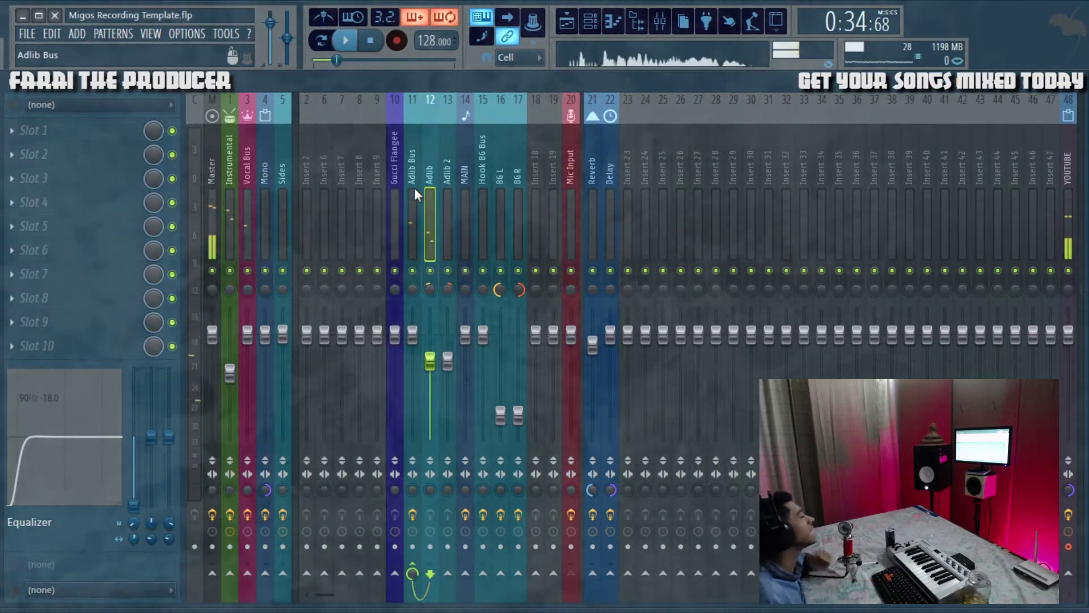
# Bypass the Adlib Bus glue compressor and reselect the Adlib Bus channel
pyautogui.click(414, 191)
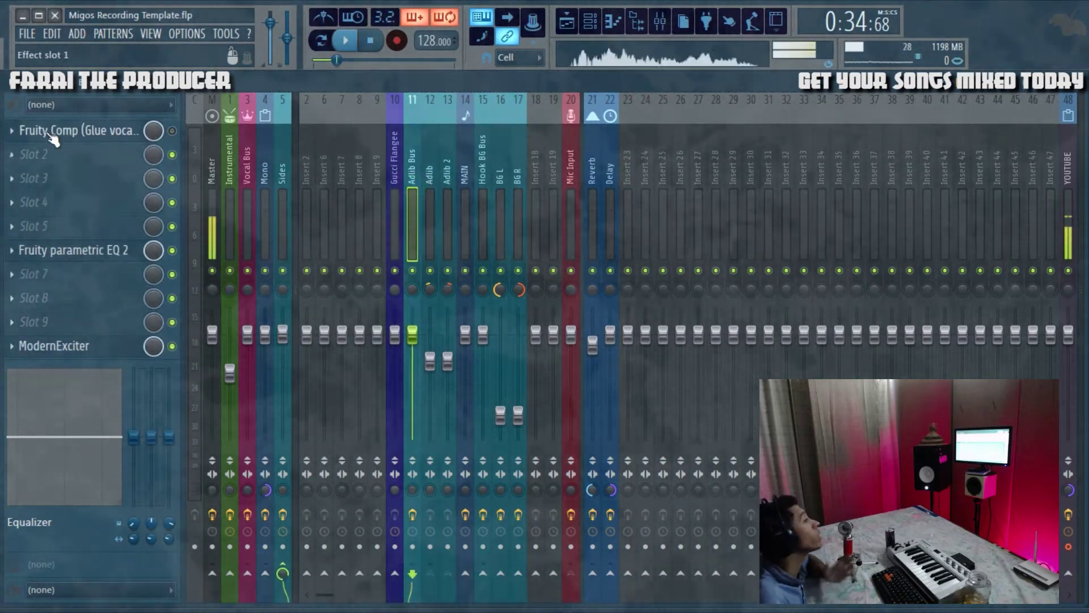
pyautogui.click(172, 131)
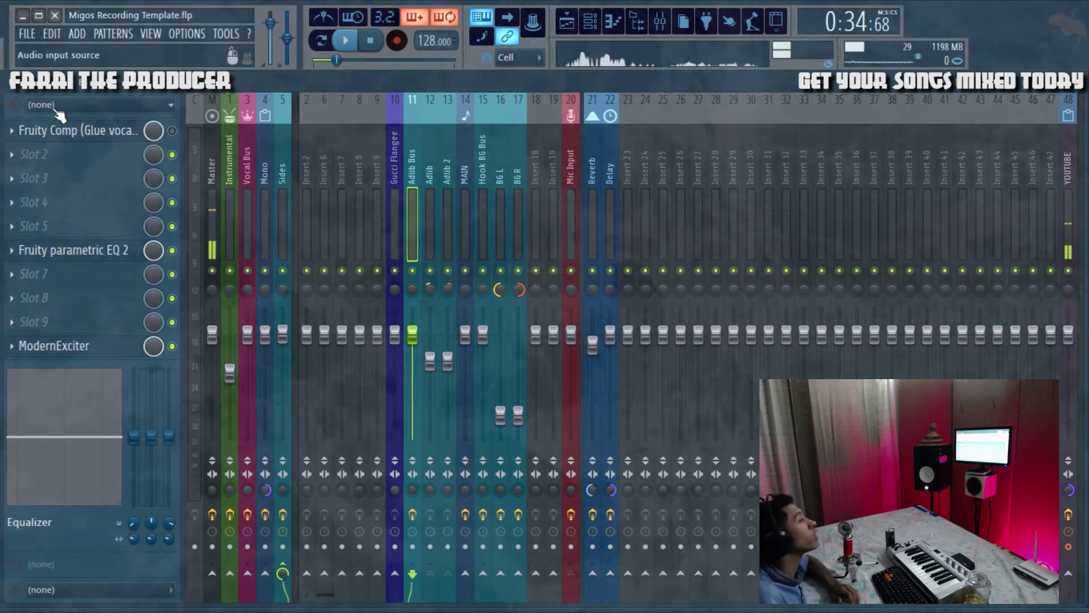
pyautogui.click(430, 188)
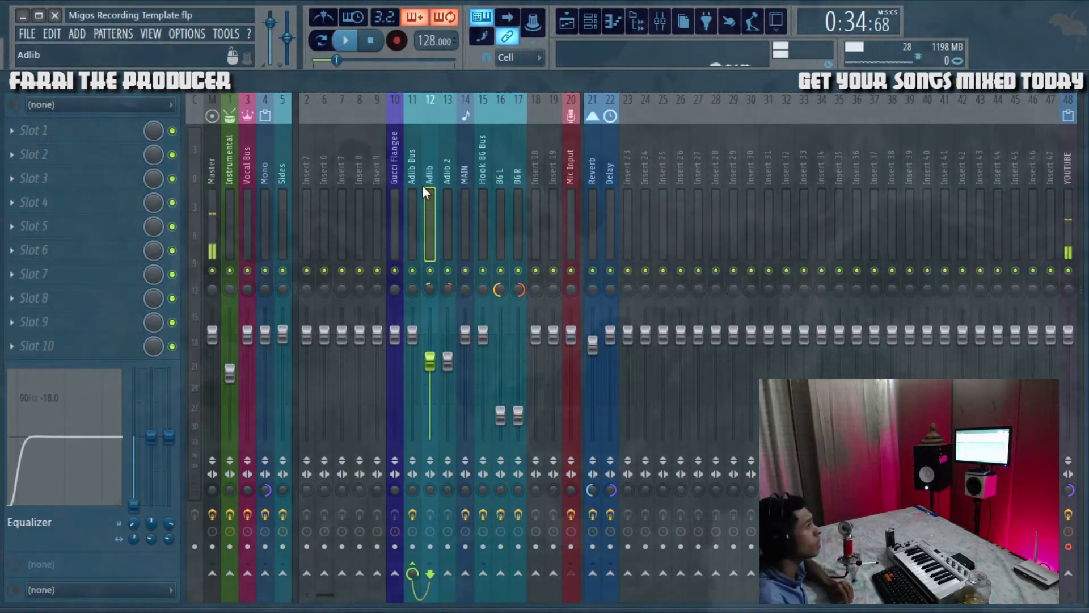
pyautogui.click(414, 185)
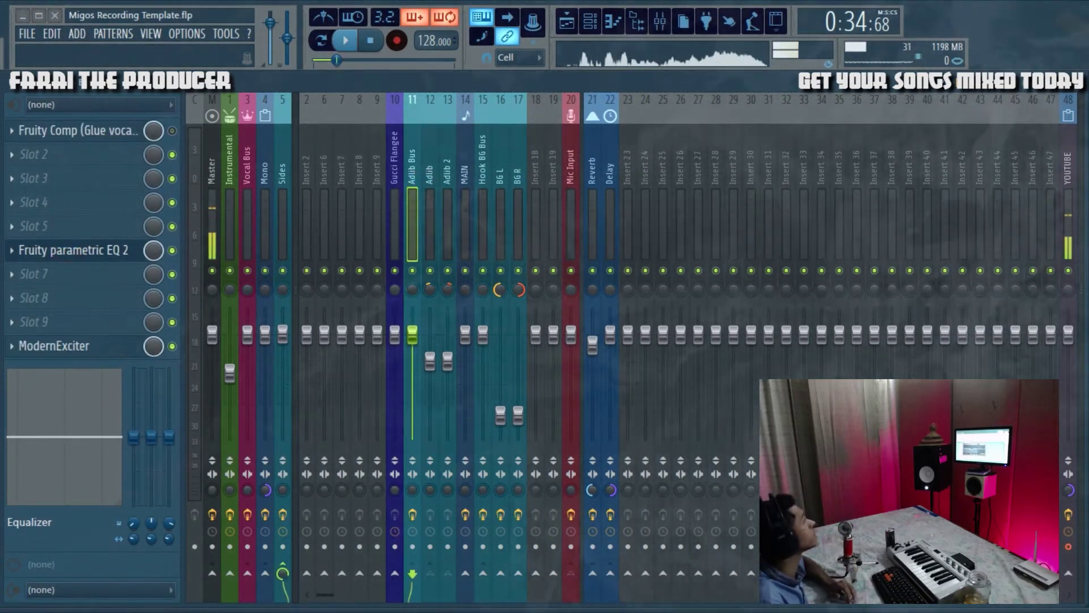
# Review the Adlib Bus parametric EQ and ModernExciter, then close both windows
pyautogui.click(74, 250)
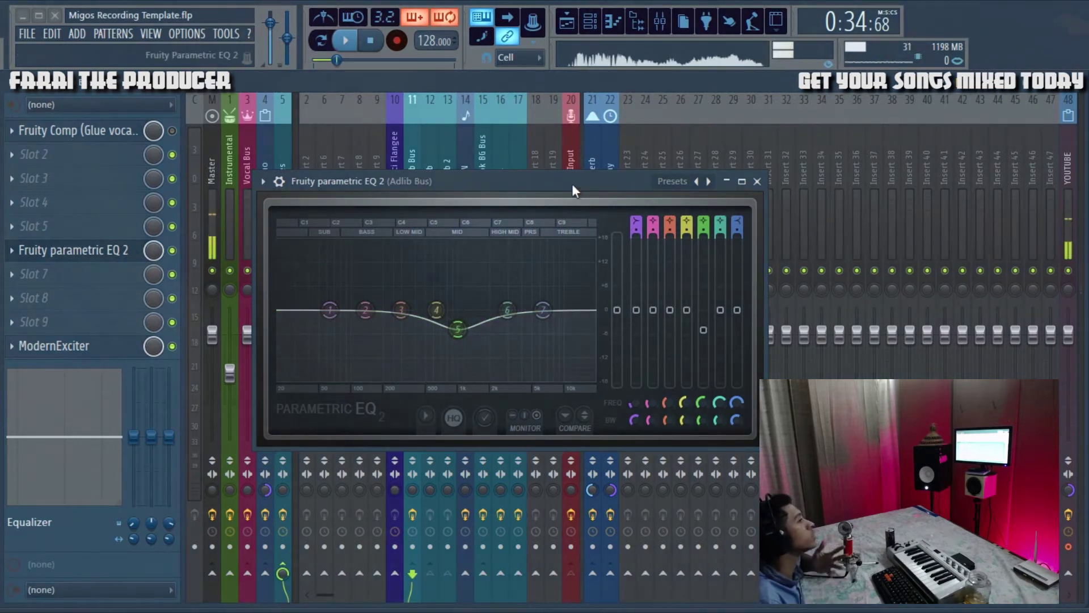
pyautogui.moveTo(572, 183); pyautogui.dragTo(621, 200)
pyautogui.click(103, 344)
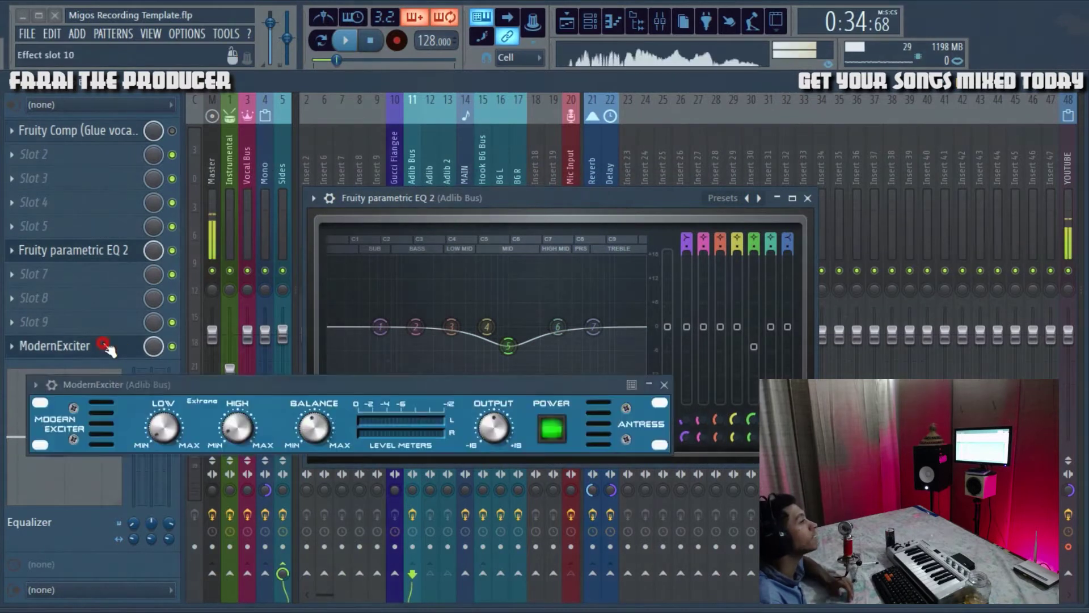
pyautogui.moveTo(356, 385); pyautogui.dragTo(483, 355)
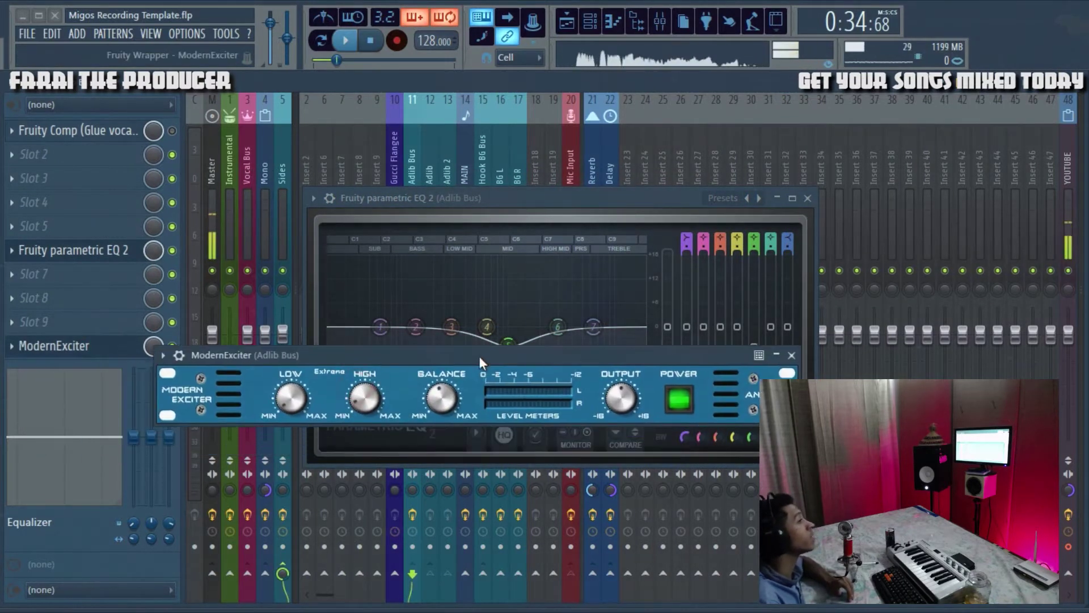
pyautogui.click(792, 355)
pyautogui.click(808, 198)
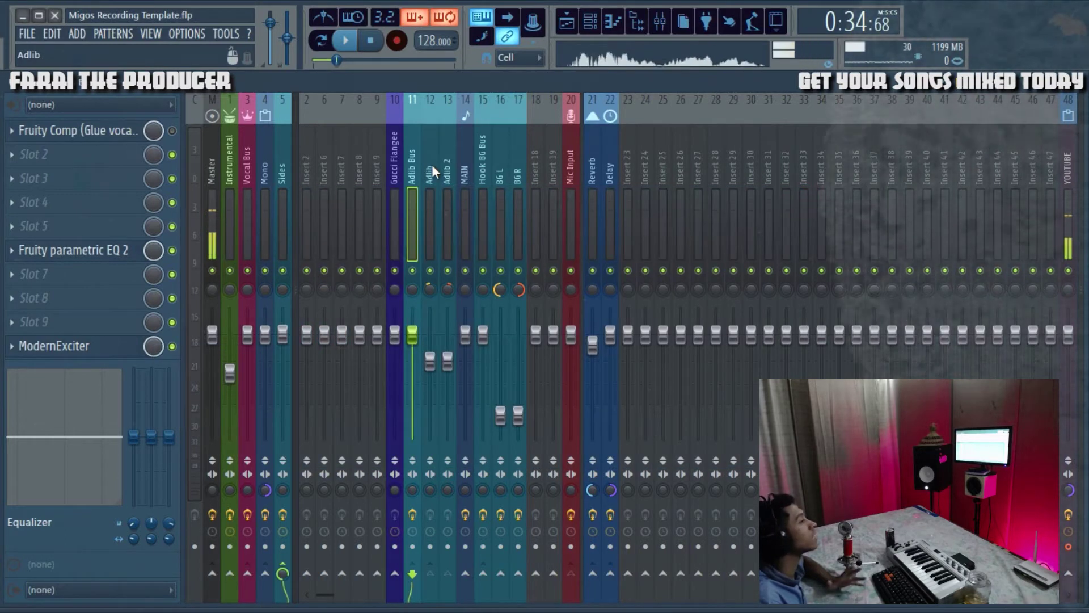
# Solo the Mono track in the playlist and reset the Adlib Bus fader to default
pyautogui.click(570, 27)
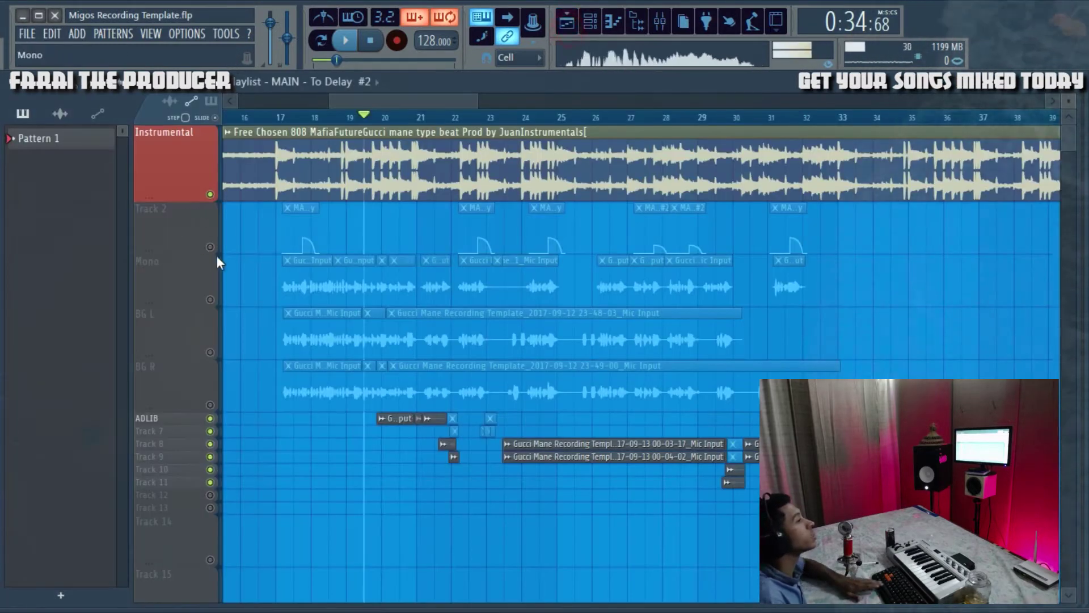
pyautogui.click(210, 299)
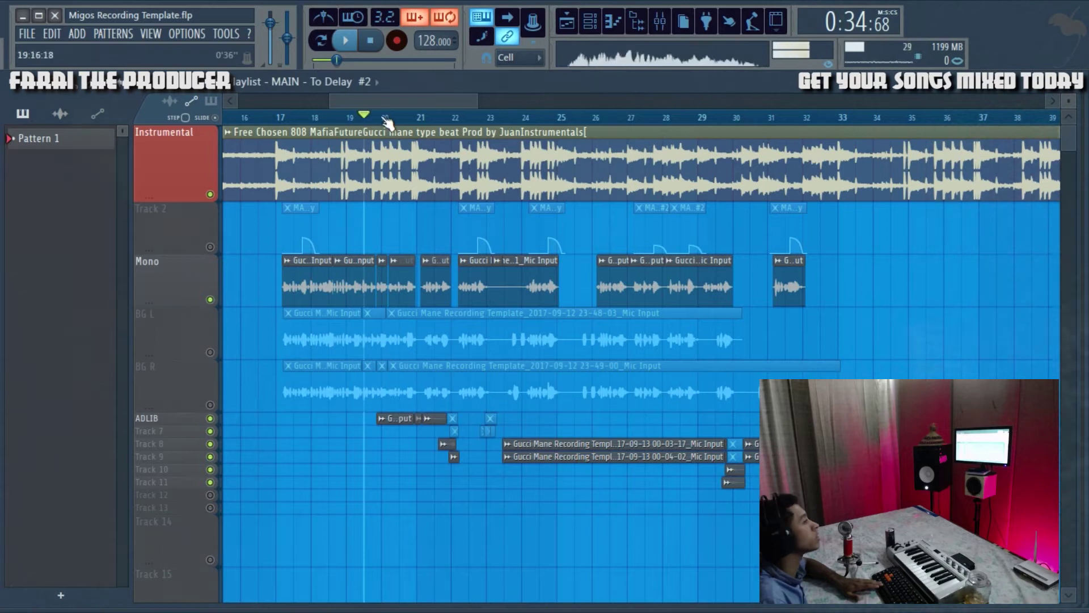
pyautogui.click(662, 24)
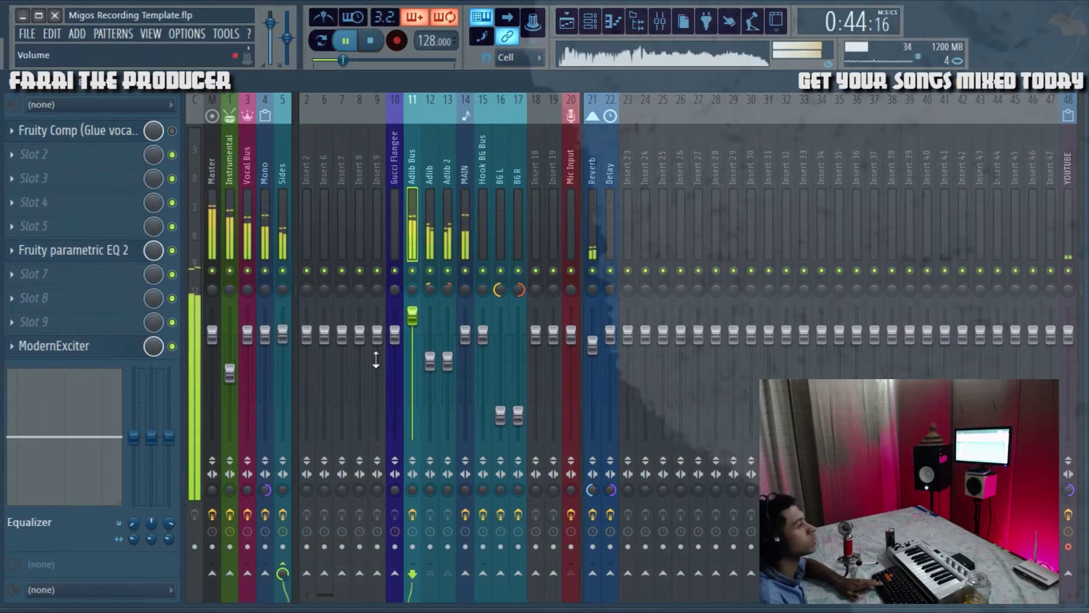
pyautogui.rightClick(412, 316)
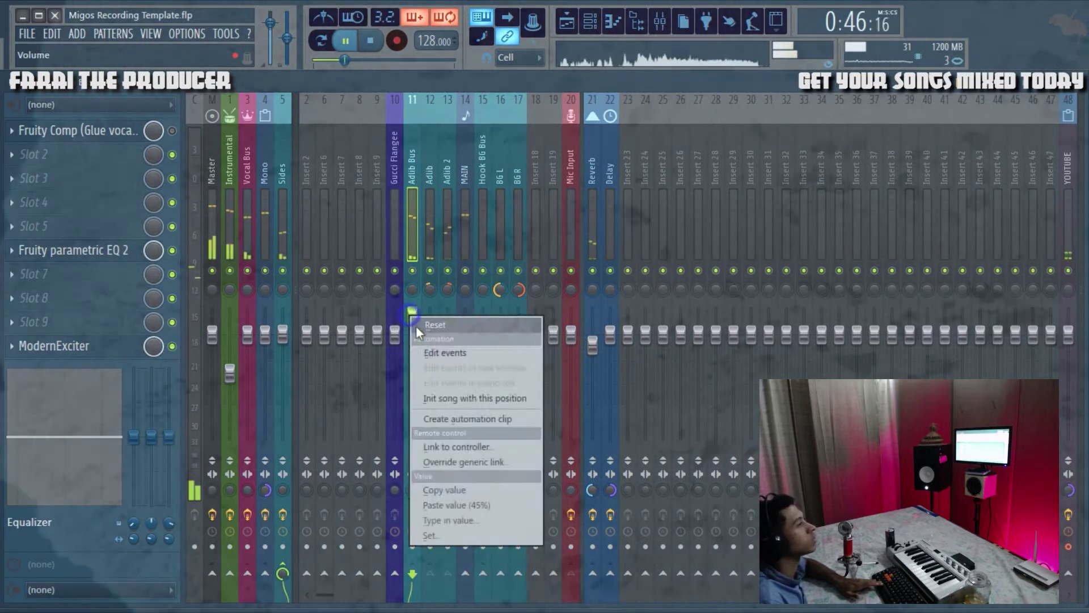
pyautogui.click(421, 321)
pyautogui.click(433, 136)
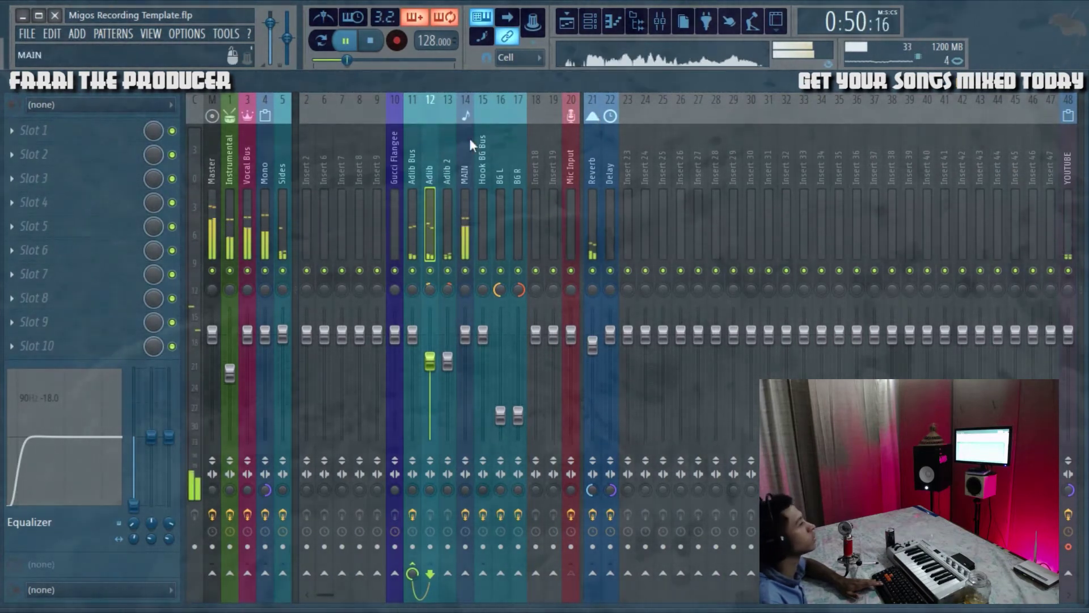
# Stretch the Mono track's height in three drags to reveal its waveform, then play it briefly
pyautogui.click(567, 22)
pyautogui.press('space')
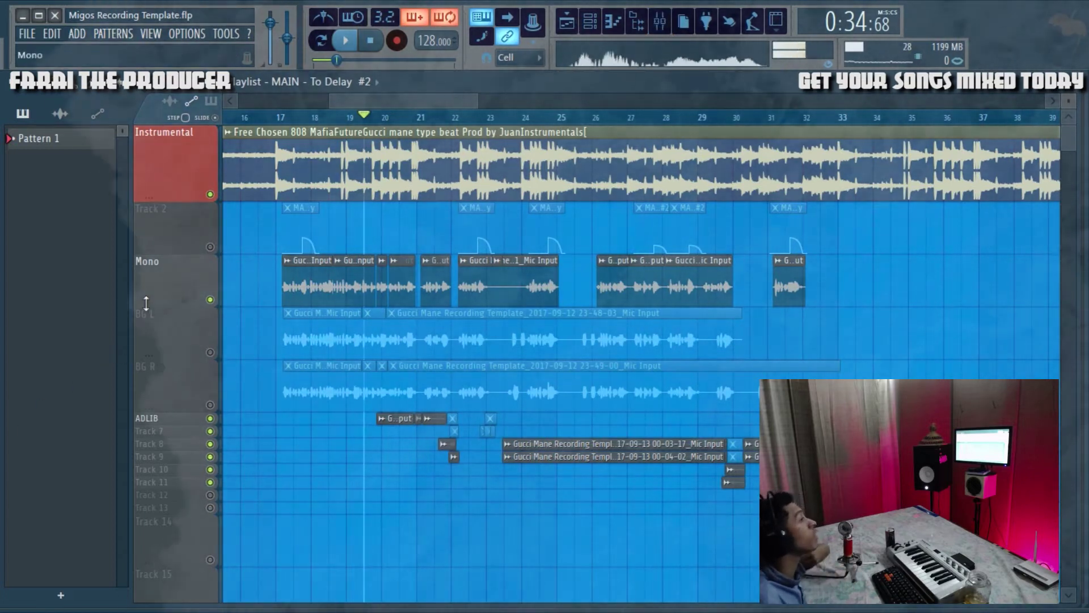
pyautogui.moveTo(146, 305); pyautogui.dragTo(105, 529)
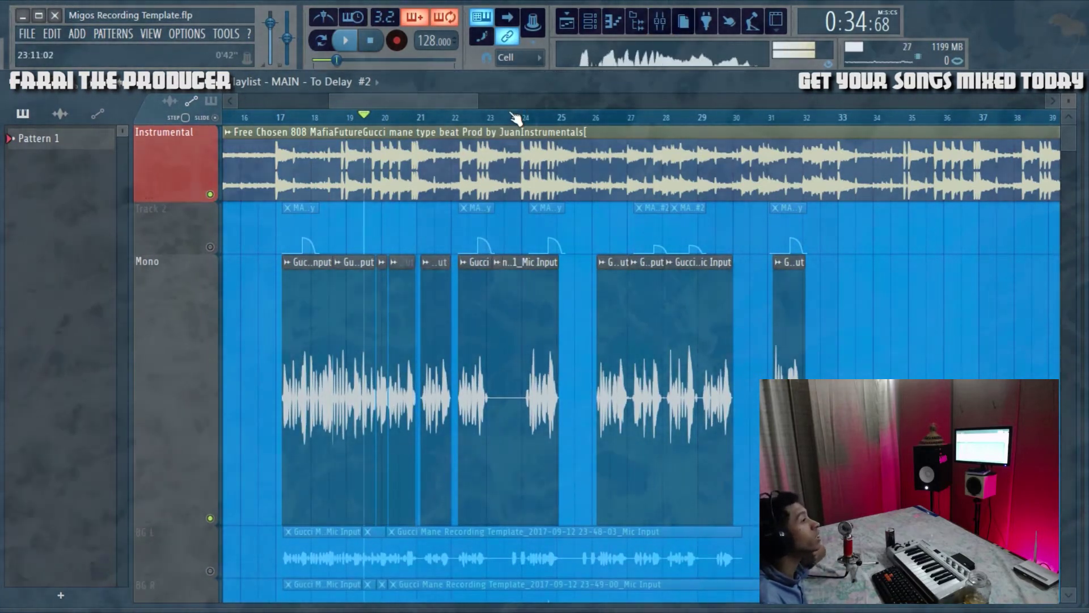
pyautogui.scroll(5, 516, 118)
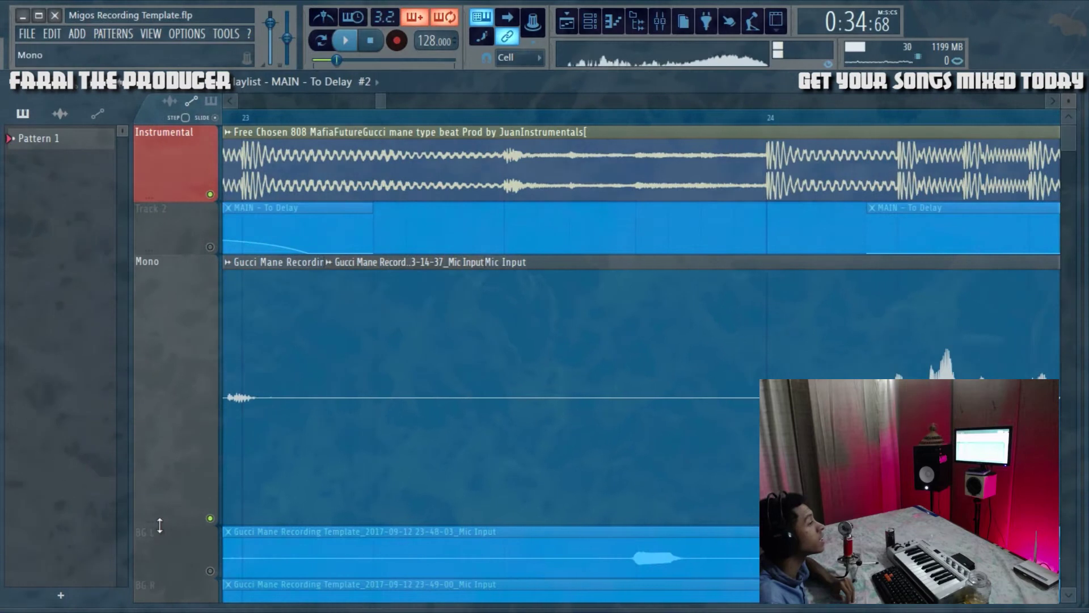
pyautogui.moveTo(160, 525); pyautogui.dragTo(154, 607)
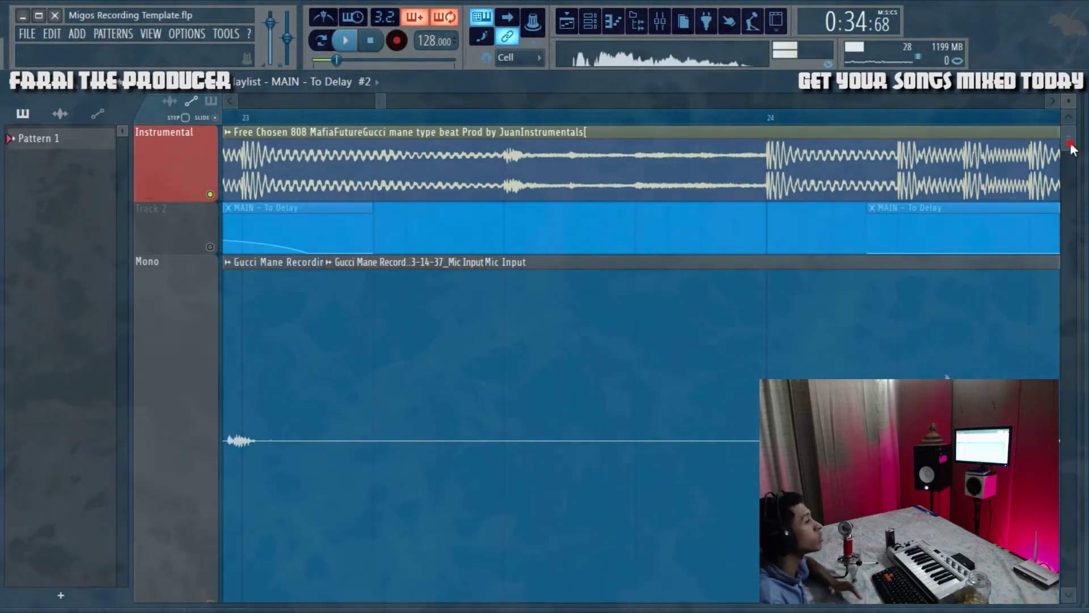
pyautogui.scroll(-2, 136, 397)
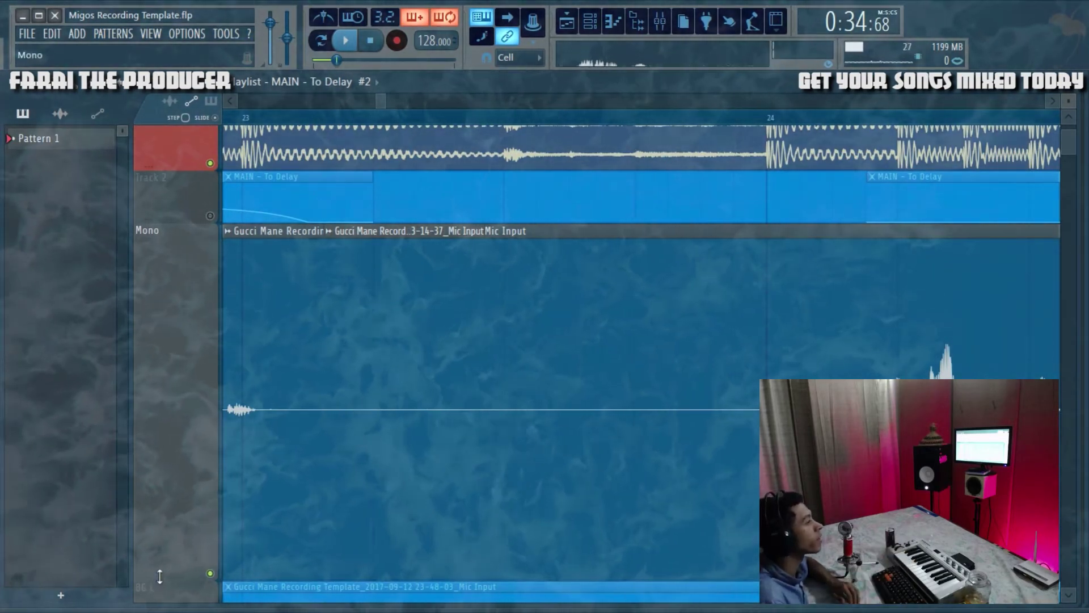
pyautogui.moveTo(153, 574); pyautogui.dragTo(154, 584)
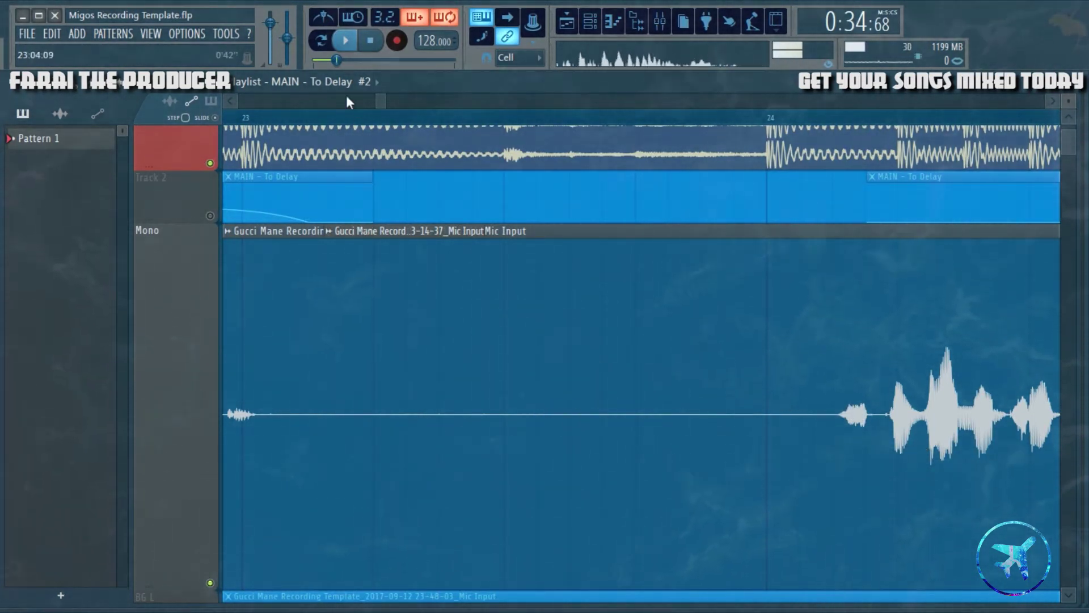
pyautogui.press('space')
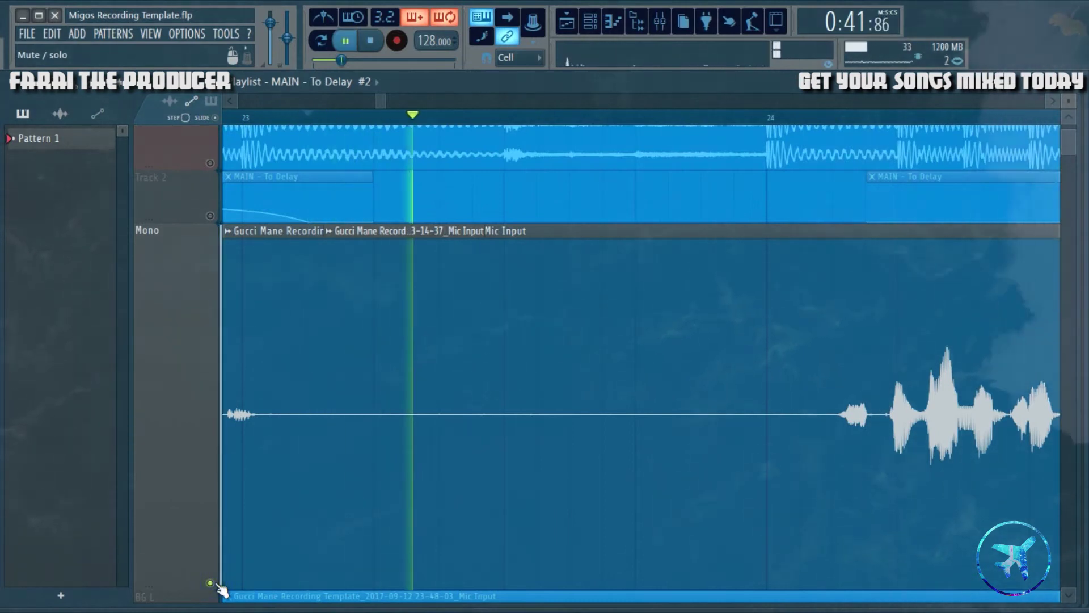
pyautogui.press('space')
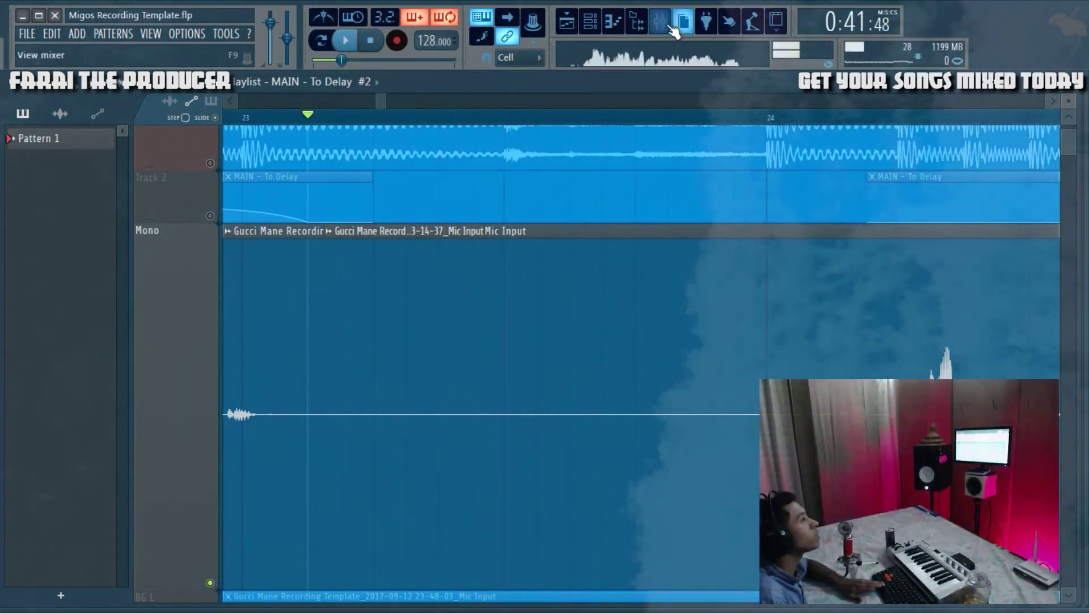
pyautogui.click(660, 22)
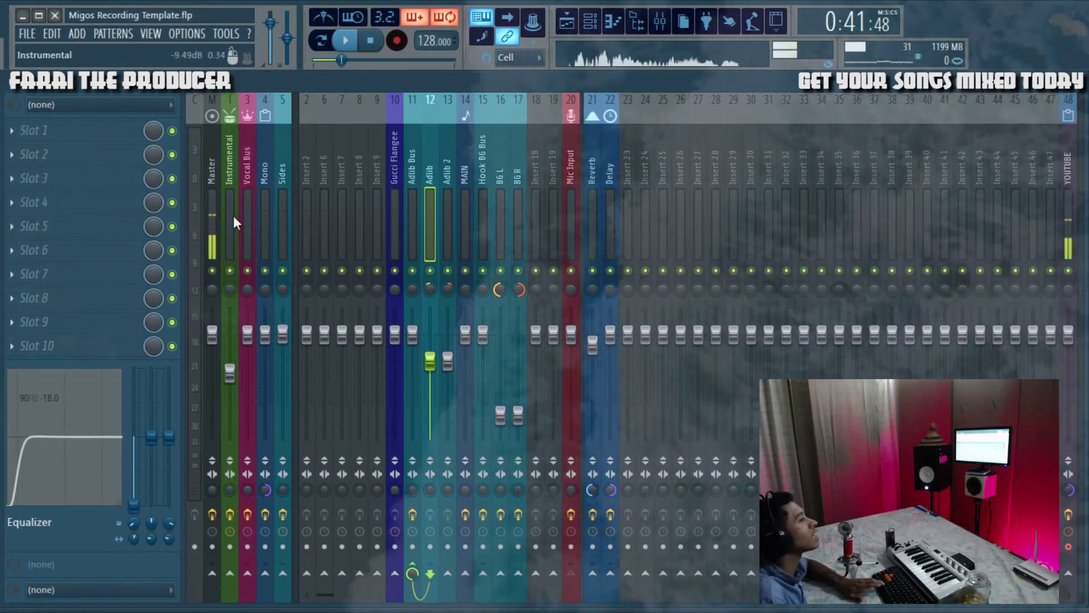
pyautogui.click(239, 223)
pyautogui.press('space')
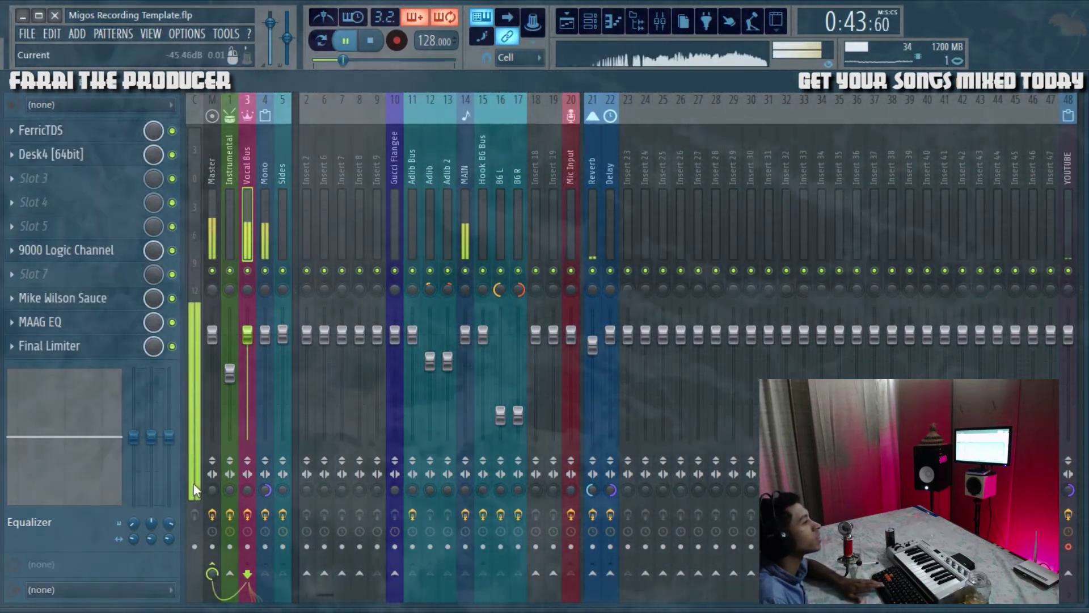
pyautogui.press('space')
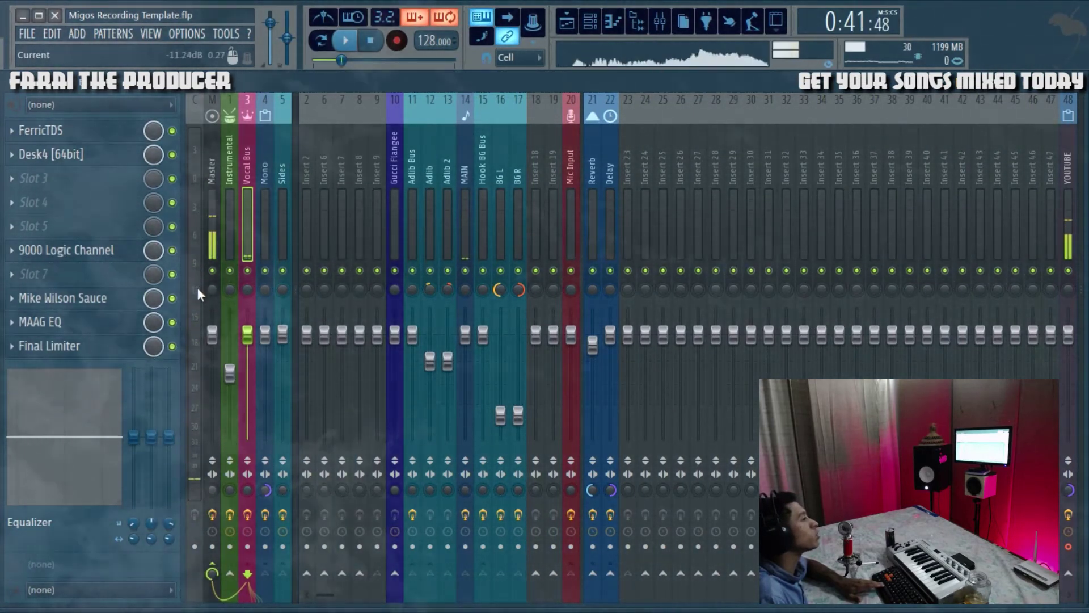
pyautogui.press('space')
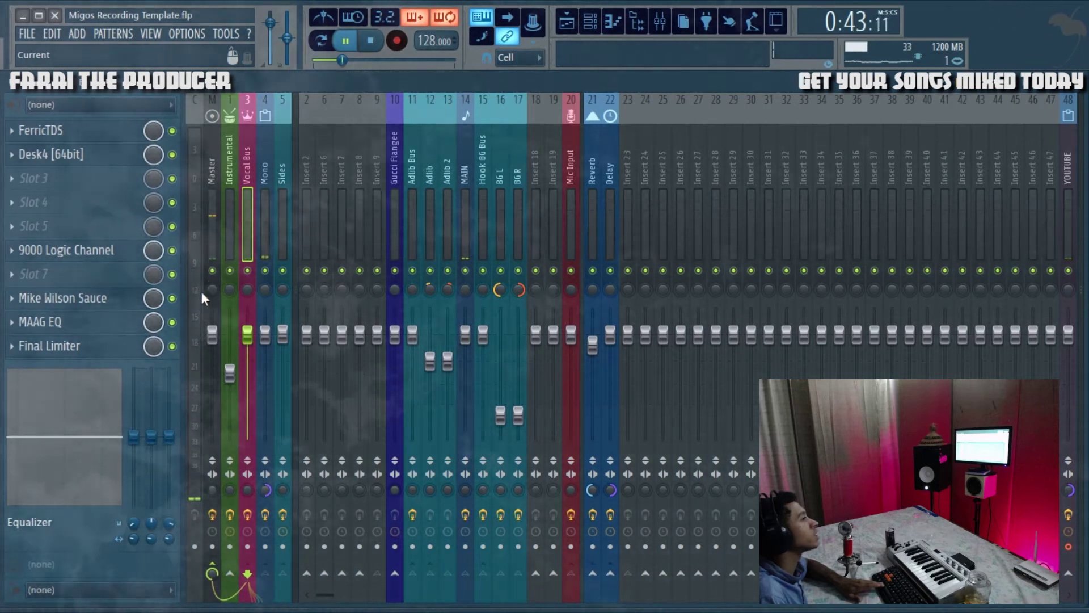
pyautogui.press('space')
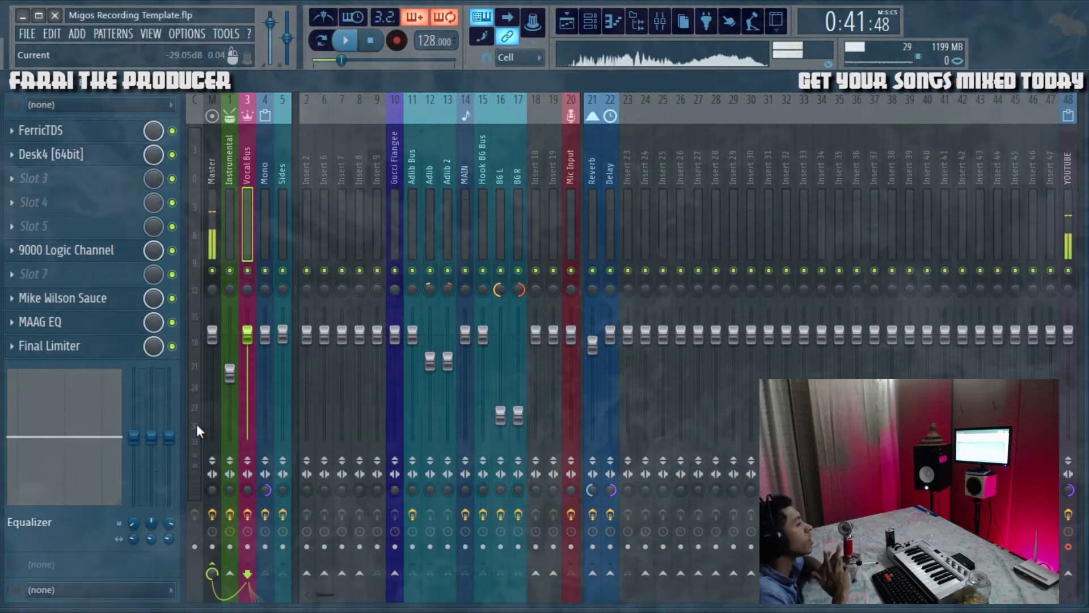
pyautogui.click(567, 23)
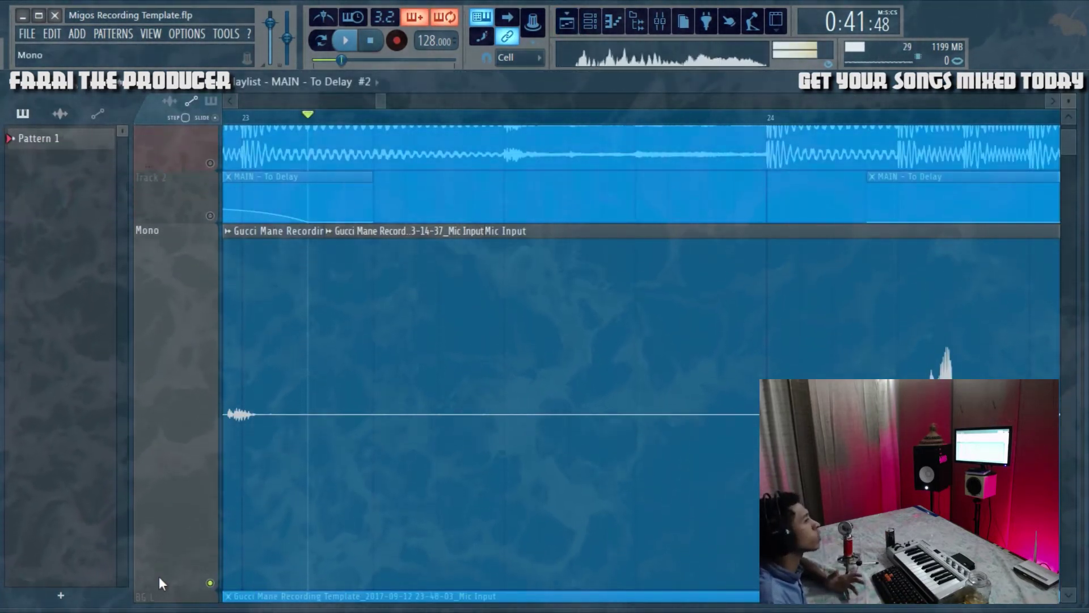
# Unsolo the Mono track so every playlist track plays again
pyautogui.scroll(-5, 156, 527)
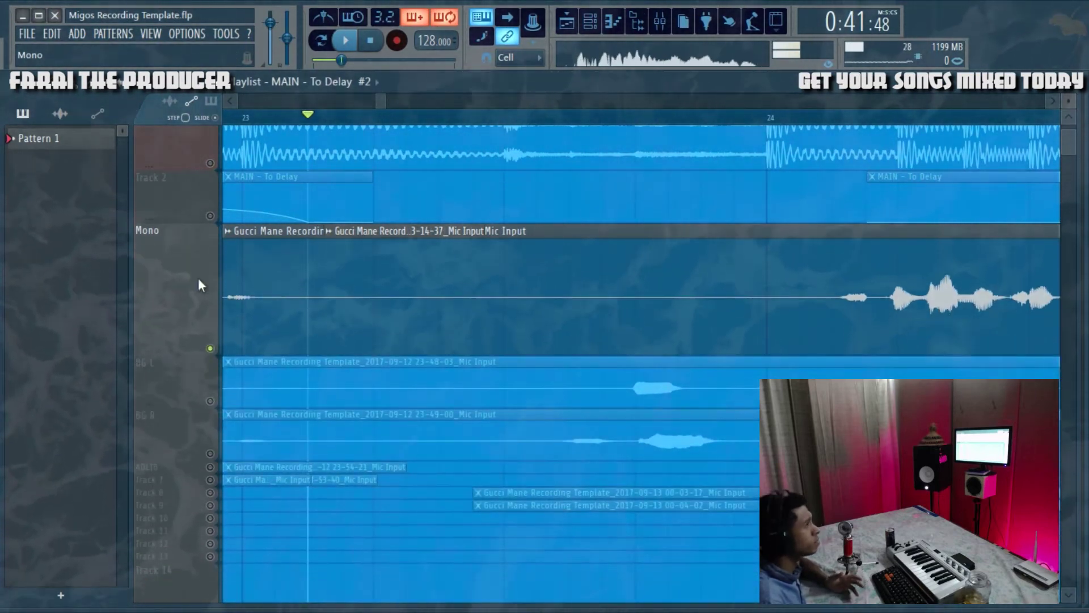
pyautogui.scroll(-6, 311, 114)
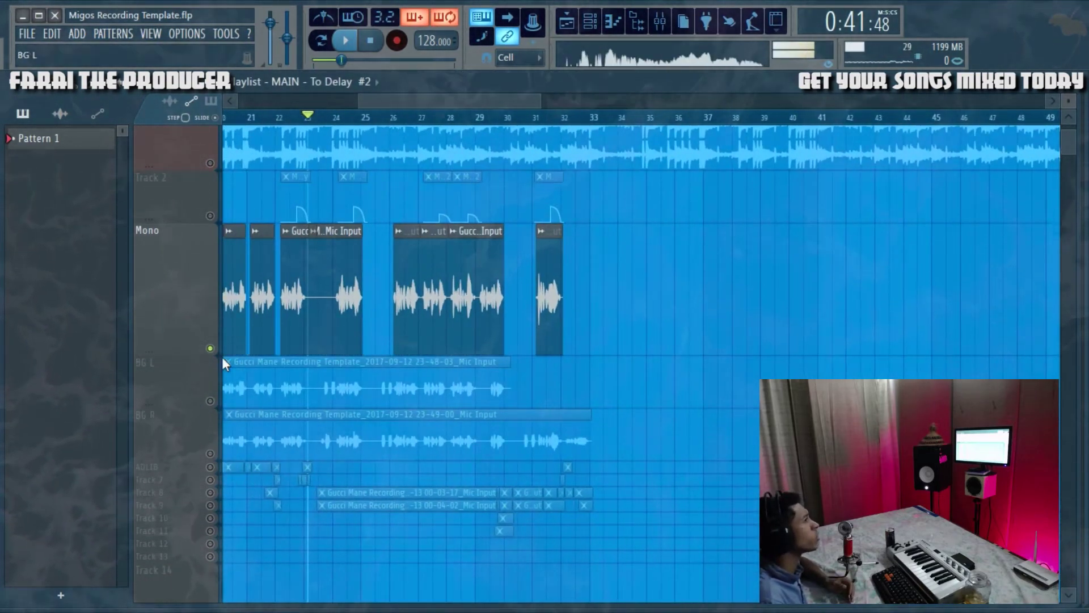
pyautogui.rightClick(211, 350)
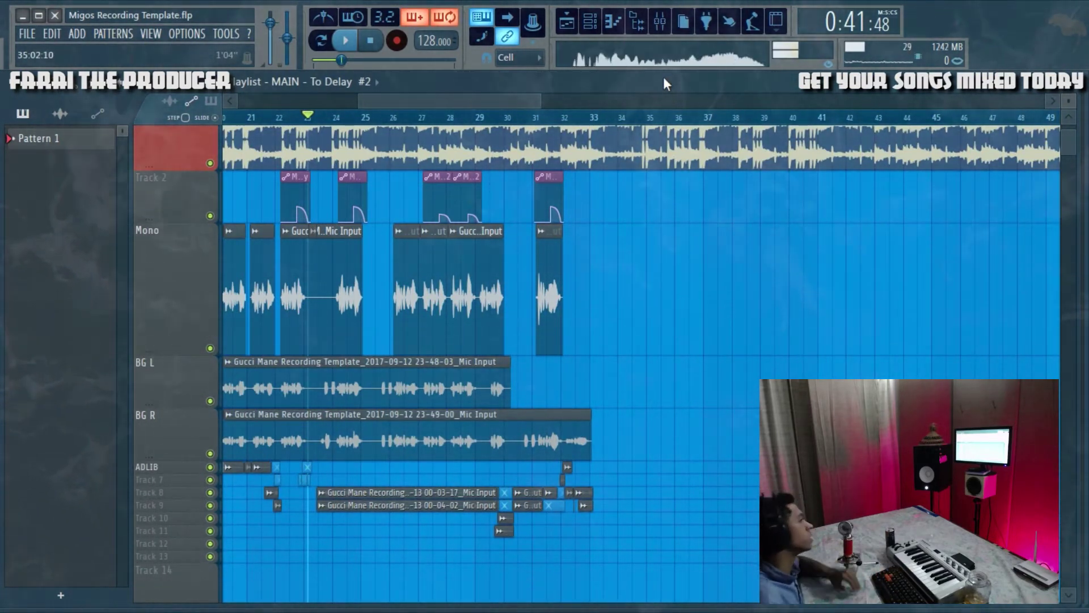
pyautogui.hscroll(-3, 471, 111)
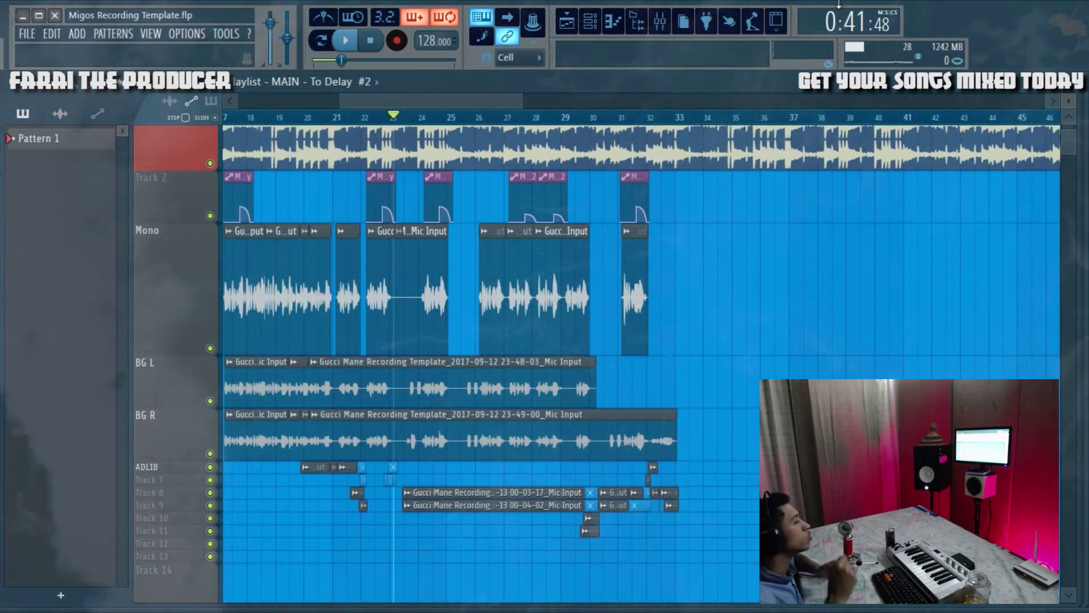
pyautogui.click(675, 25)
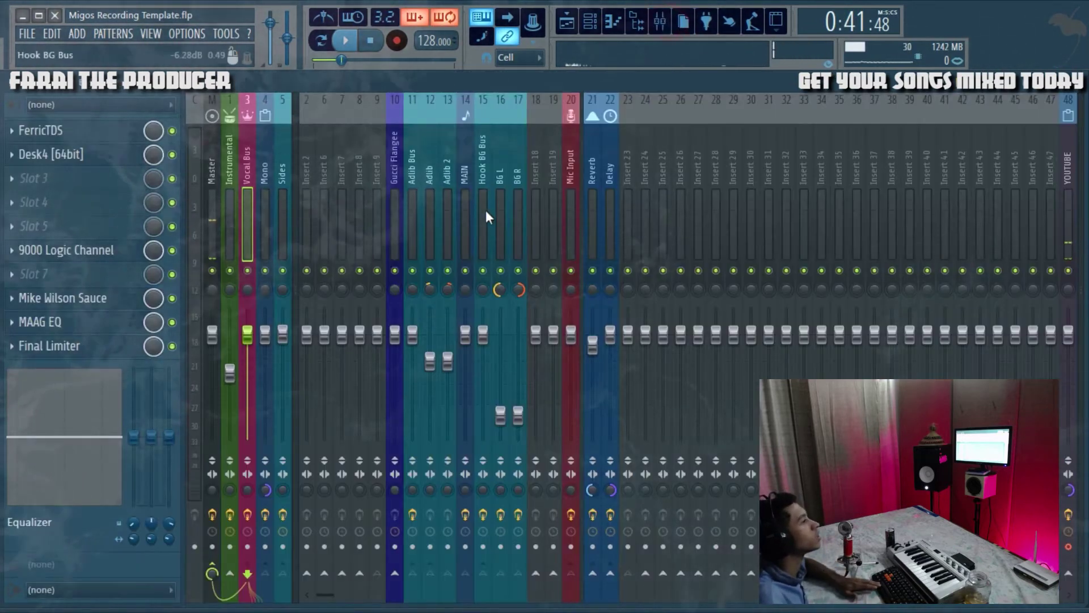
pyautogui.click(567, 21)
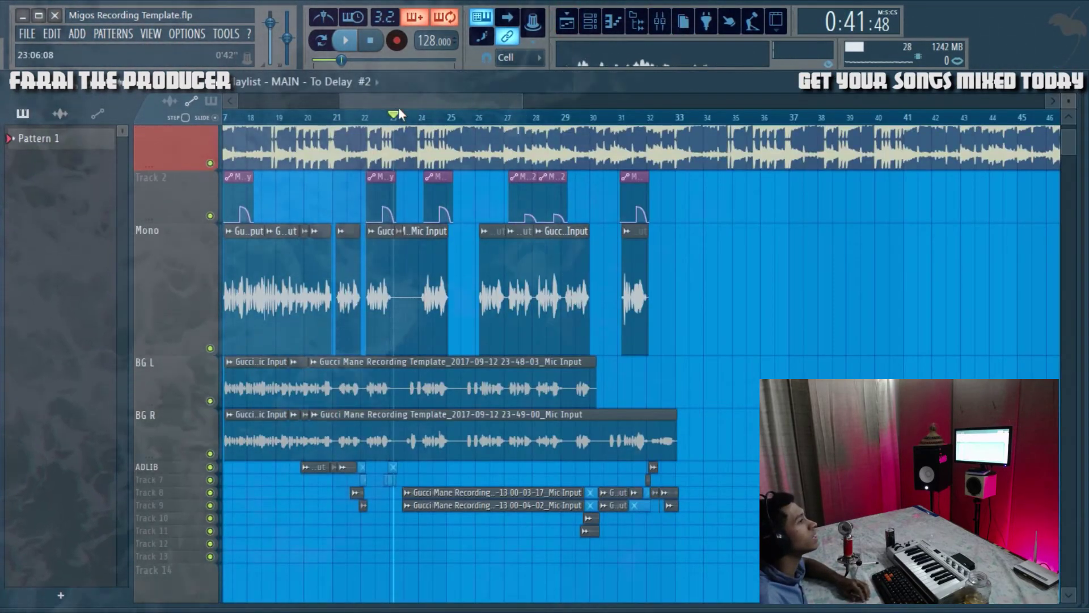
pyautogui.scroll(-5, 396, 104)
# Shrink the Mono playlist track with its header's Size option, then return to the mixer
pyautogui.rightClick(206, 263)
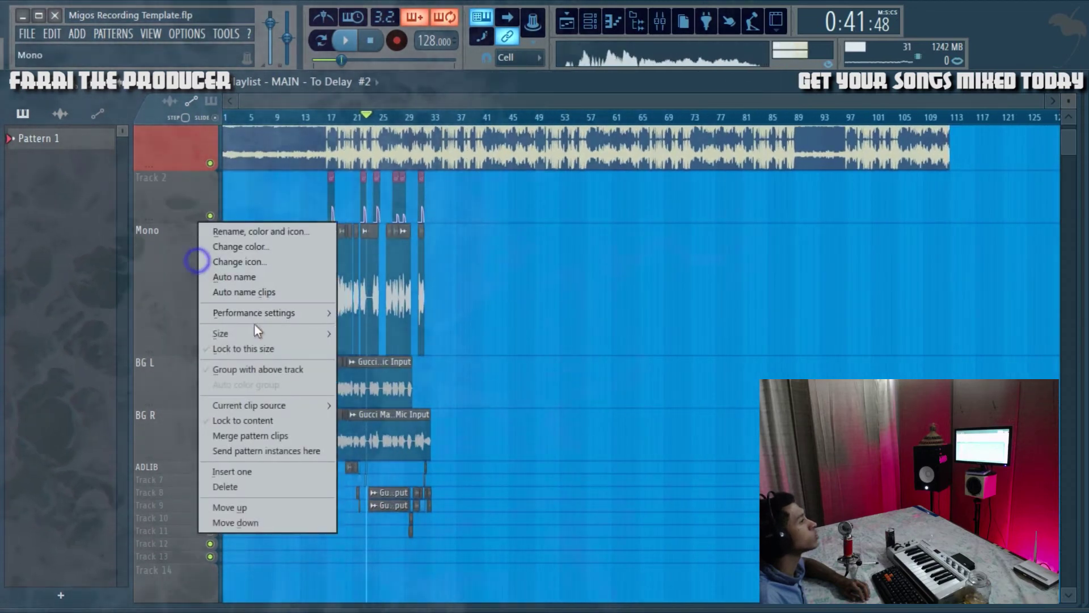
pyautogui.moveTo(258, 332)
pyautogui.click(359, 358)
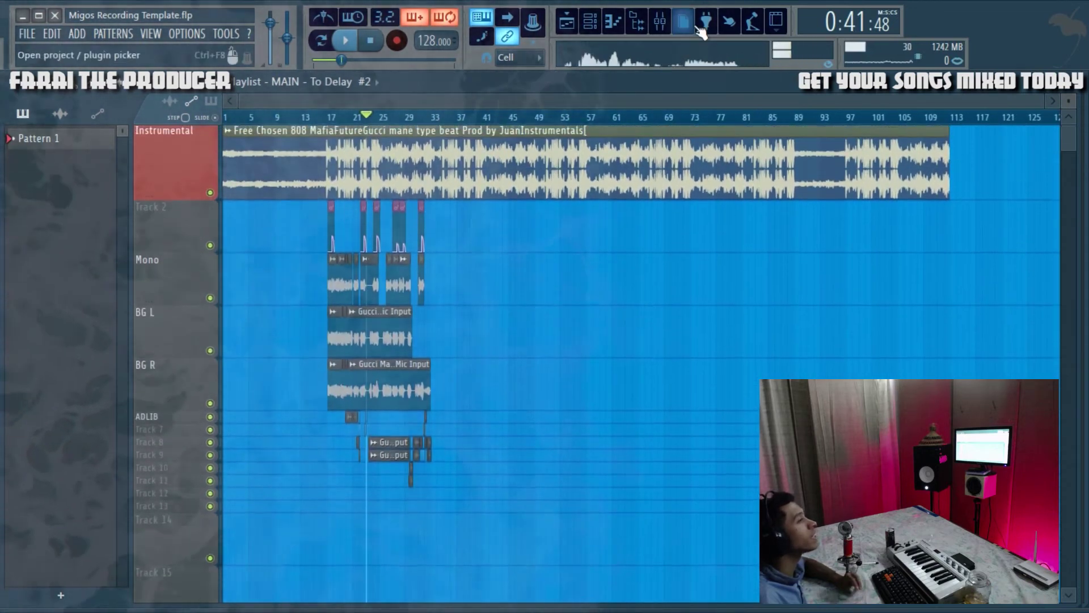
pyautogui.click(660, 21)
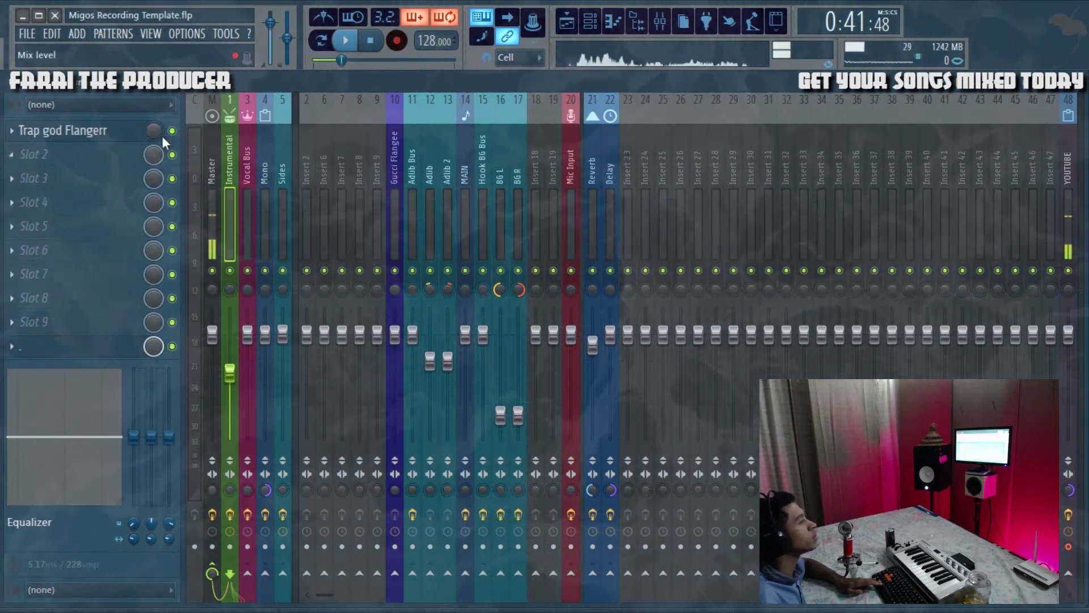
pyautogui.press('space')
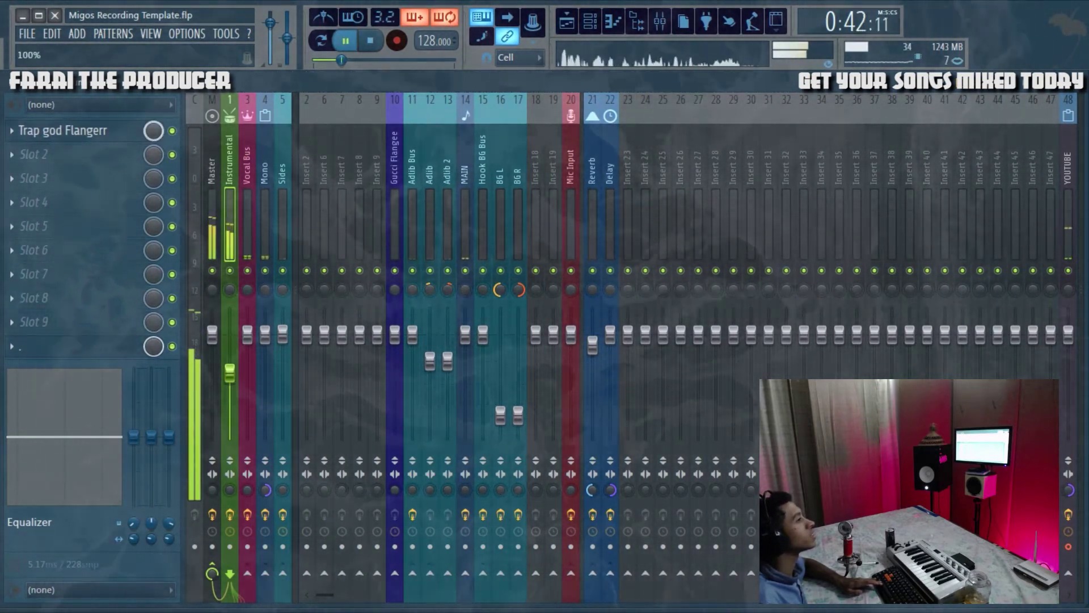
pyautogui.click(566, 21)
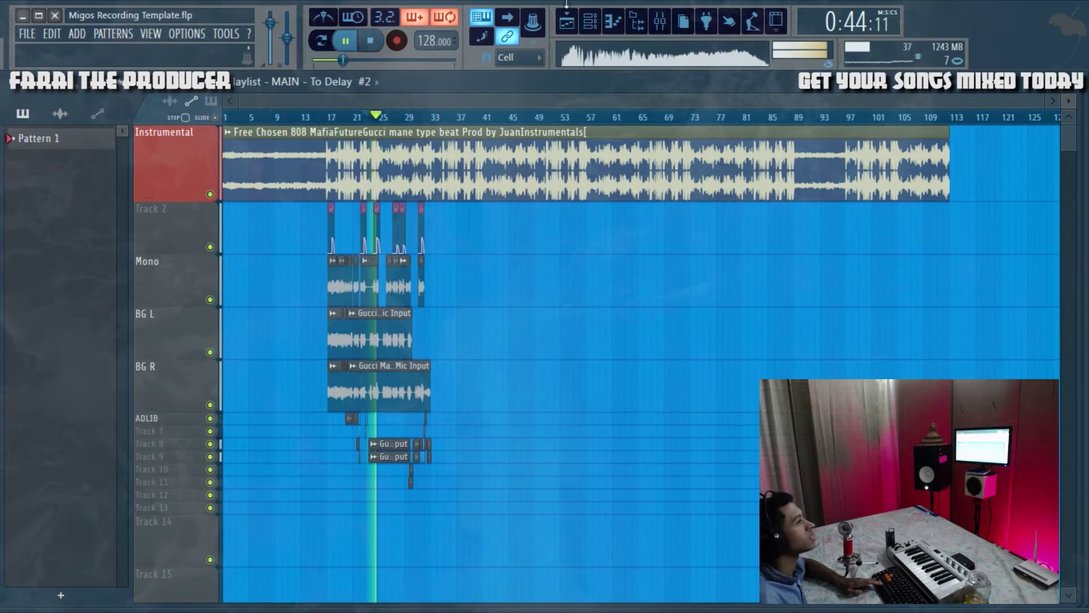
pyautogui.click(660, 21)
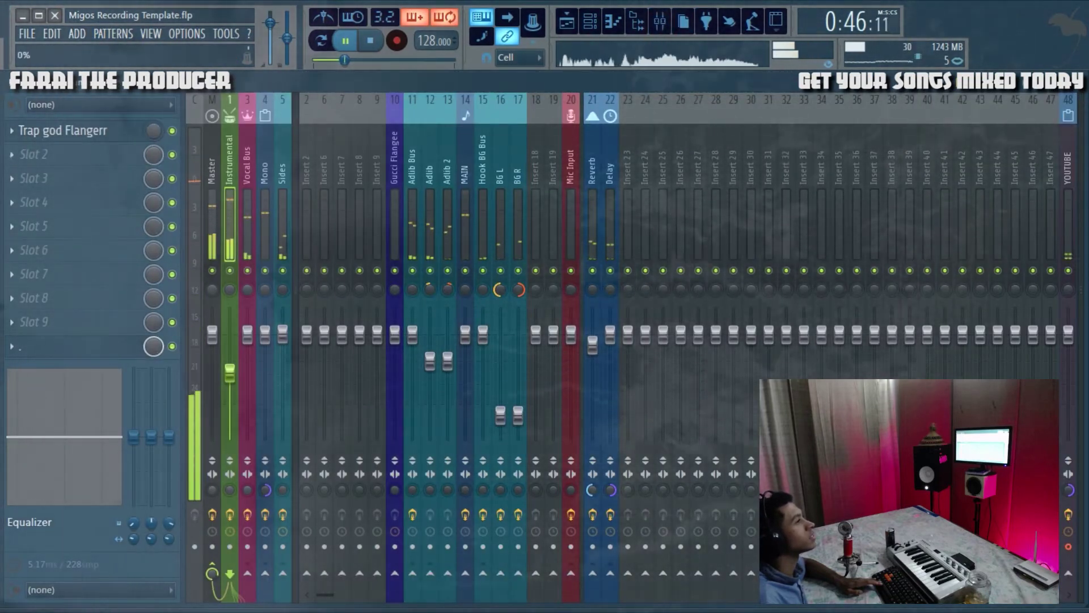
pyautogui.click(104, 130)
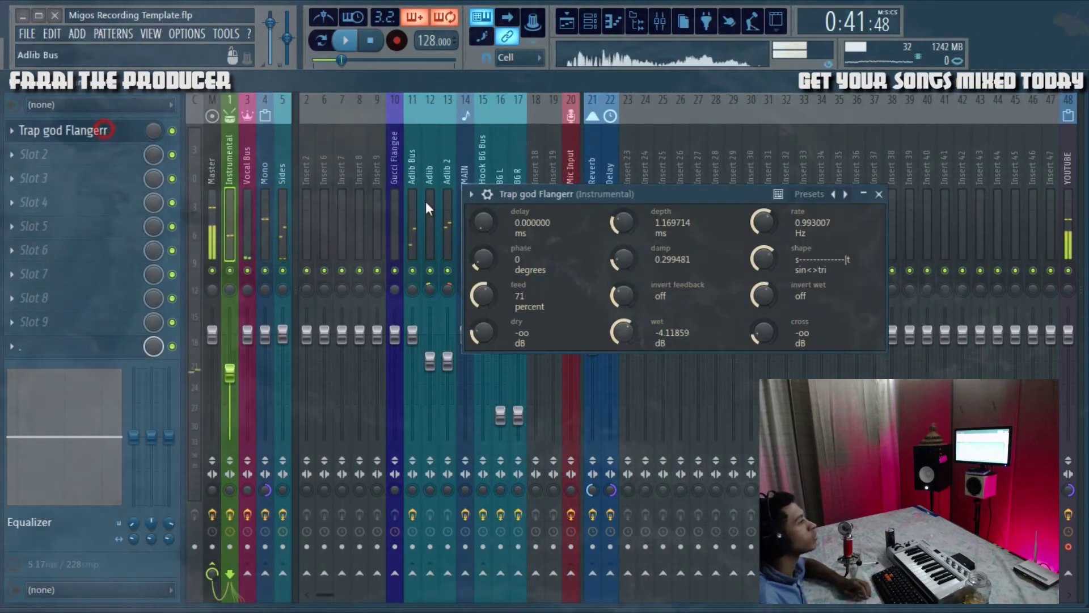
pyautogui.moveTo(569, 196); pyautogui.dragTo(414, 200)
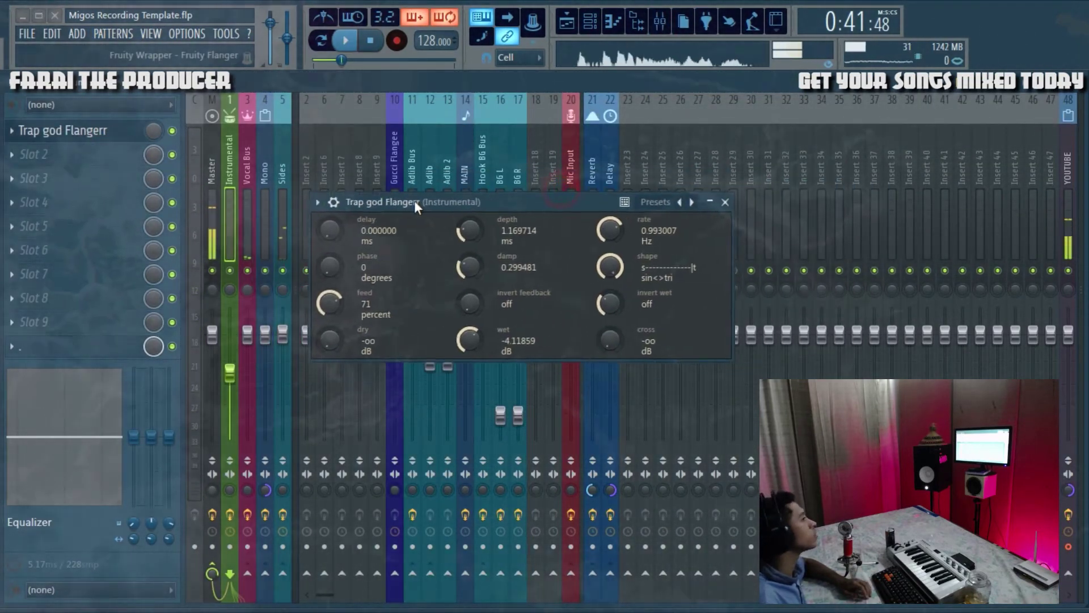
pyautogui.click(726, 203)
# Open the Instrumental Modern Exciter and mute Vocal Bus, Mic Input, Reverb, Delay and insert 23
pyautogui.click(96, 350)
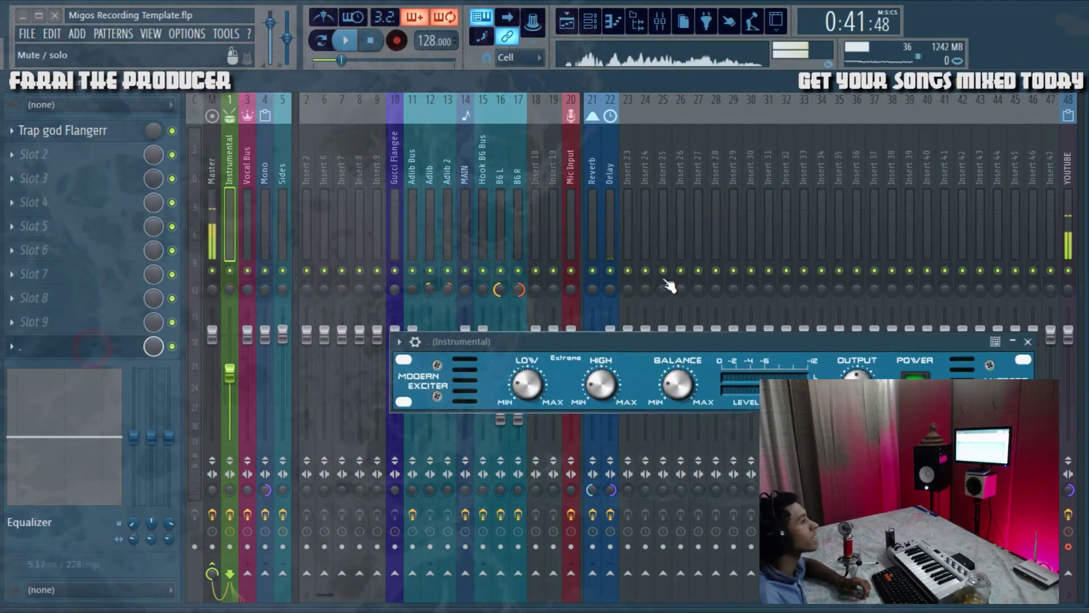
pyautogui.moveTo(634, 339); pyautogui.dragTo(488, 274)
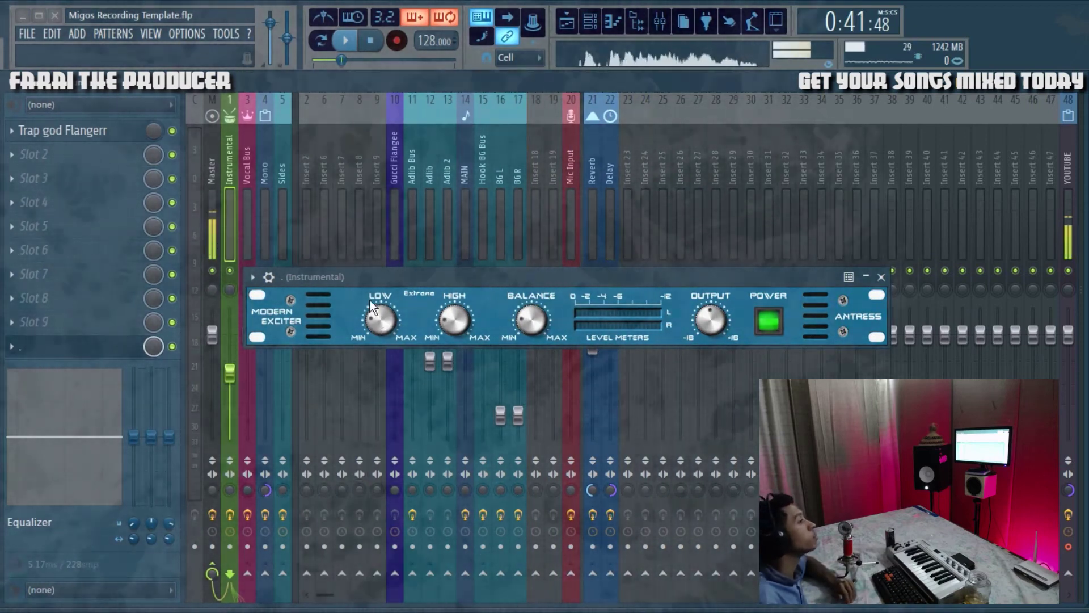
pyautogui.moveTo(317, 276); pyautogui.dragTo(444, 313)
pyautogui.click(230, 271)
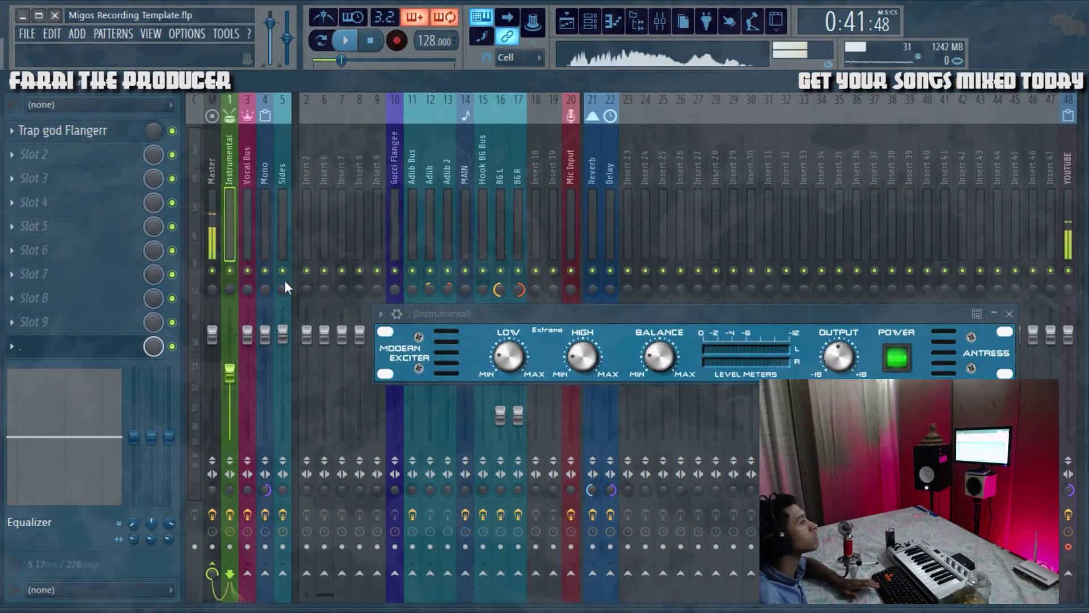
pyautogui.click(247, 271)
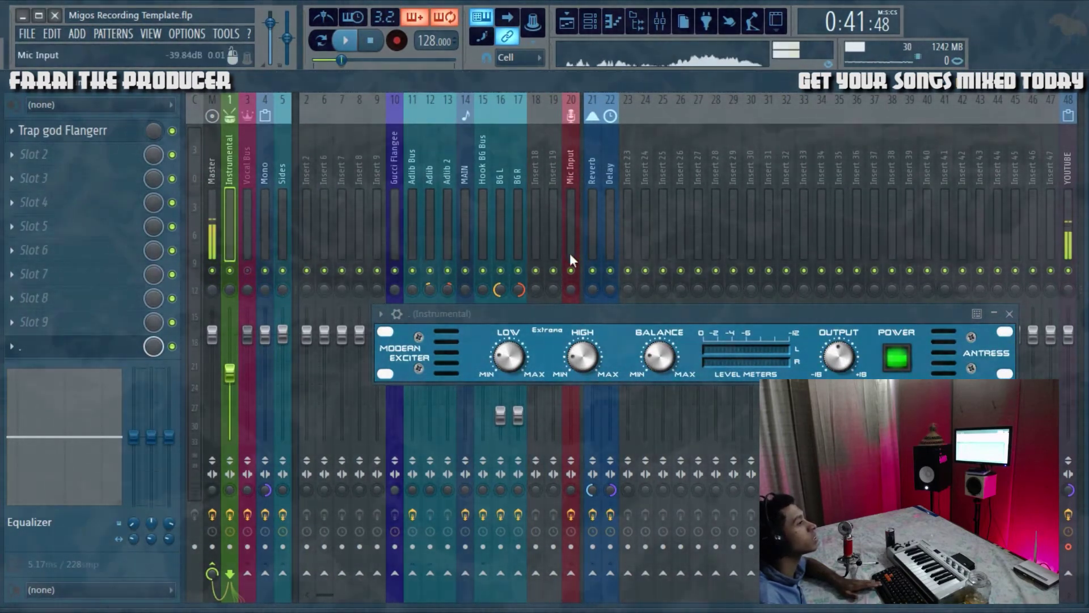
pyautogui.click(571, 271)
pyautogui.click(592, 271)
pyautogui.click(610, 271)
pyautogui.click(627, 271)
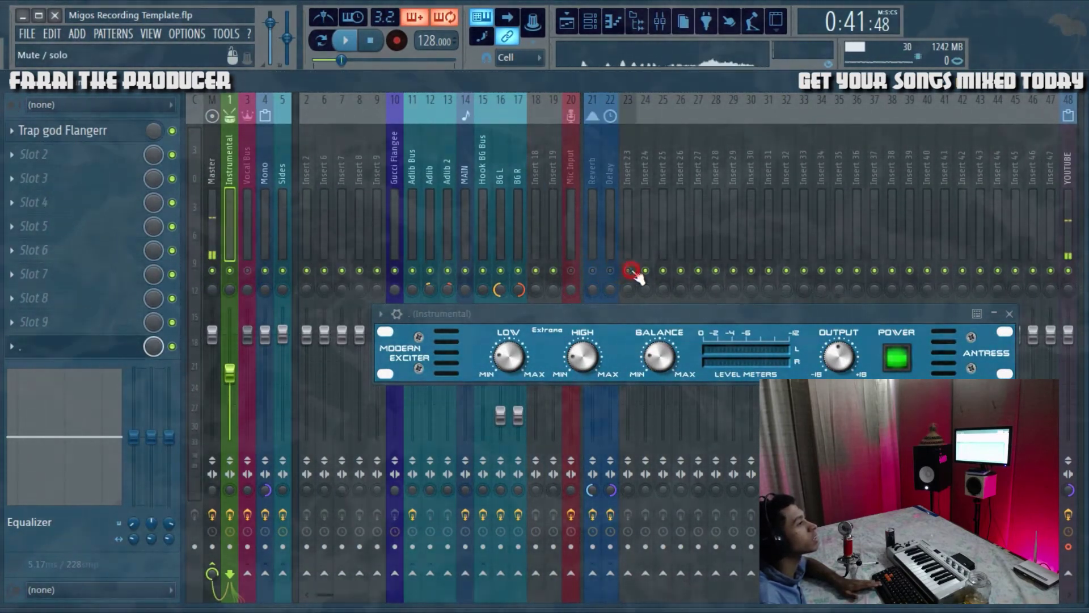
# Play the beat with and without the Modern Exciter to compare them
pyautogui.press('space')
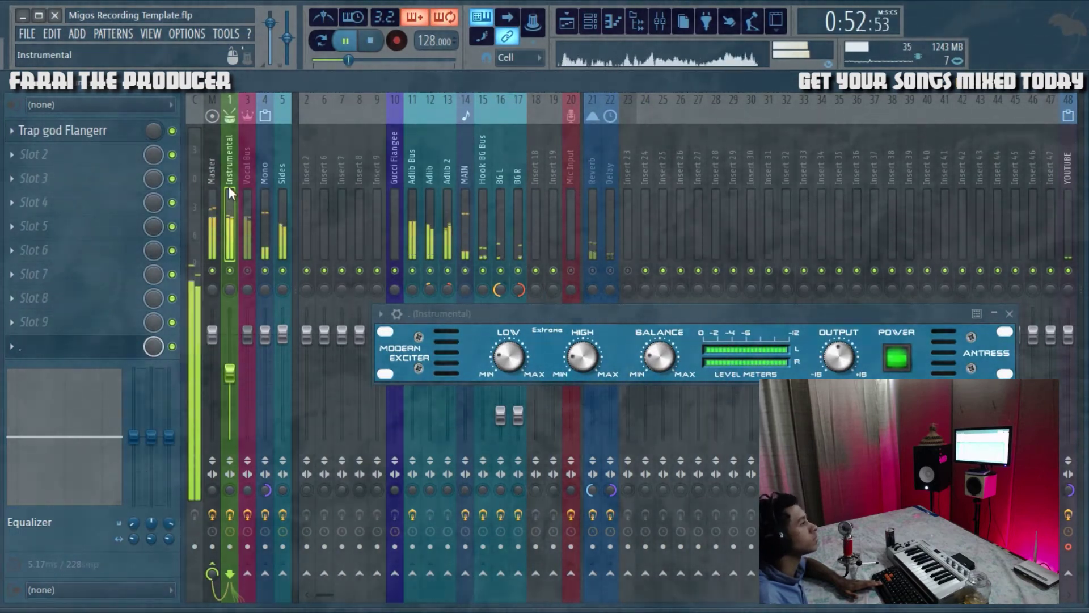
pyautogui.press('space')
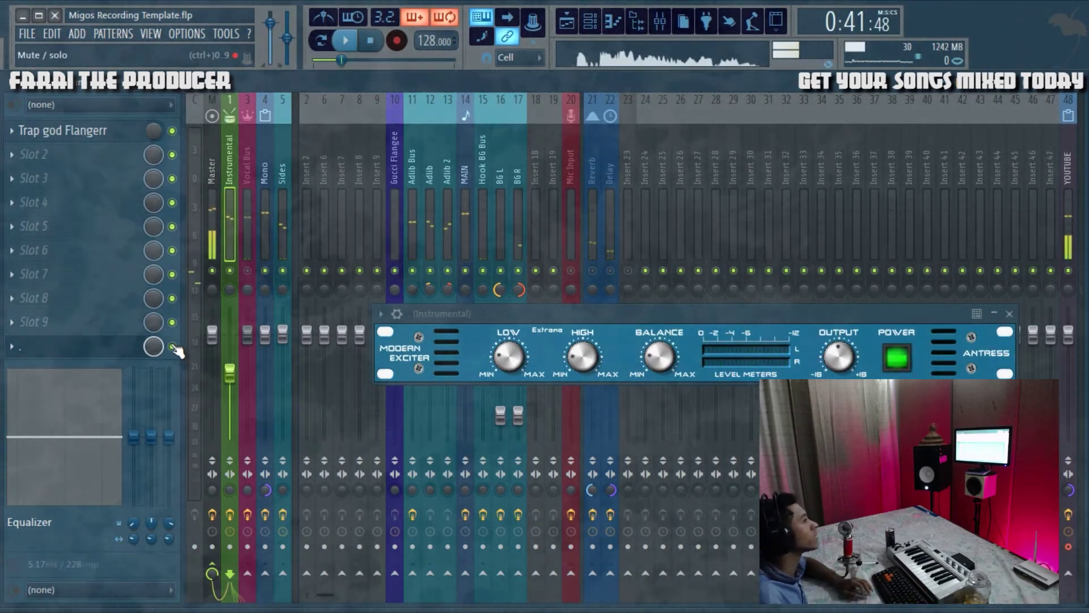
pyautogui.click(173, 347)
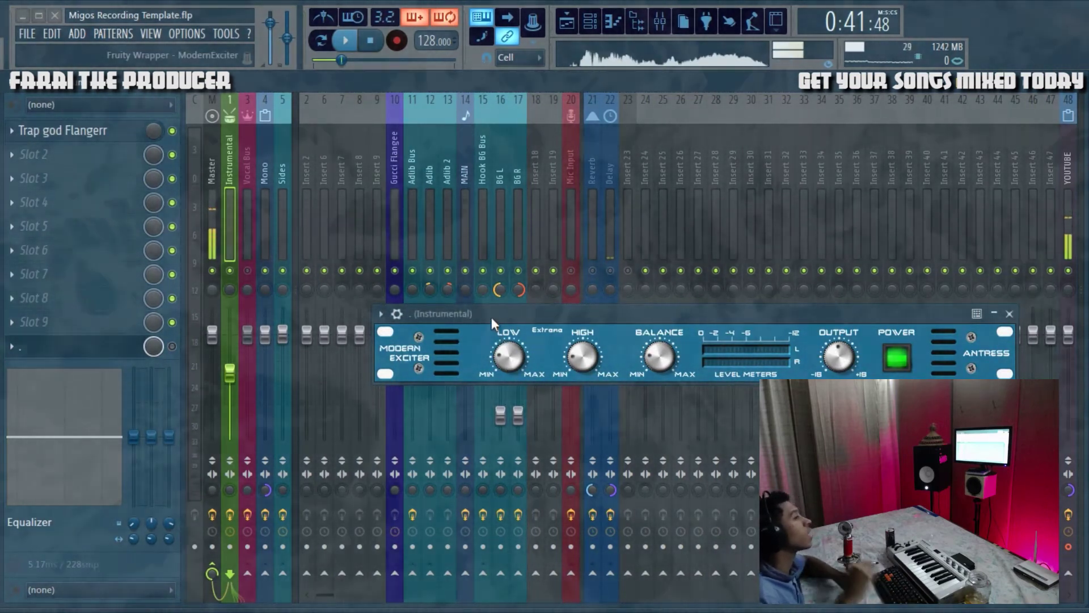
pyautogui.press('space')
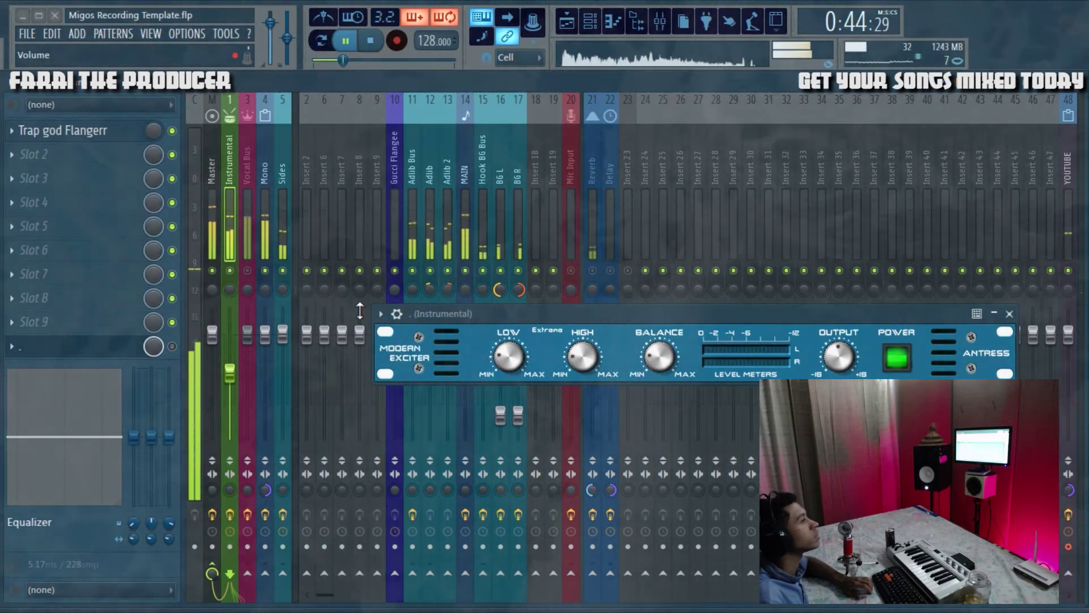
pyautogui.press('space')
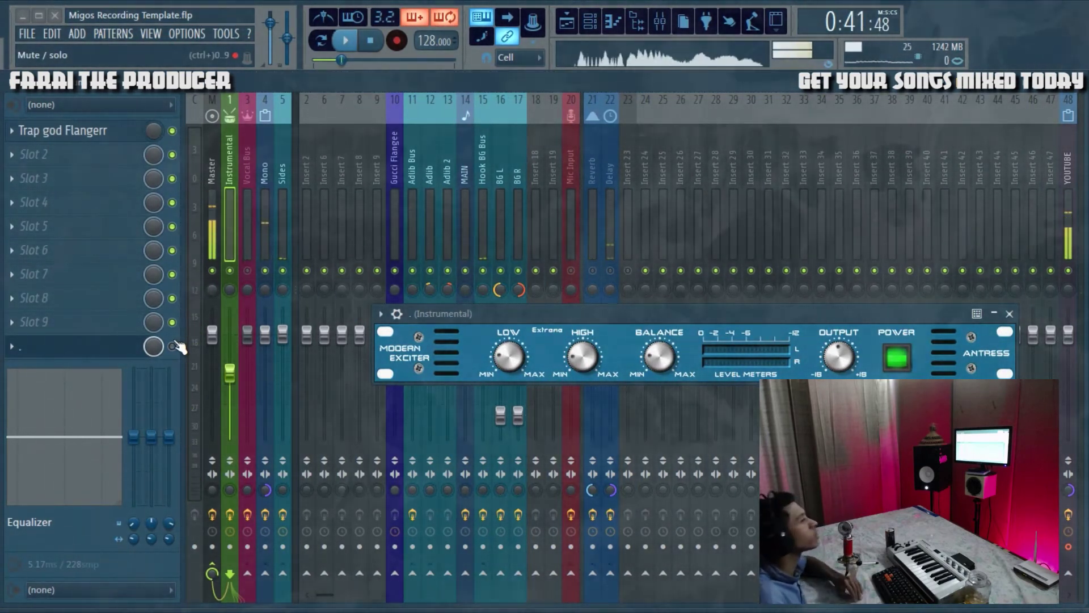
pyautogui.moveTo(457, 316); pyautogui.dragTo(334, 314)
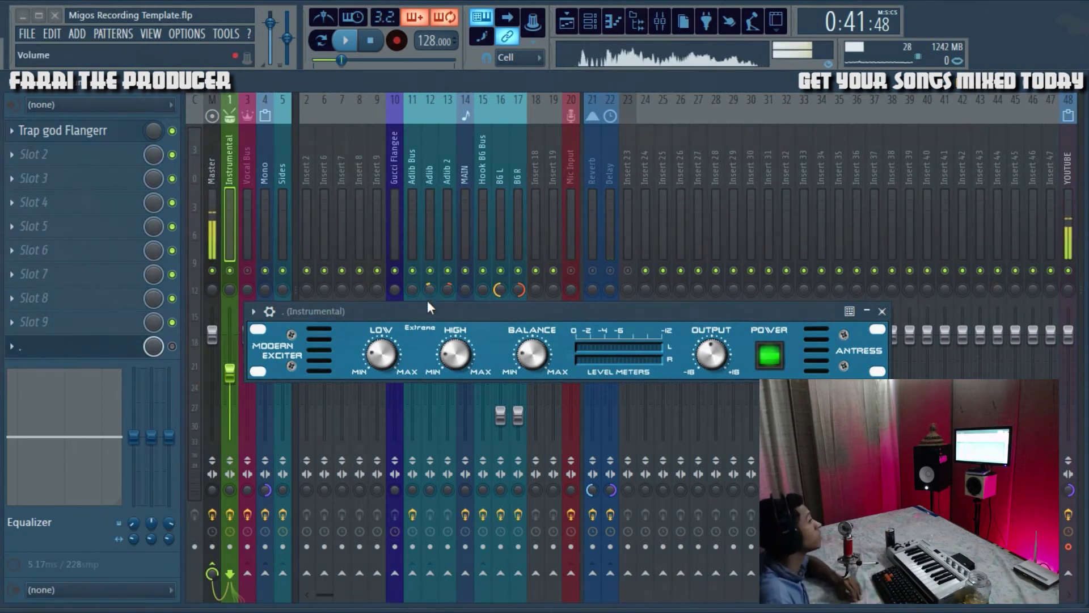
pyautogui.moveTo(423, 311); pyautogui.dragTo(402, 321)
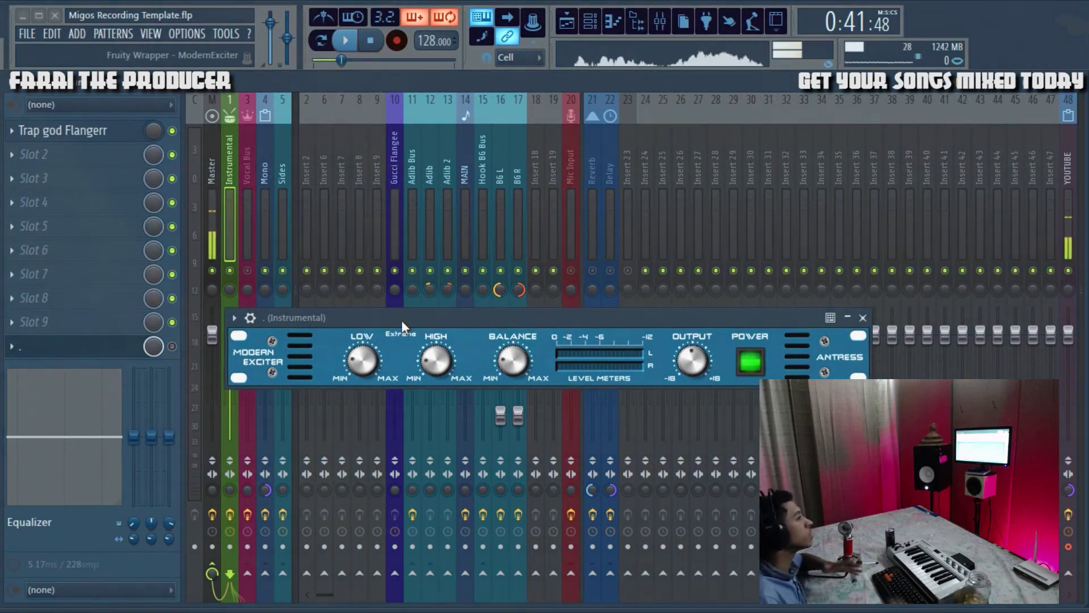
pyautogui.click(266, 193)
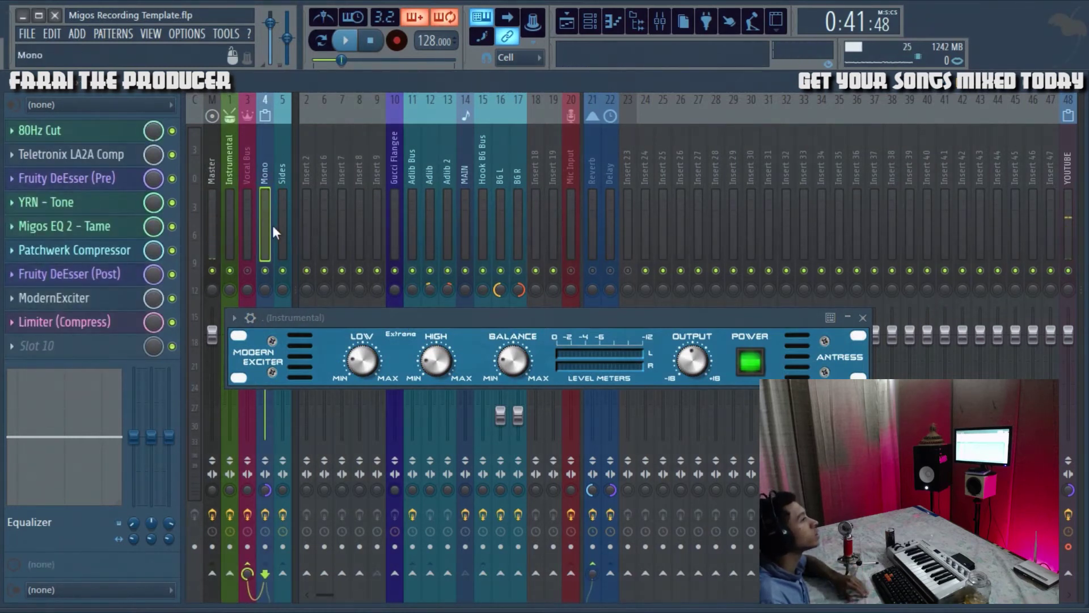
# Open Fruity parametric EQ 2 on the Sides insert and reposition its window
pyautogui.click(282, 211)
pyautogui.click(73, 178)
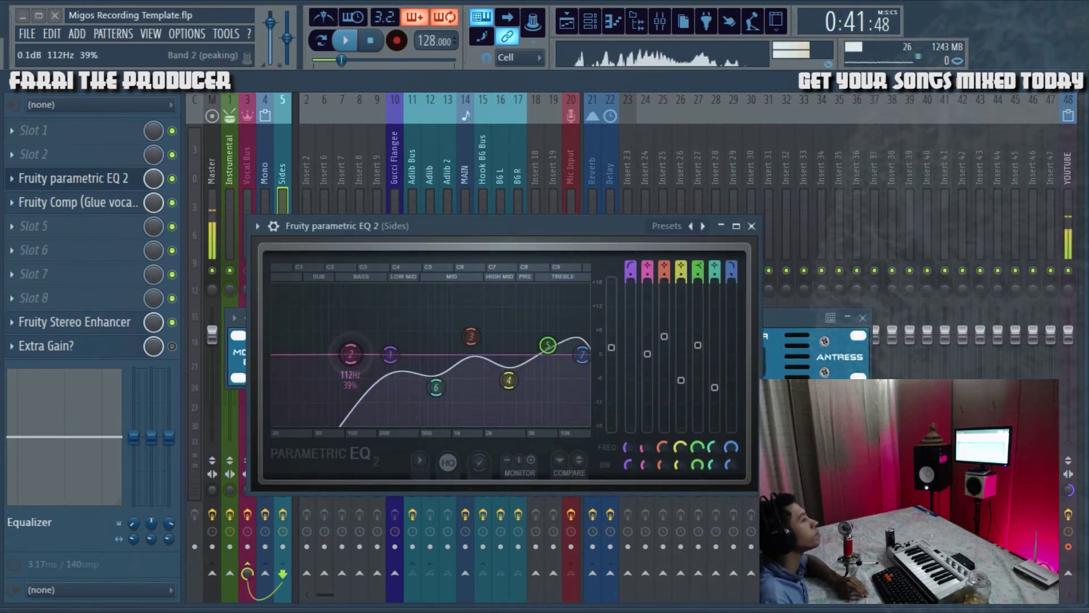
pyautogui.moveTo(390, 244); pyautogui.dragTo(627, 310)
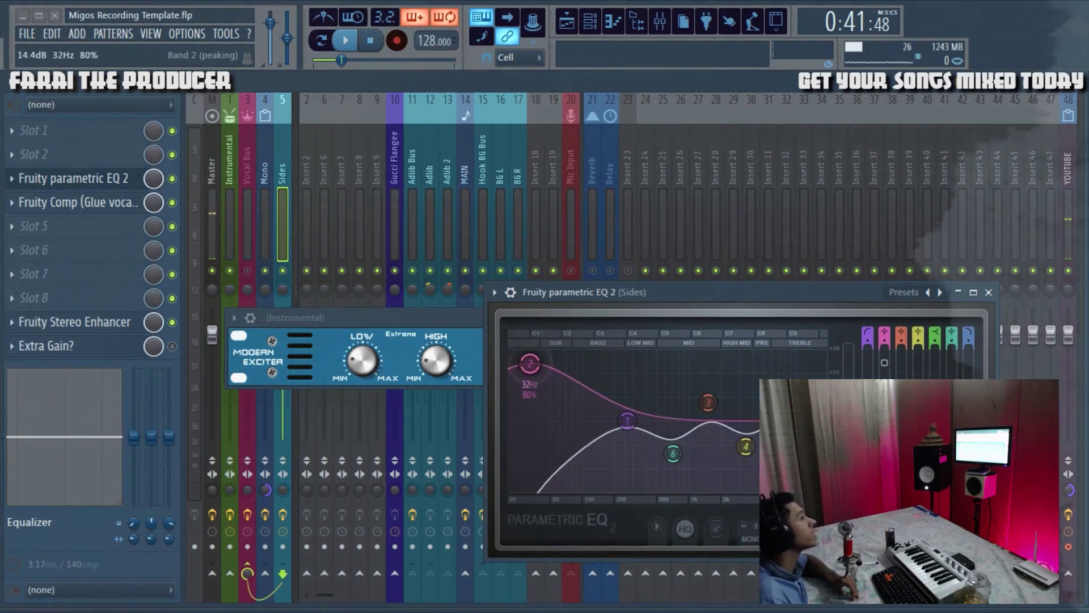
# Try moving band 2 of the Sides EQ, then reset that band and close the EQ
pyautogui.moveTo(564, 373); pyautogui.dragTo(568, 443)
pyautogui.rightClick(588, 460)
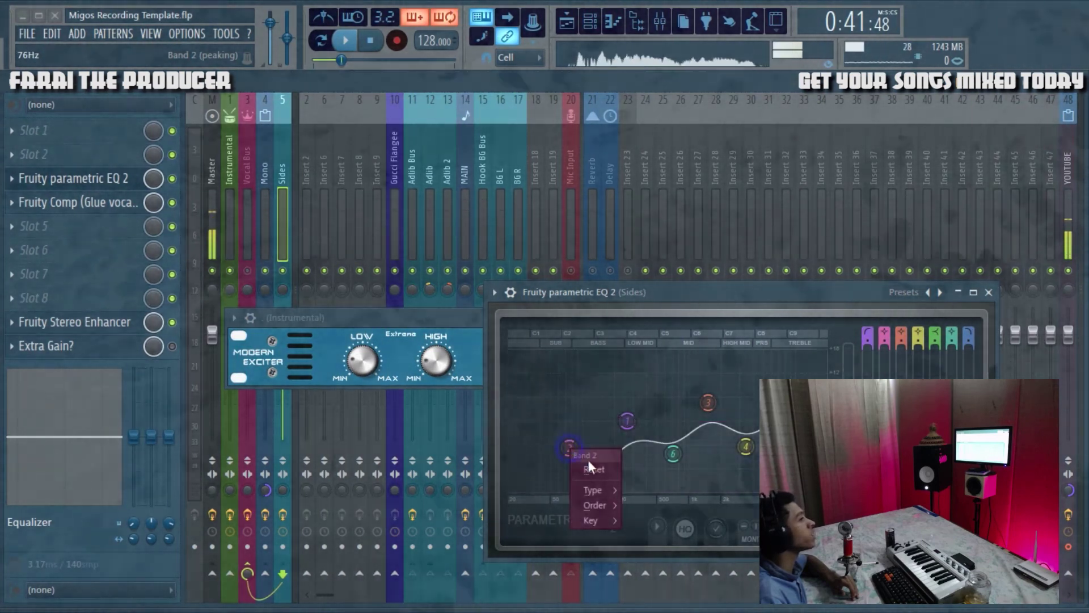
pyautogui.click(593, 472)
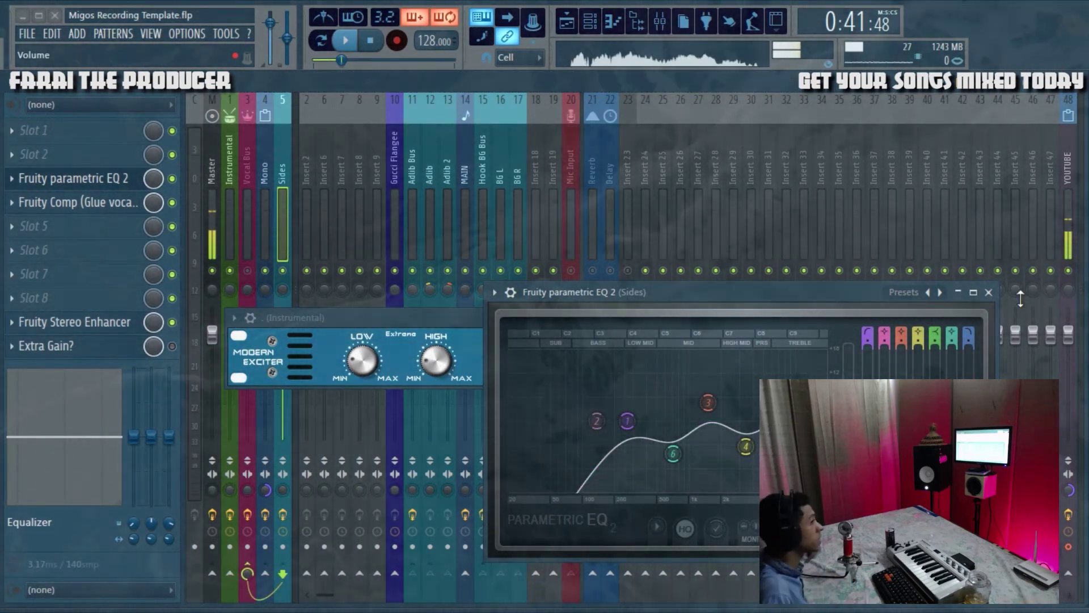
pyautogui.click(988, 292)
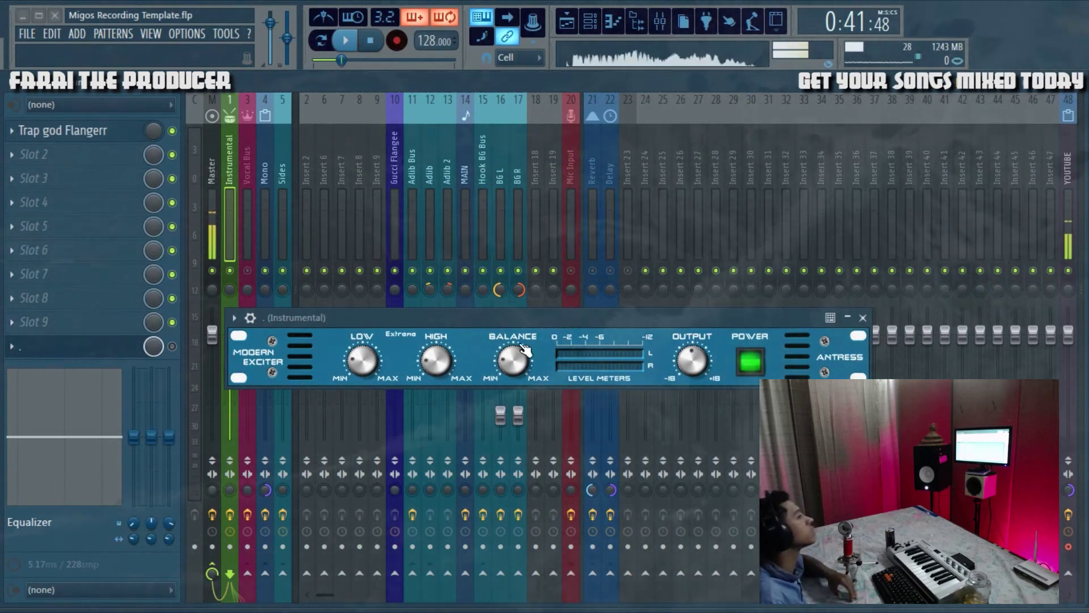
# Re-enable the ModernExciter in slot 10 of the Instrumental insert
pyautogui.moveTo(521, 317); pyautogui.dragTo(593, 261)
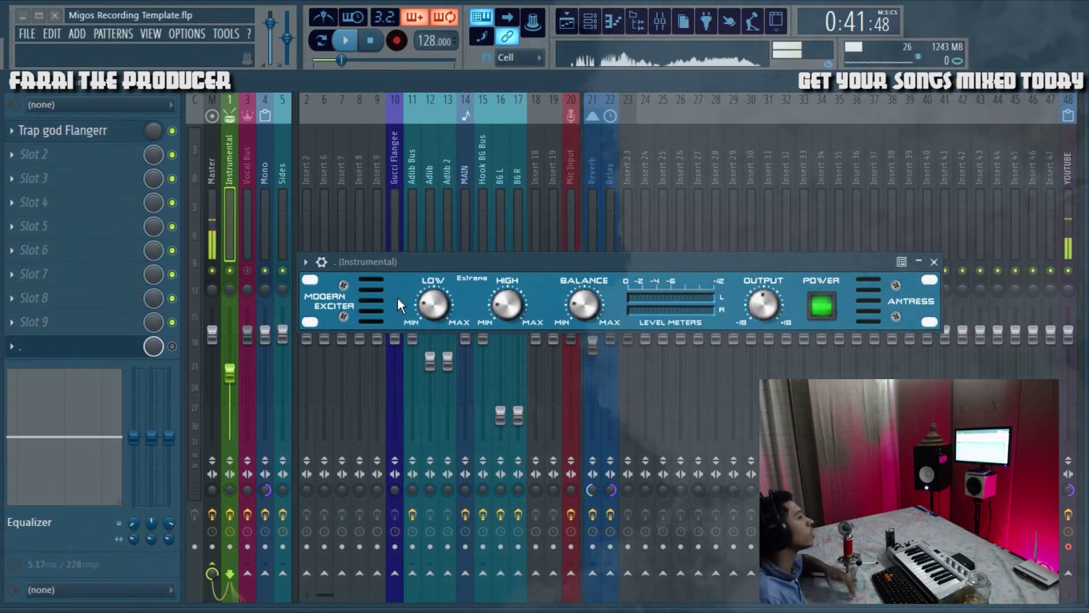
pyautogui.moveTo(481, 262); pyautogui.dragTo(465, 214)
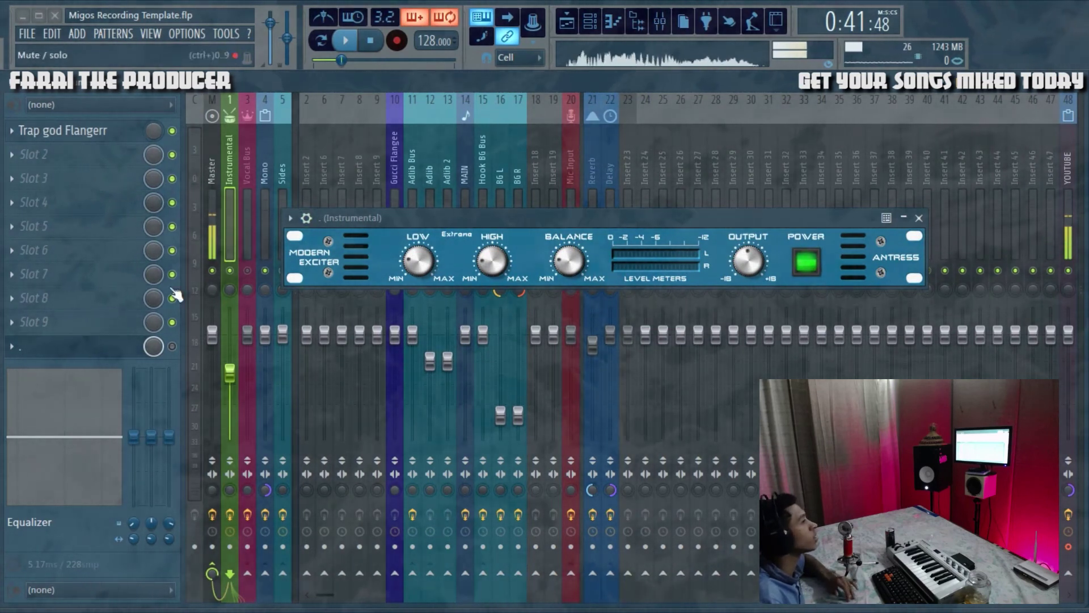
pyautogui.click(88, 353)
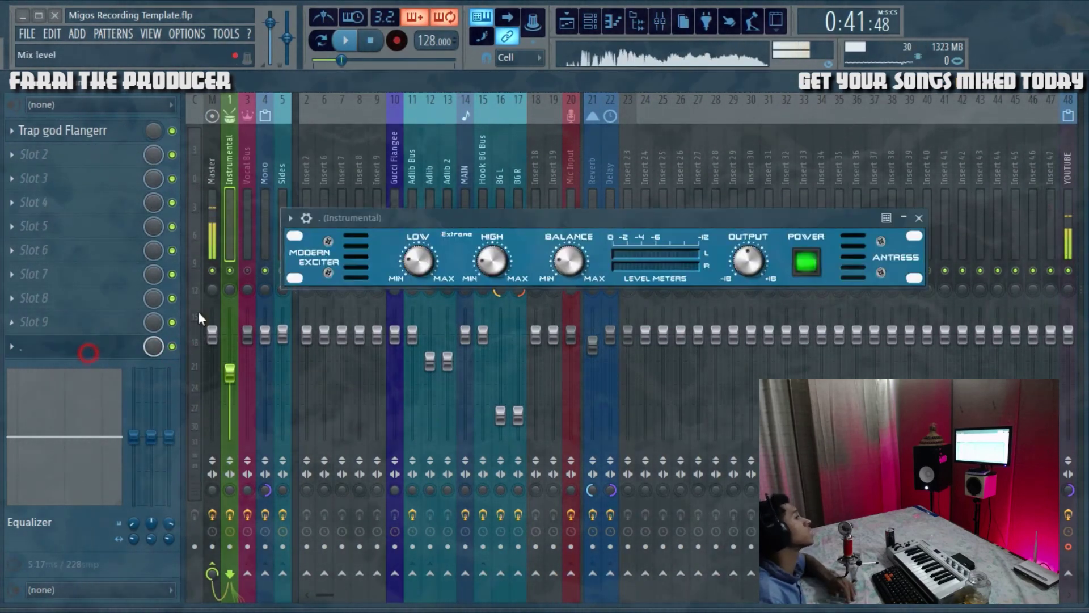
pyautogui.moveTo(573, 213); pyautogui.dragTo(567, 278)
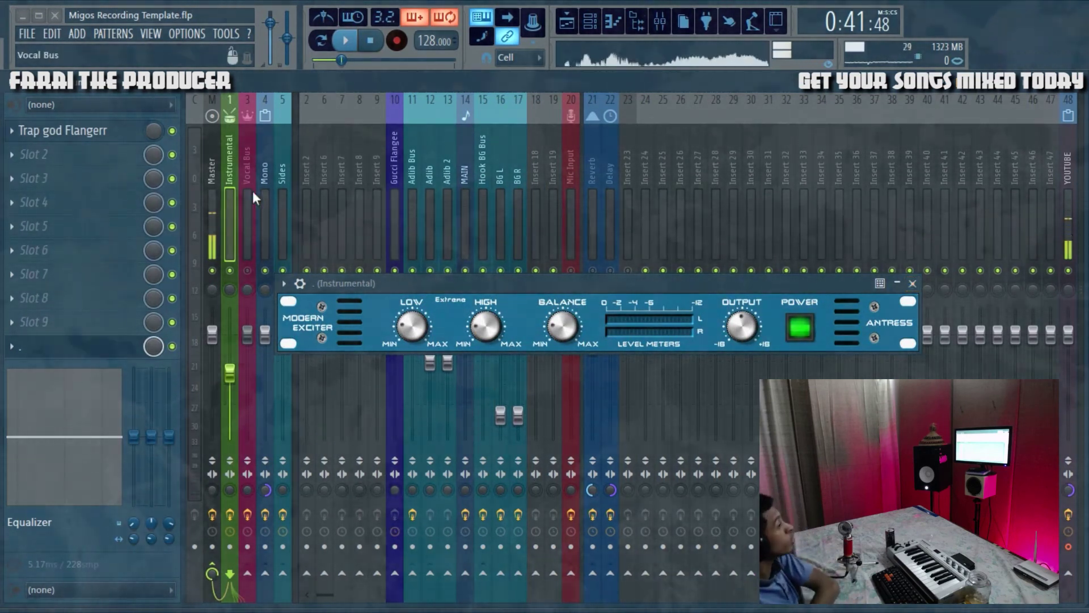
# Show the Master insert's chain: Stereo Enhancer, soft clipper, Maximus, BC Gain 3 and Edison
pyautogui.click(215, 196)
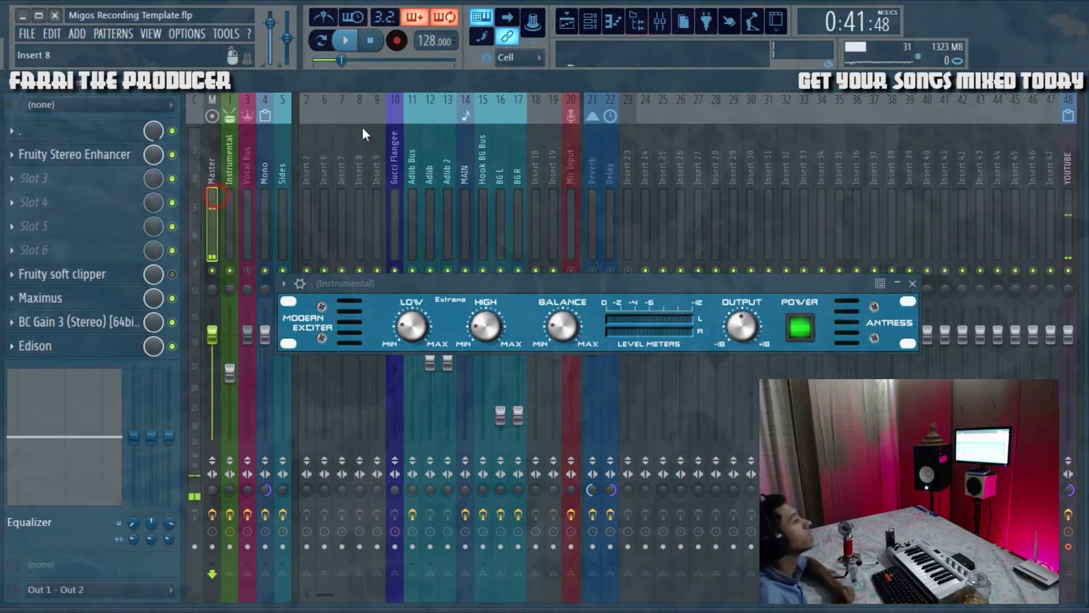